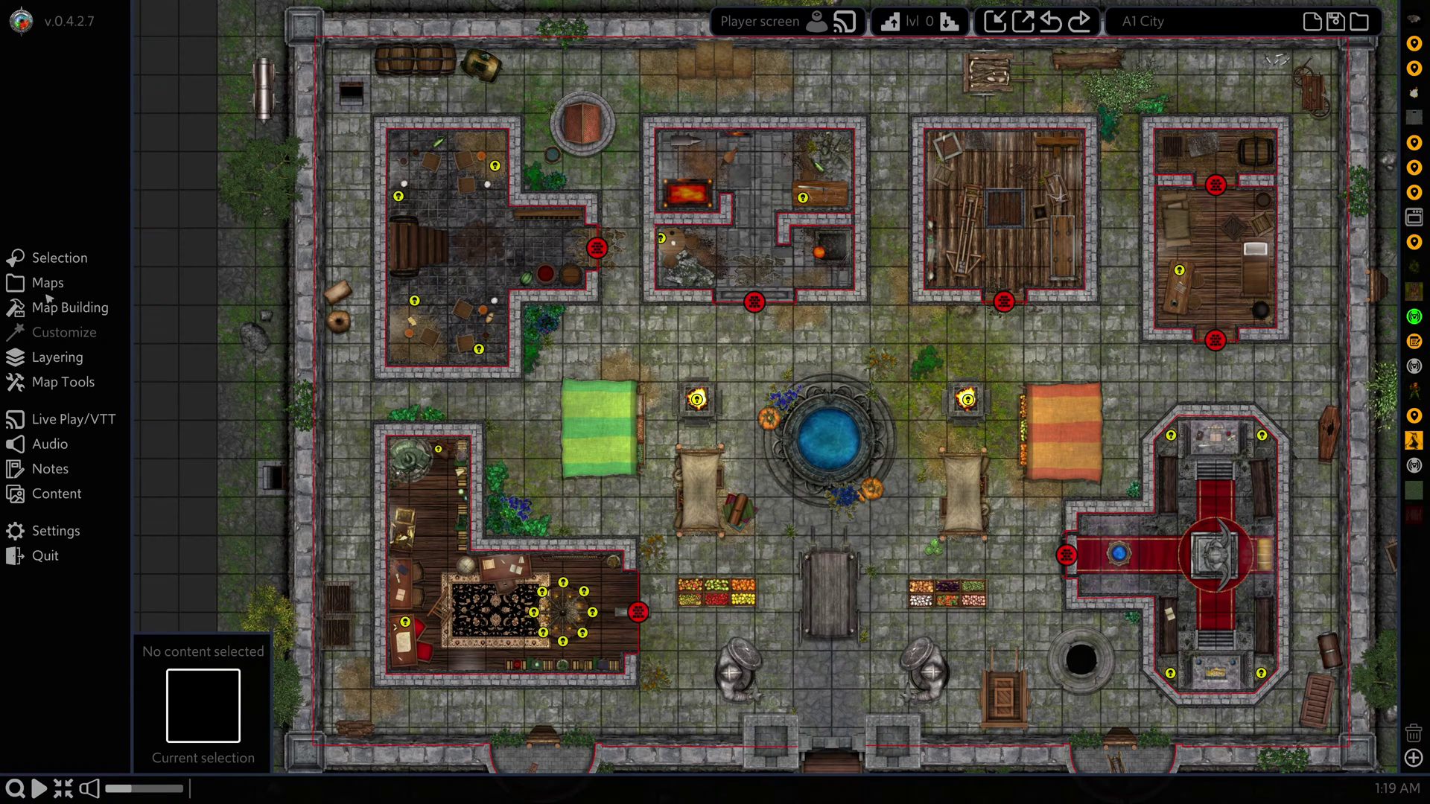
Create a new note named "asdasdasdasd" without a template.
click(46, 475)
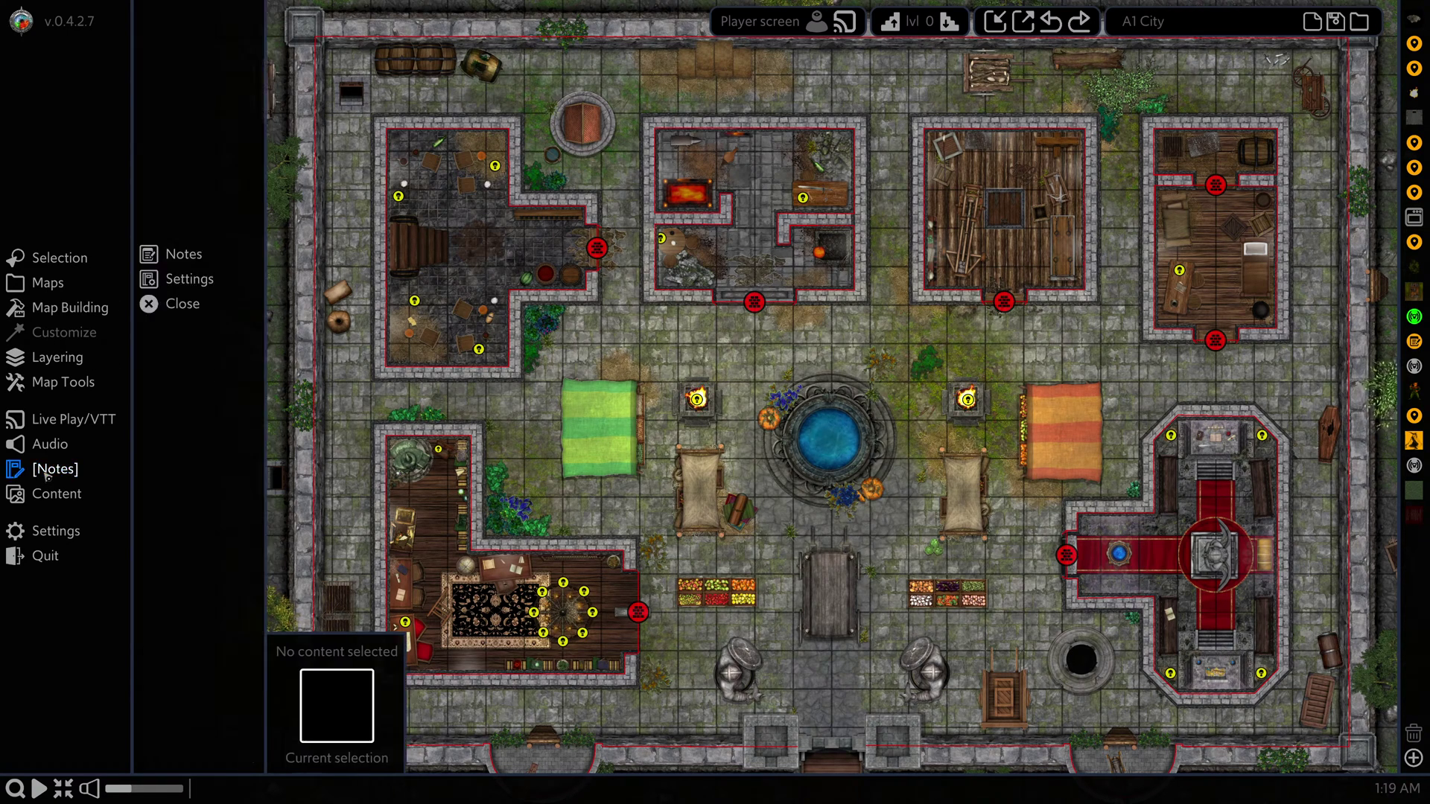
click(174, 256)
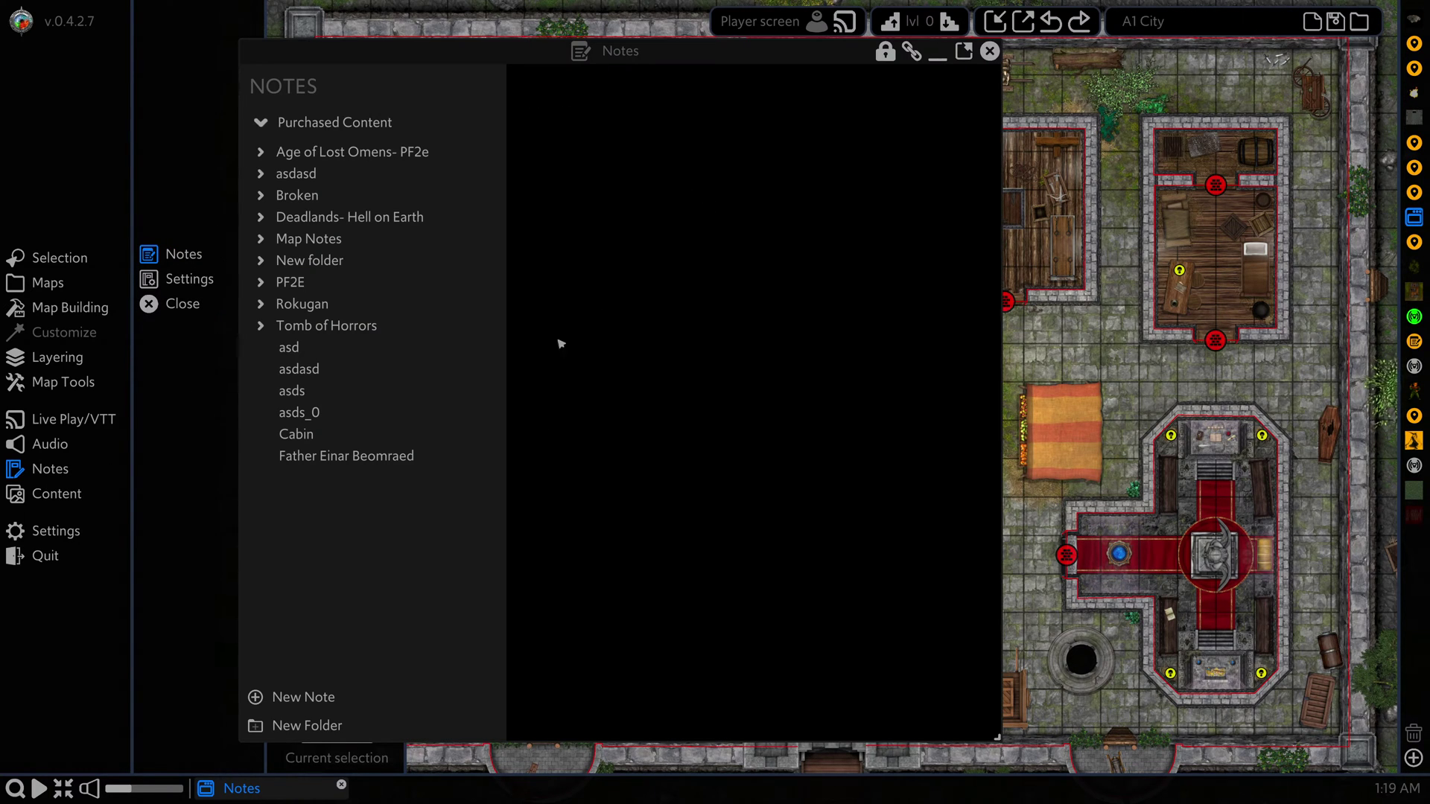
click(298, 699)
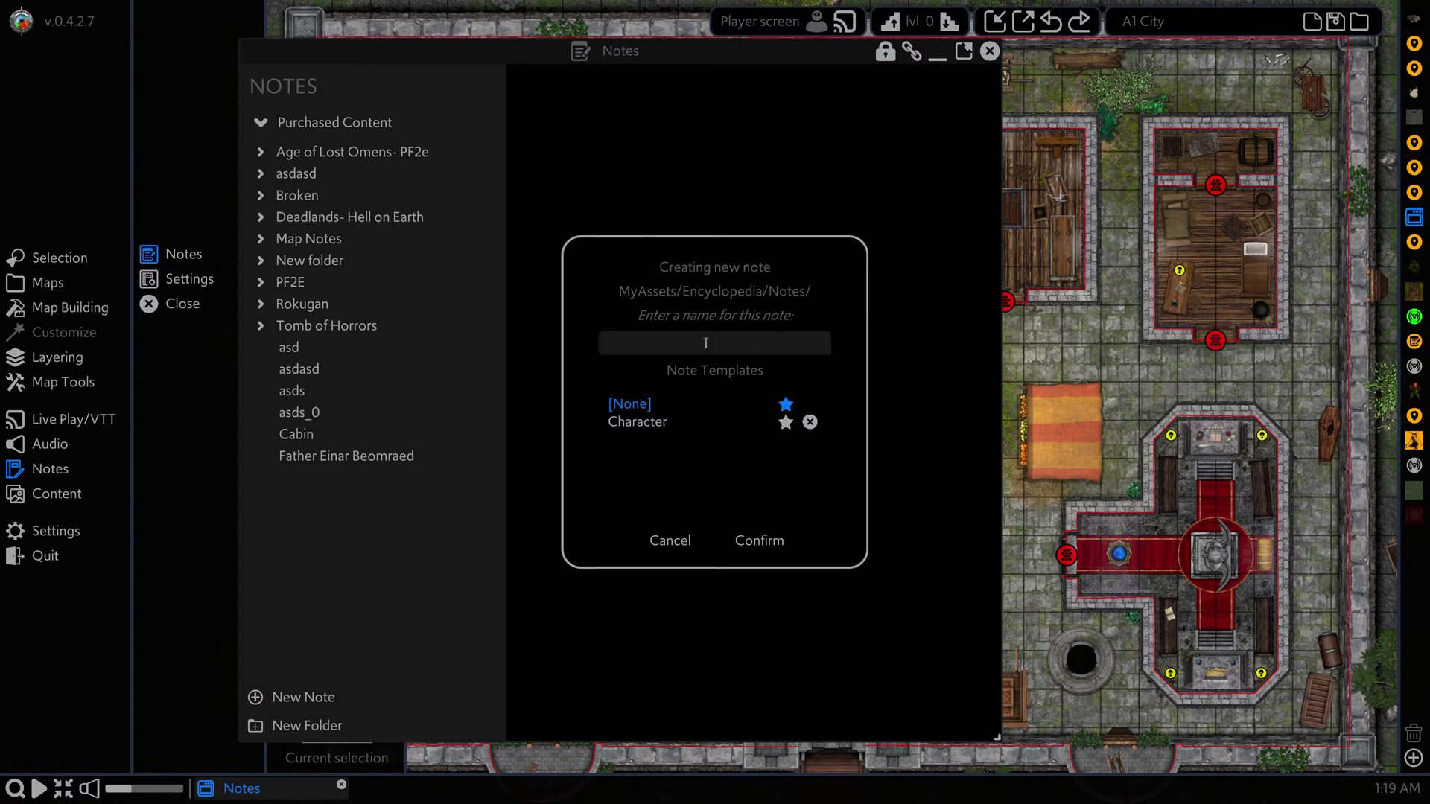
text(asdasdasdasd)
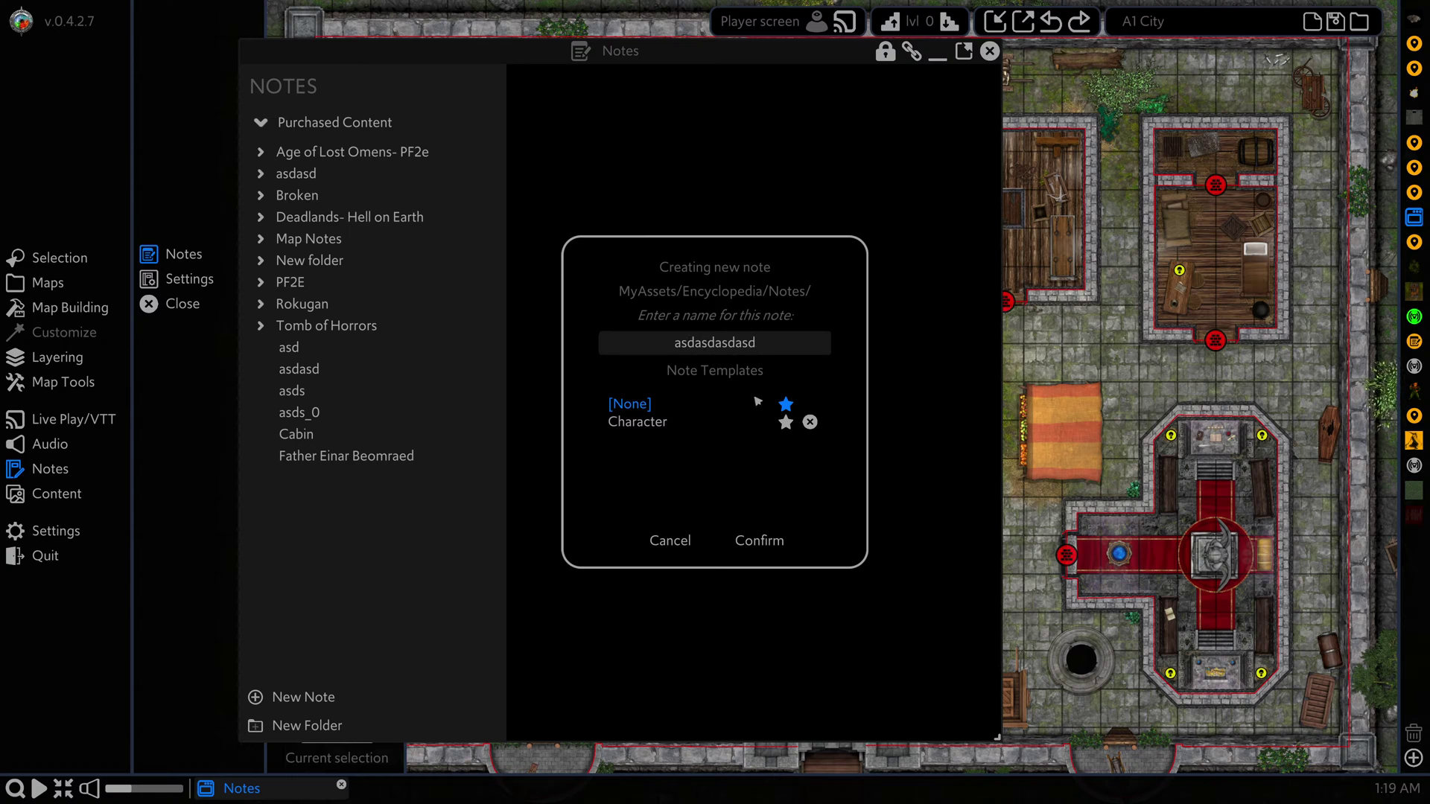
click(761, 542)
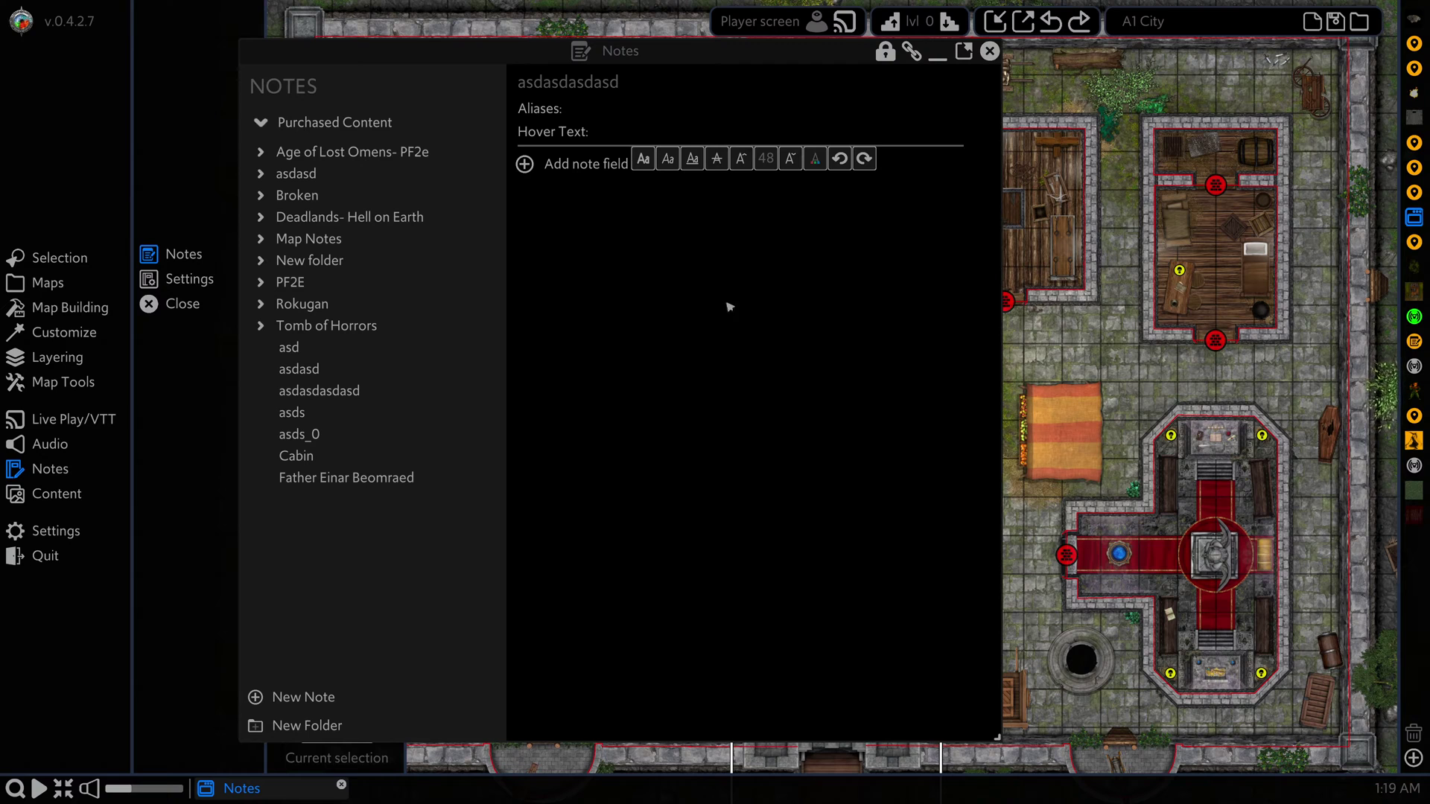
Add a folder field named "Folder" to the note.
click(584, 167)
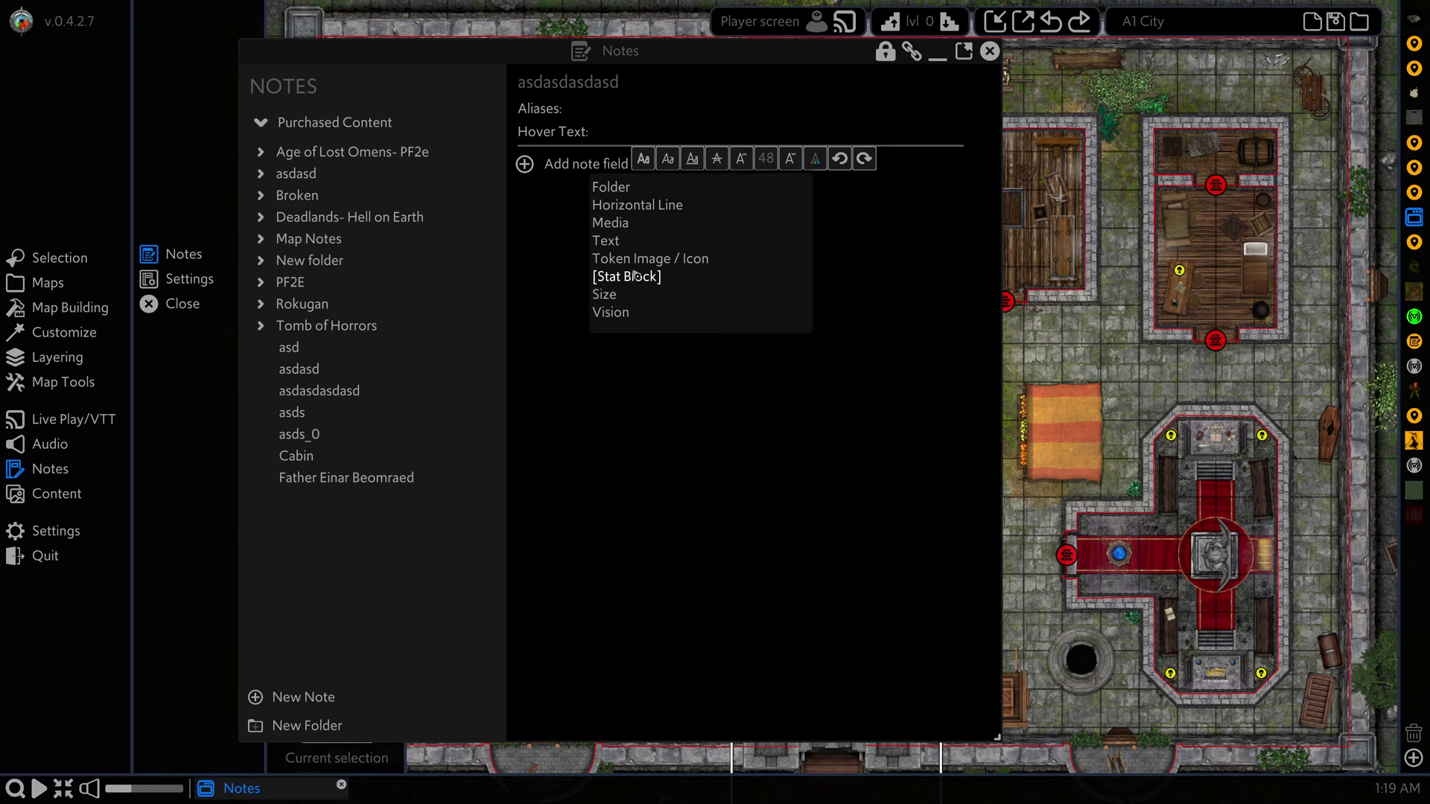
click(611, 187)
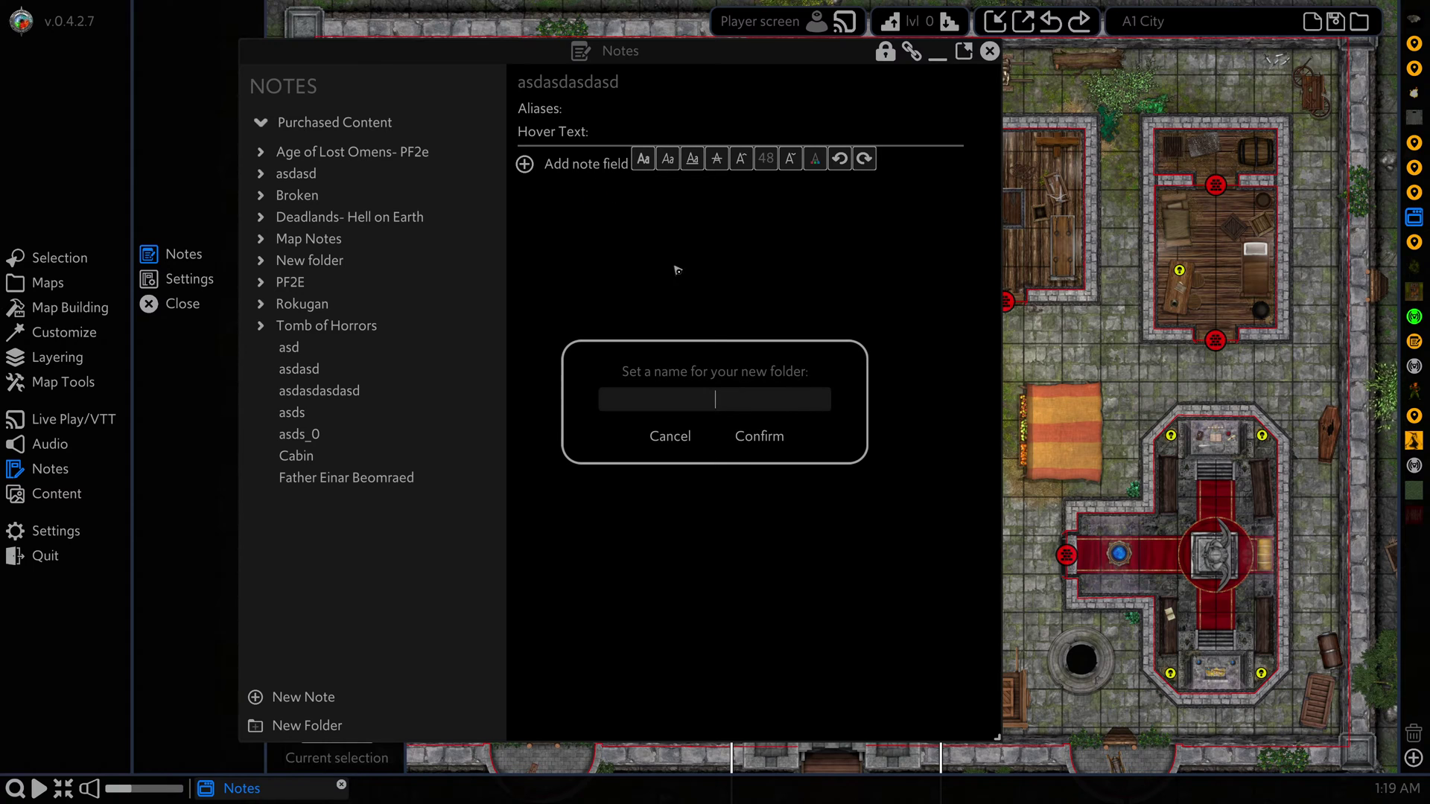
text(Folder)
click(753, 437)
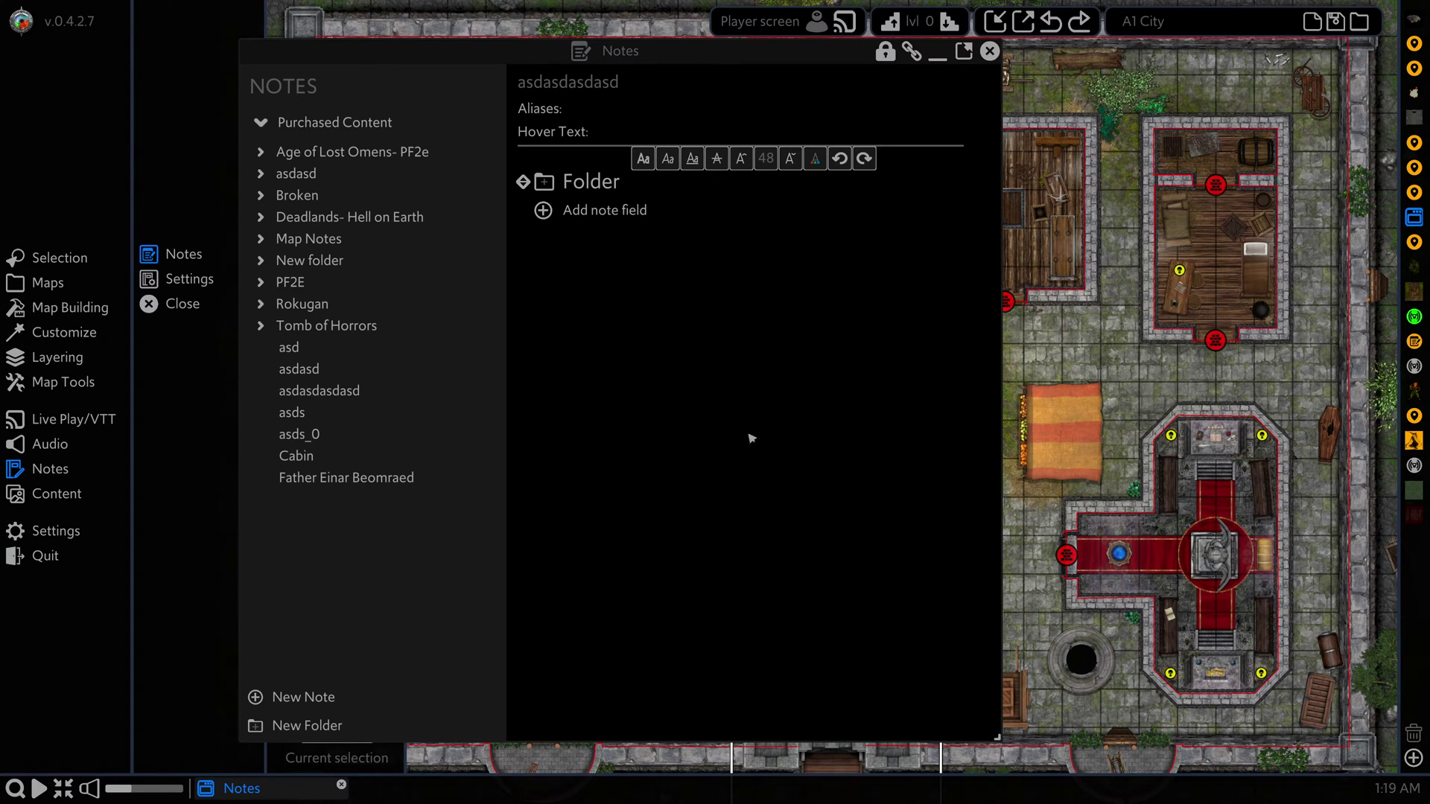
Add a horizontal line field, move it inside the note's folder, and move it back out below the folder.
click(602, 208)
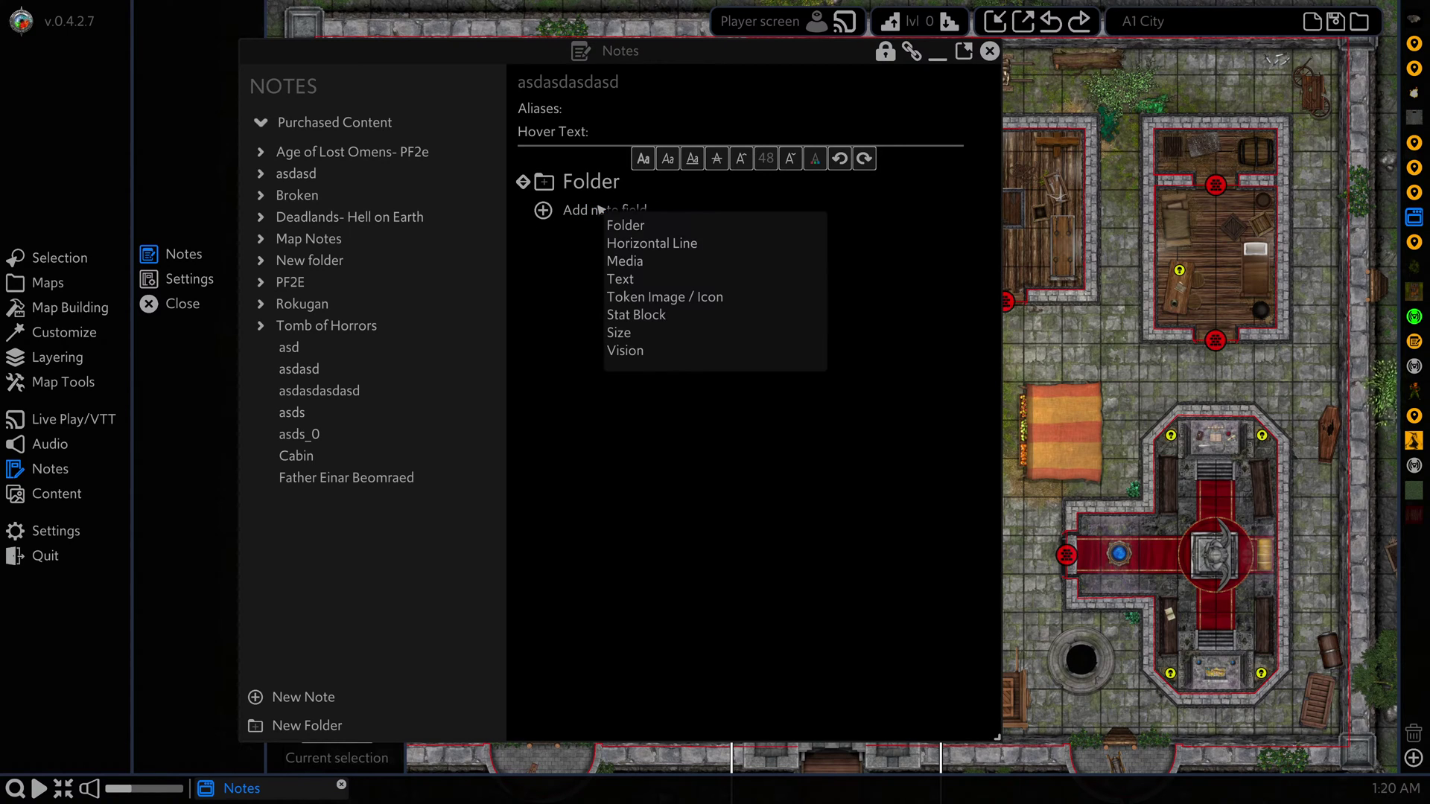
click(641, 244)
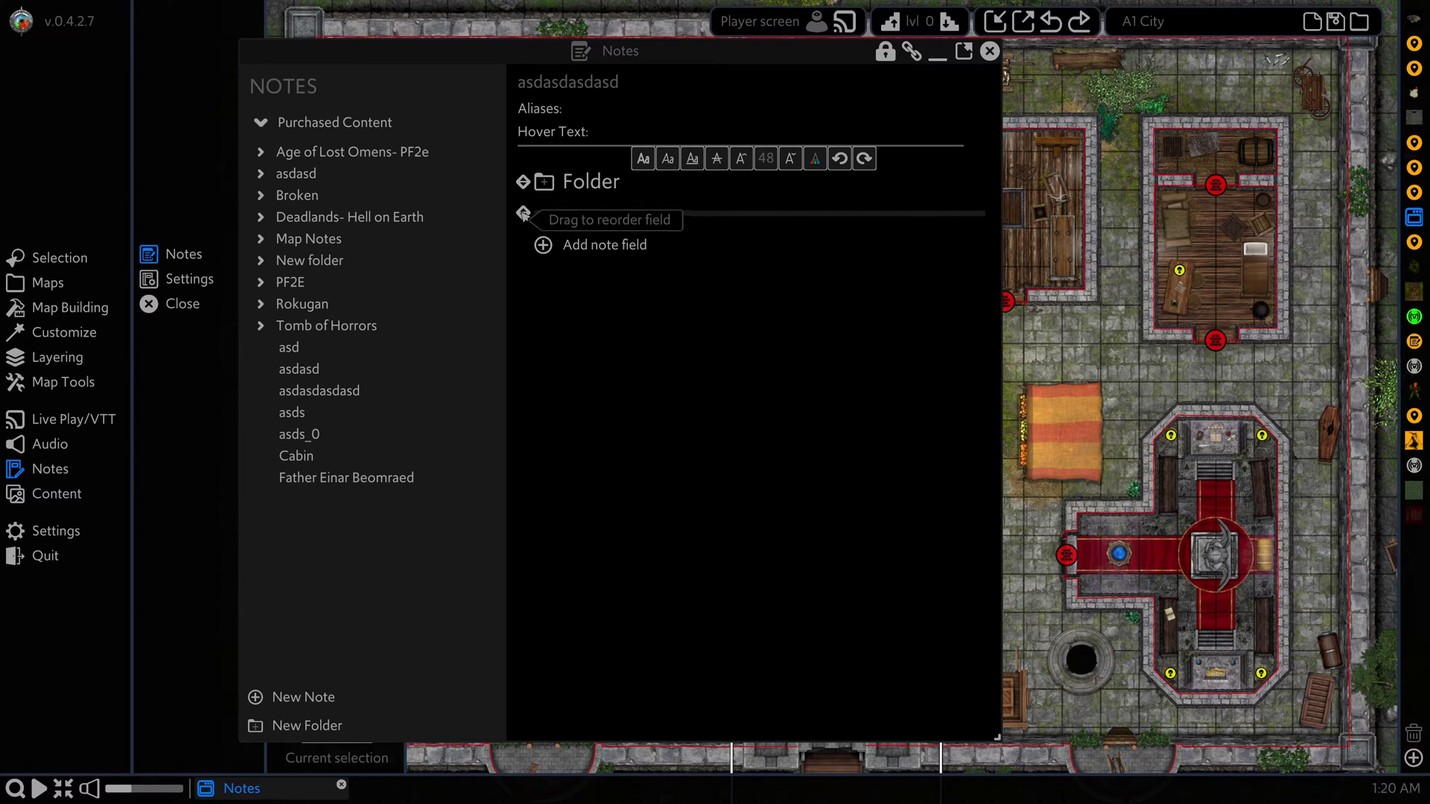
drag(524, 215, 575, 186)
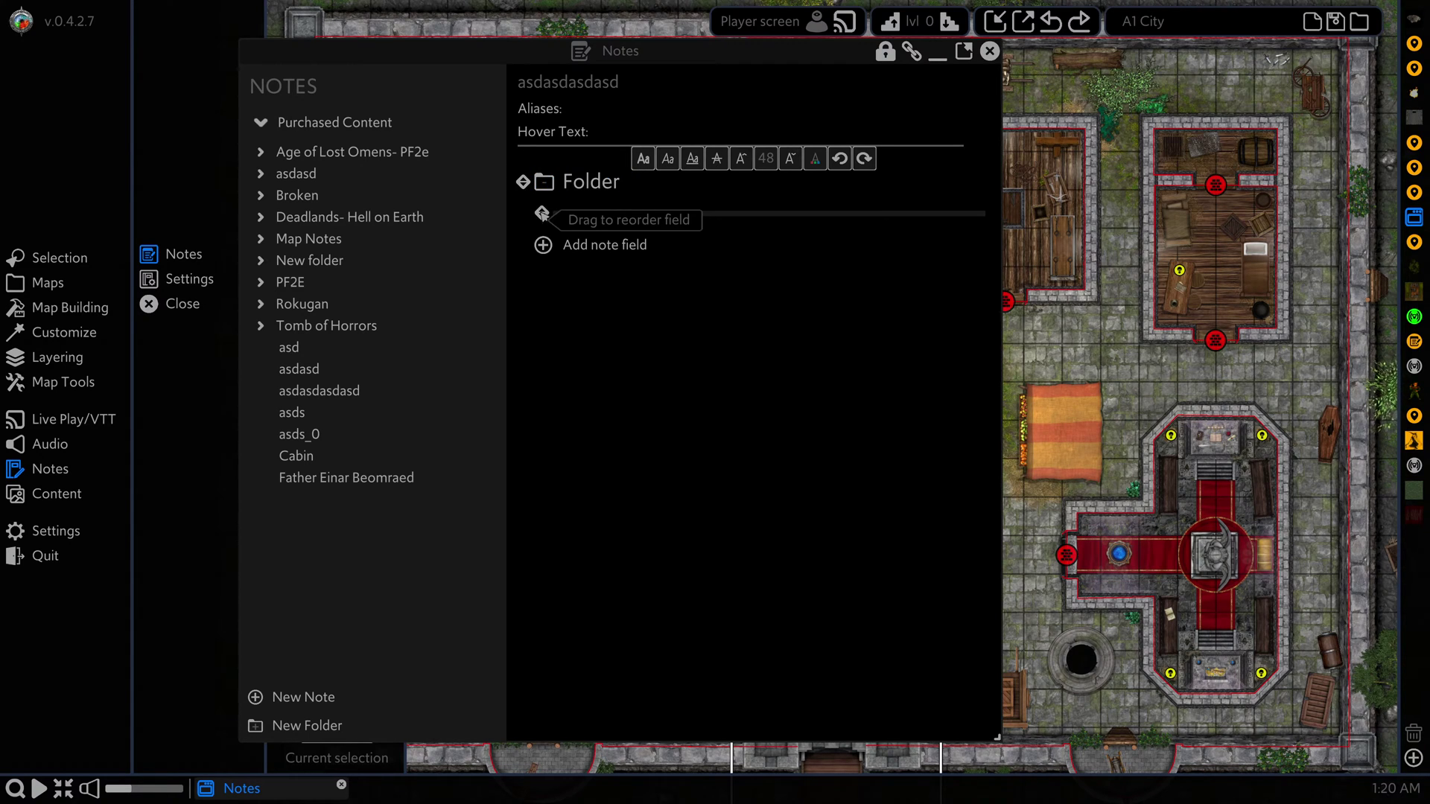
drag(542, 214, 535, 277)
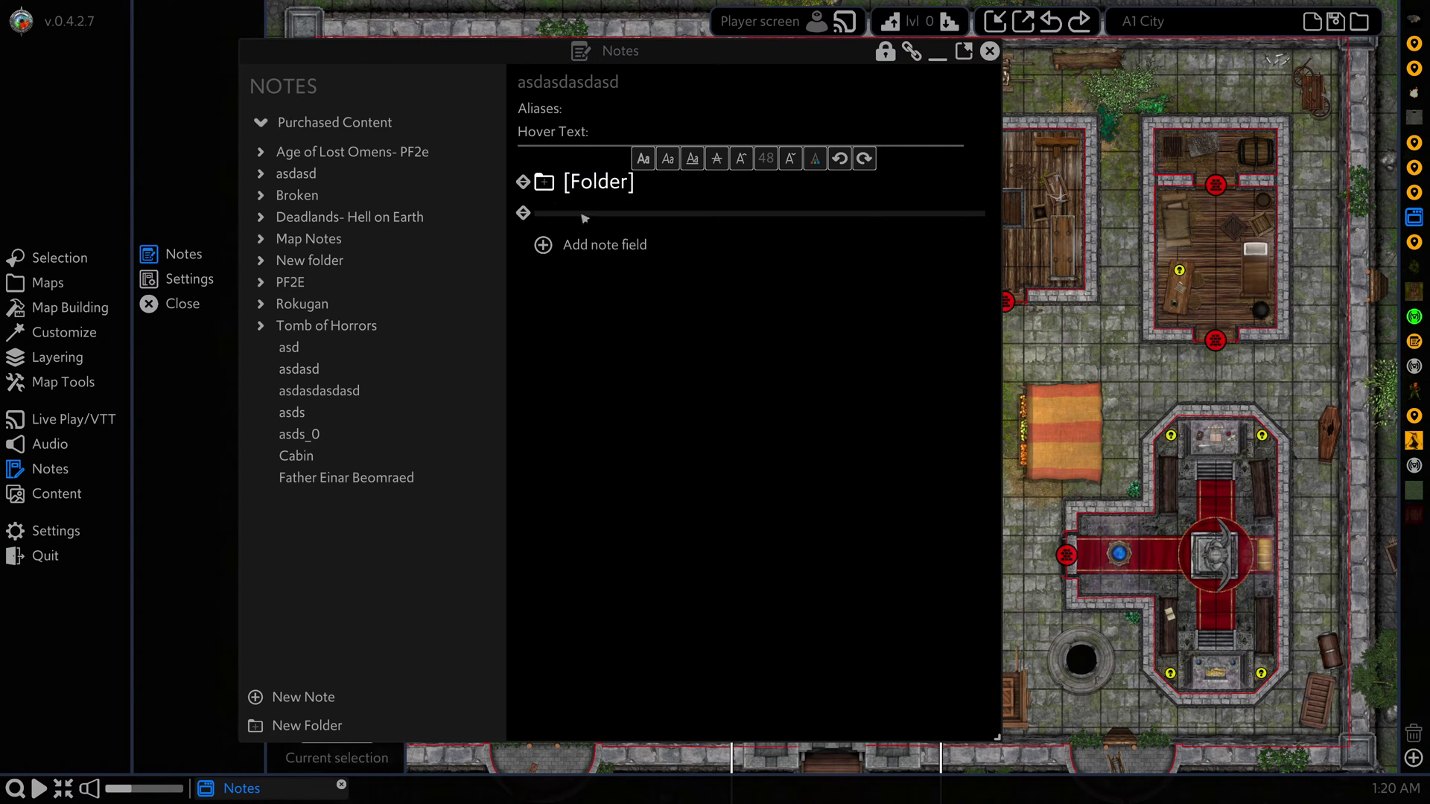
Add a media field with an empty name below the horizontal line.
click(639, 245)
click(650, 301)
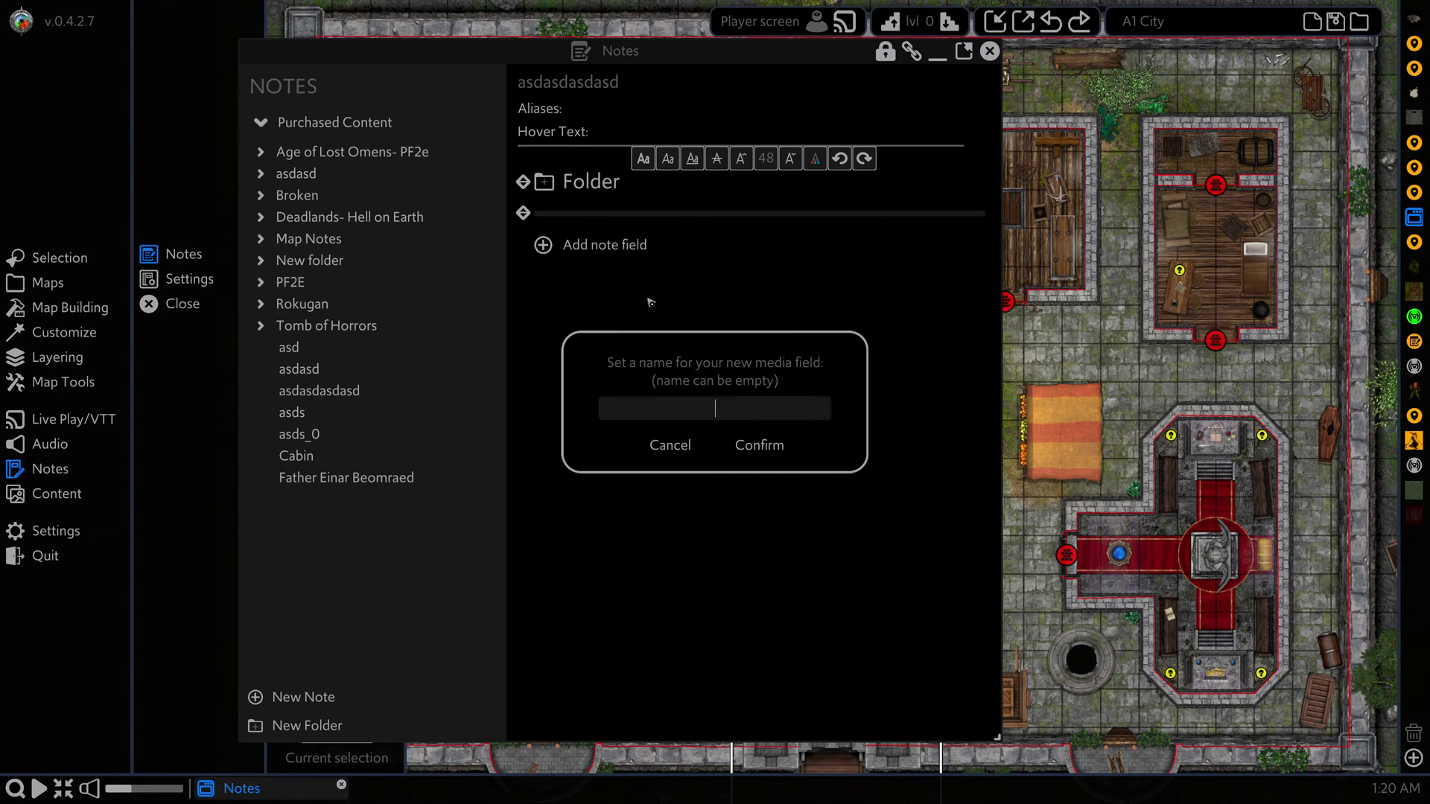
click(759, 445)
Fill the media field with the Arrow image from the user-generated map tiles in the content library, and minimize the library.
click(609, 288)
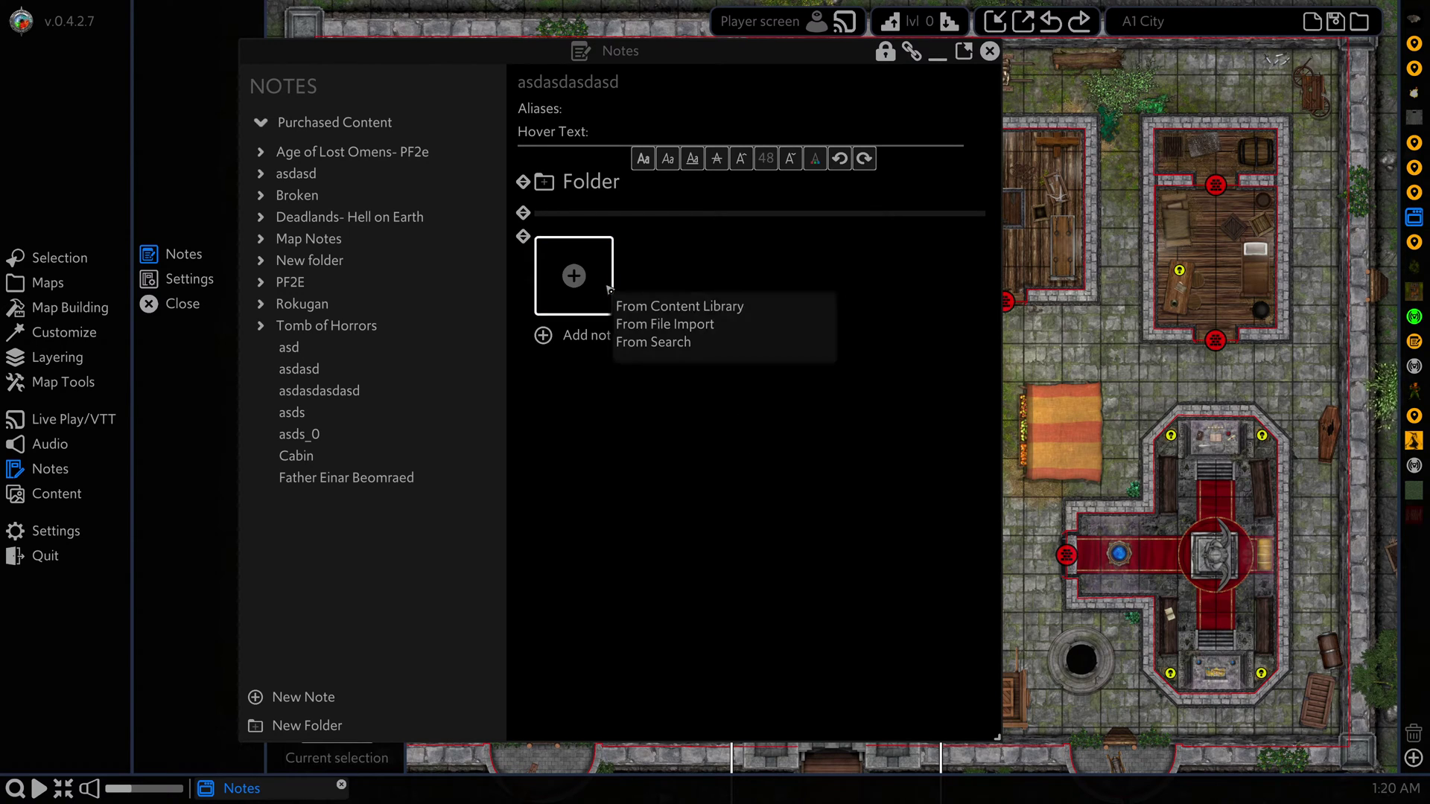
click(657, 307)
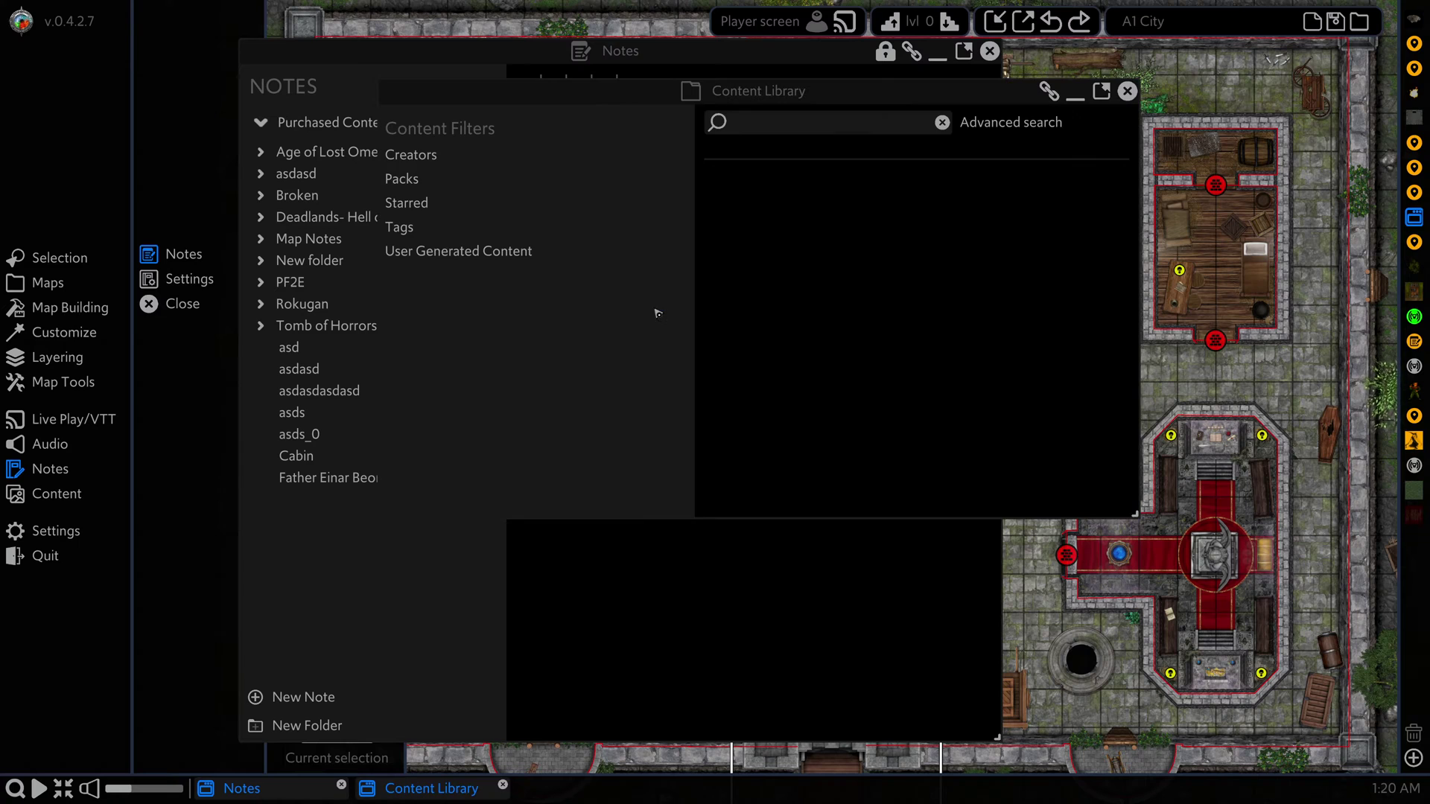
drag(586, 102, 927, 175)
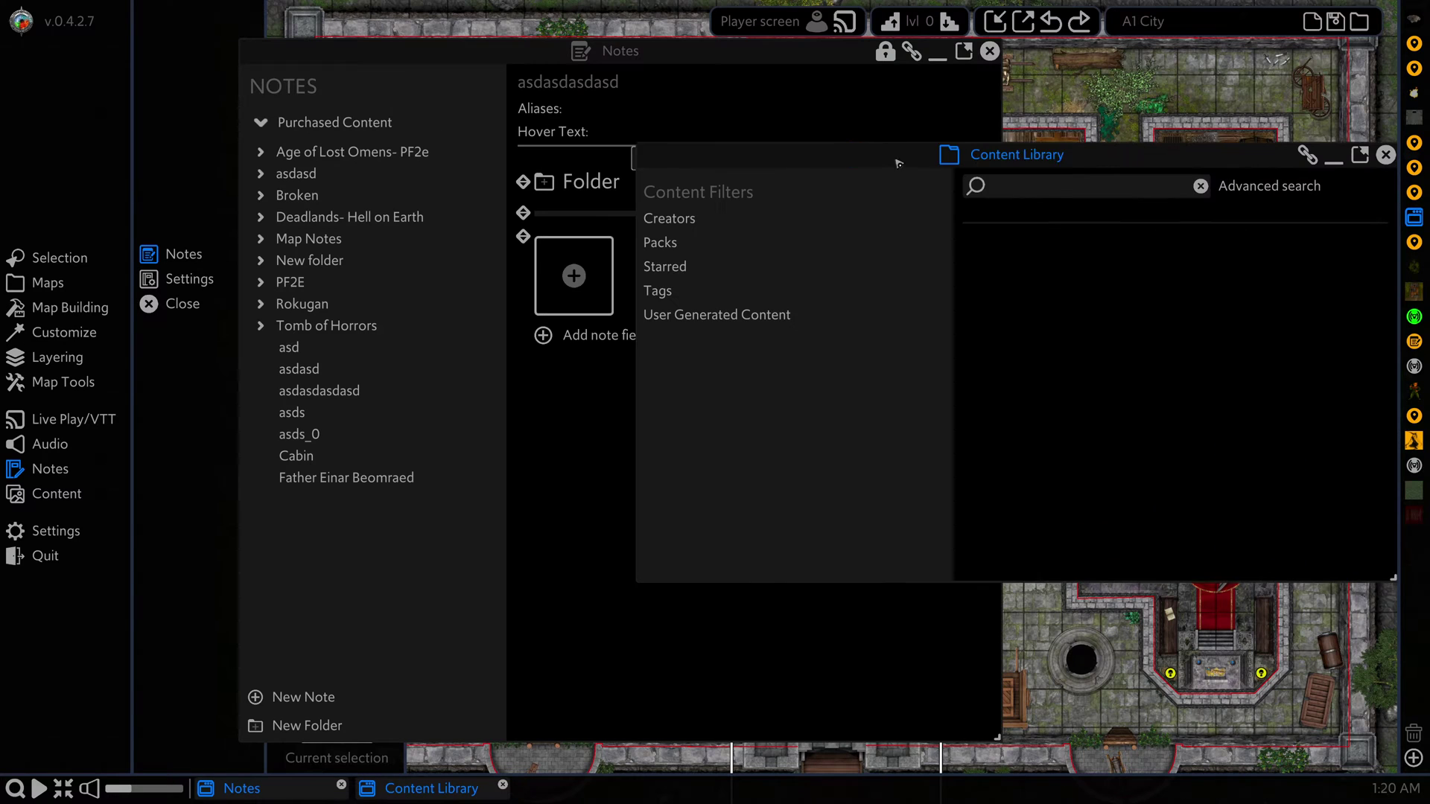
click(690, 321)
click(710, 489)
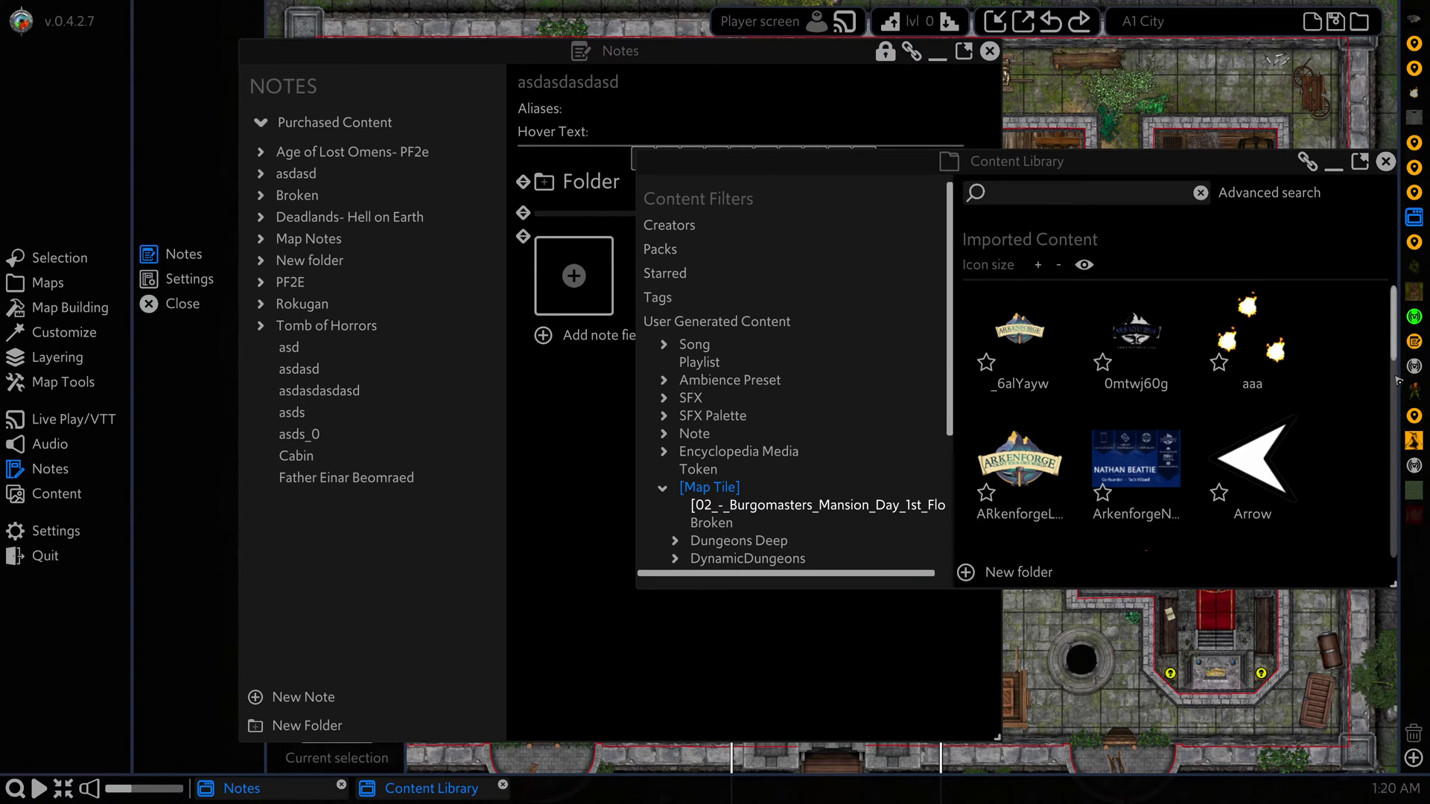
scroll(1256, 447, down, 2)
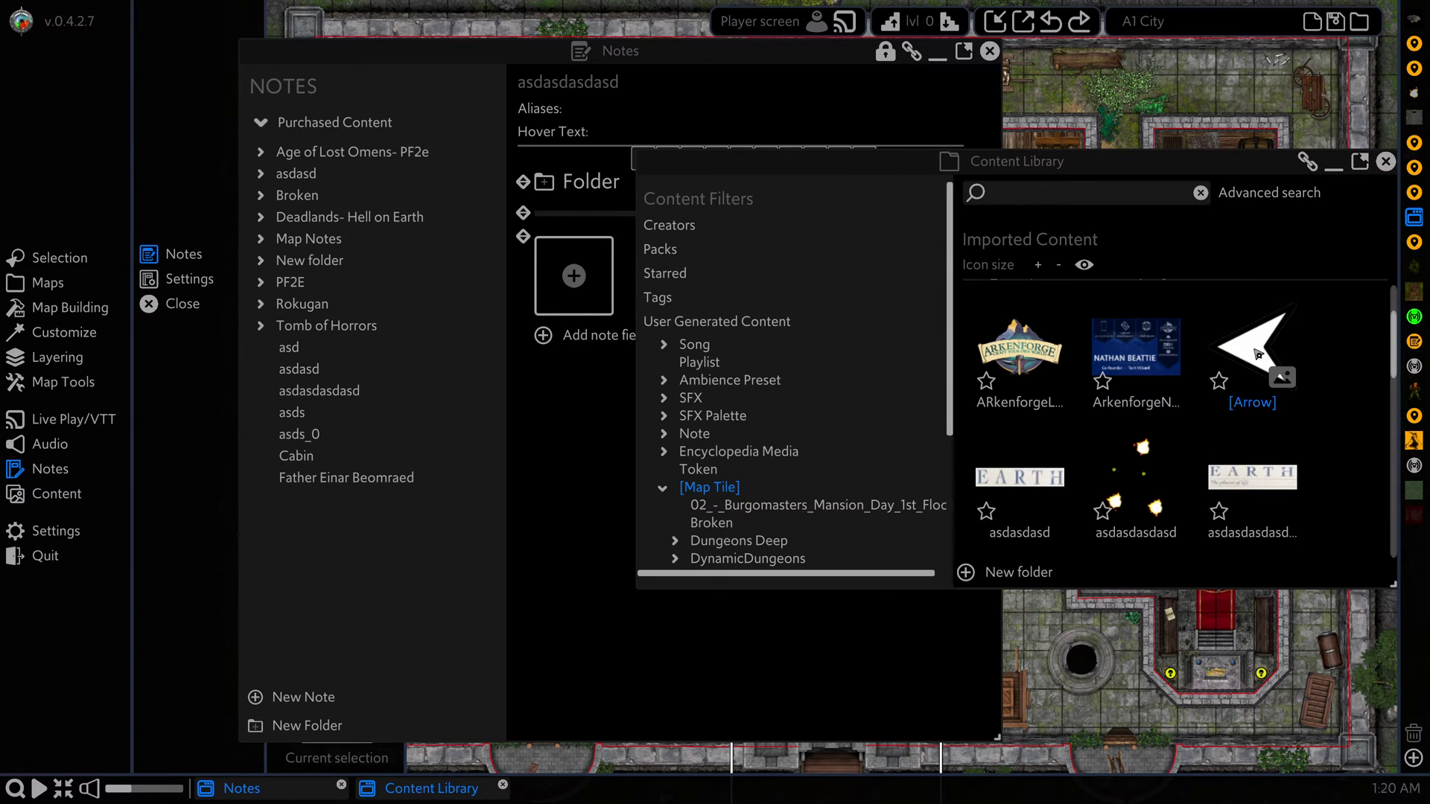
drag(1258, 353, 551, 279)
click(1334, 164)
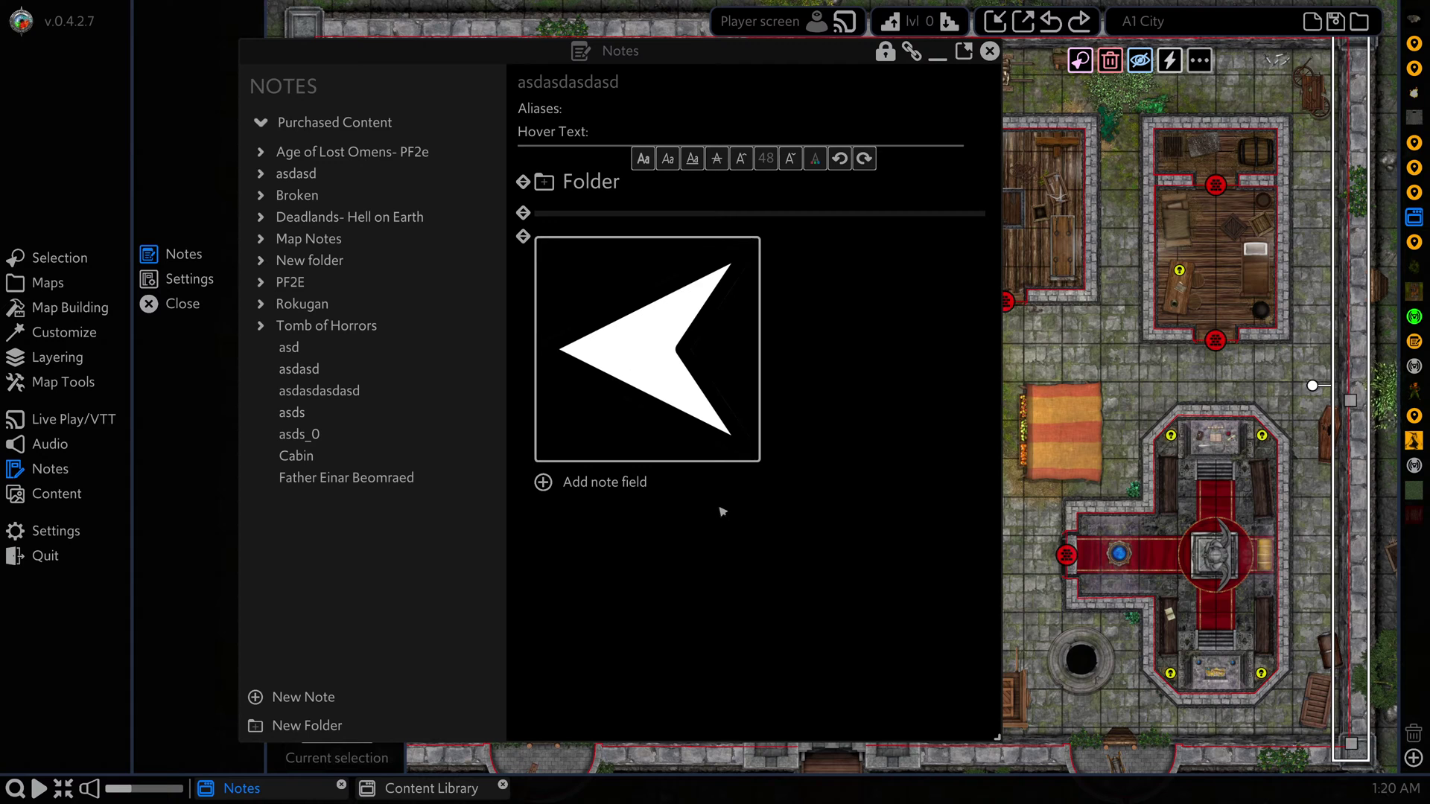
Add an unnamed text field below the arrow image and write "This is a bunch of text" in it.
click(610, 484)
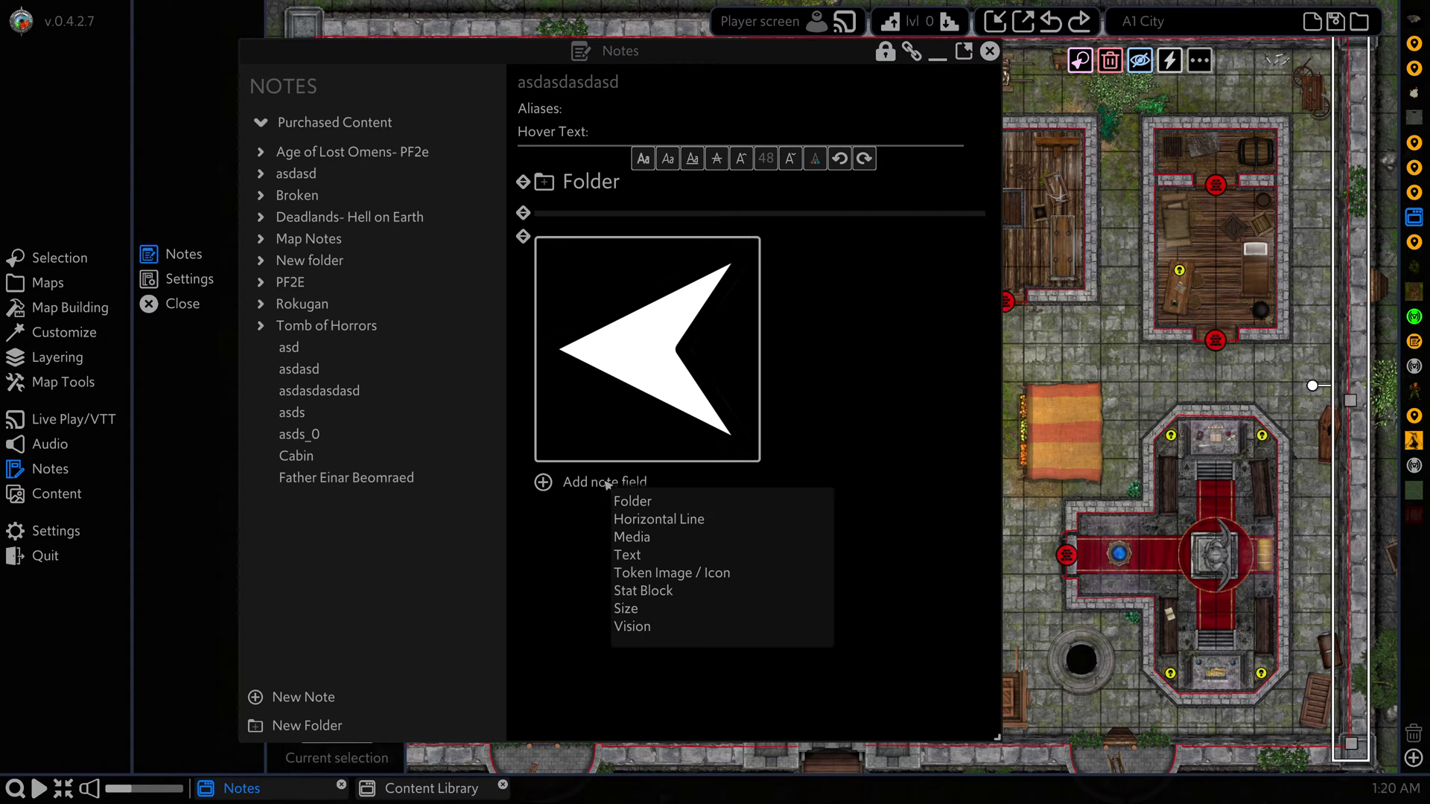
click(665, 561)
click(745, 447)
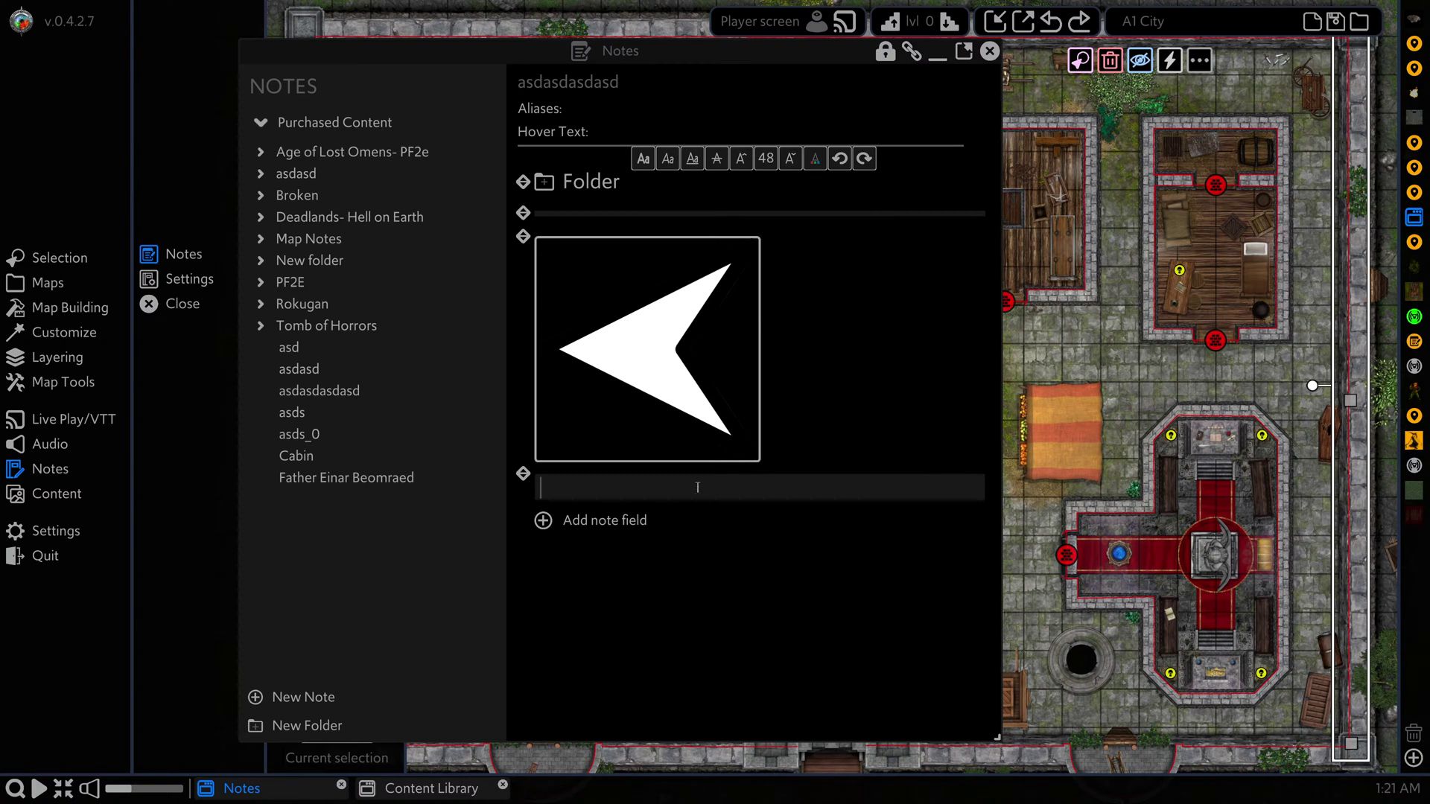
text(Th)
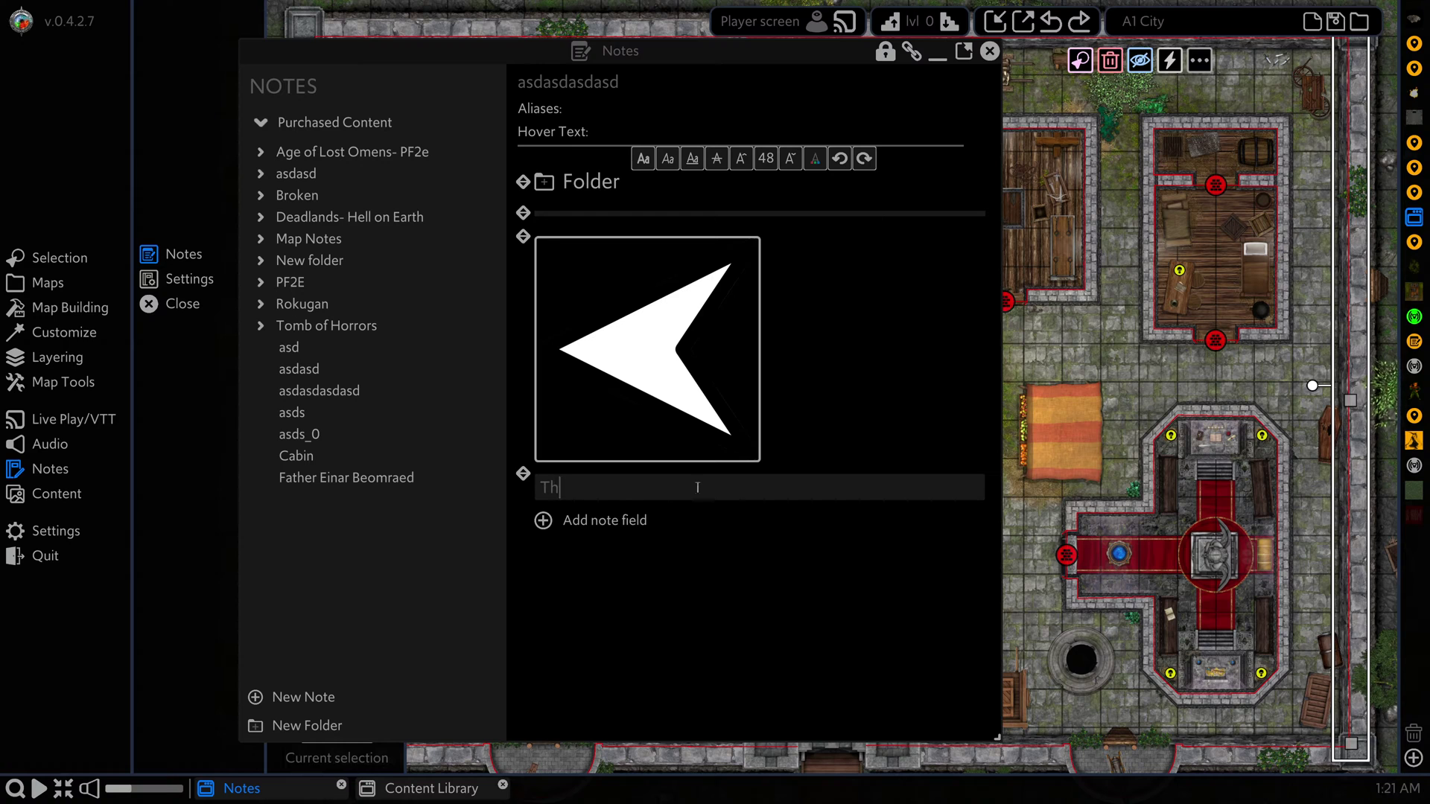
text(is is a bunch of text)
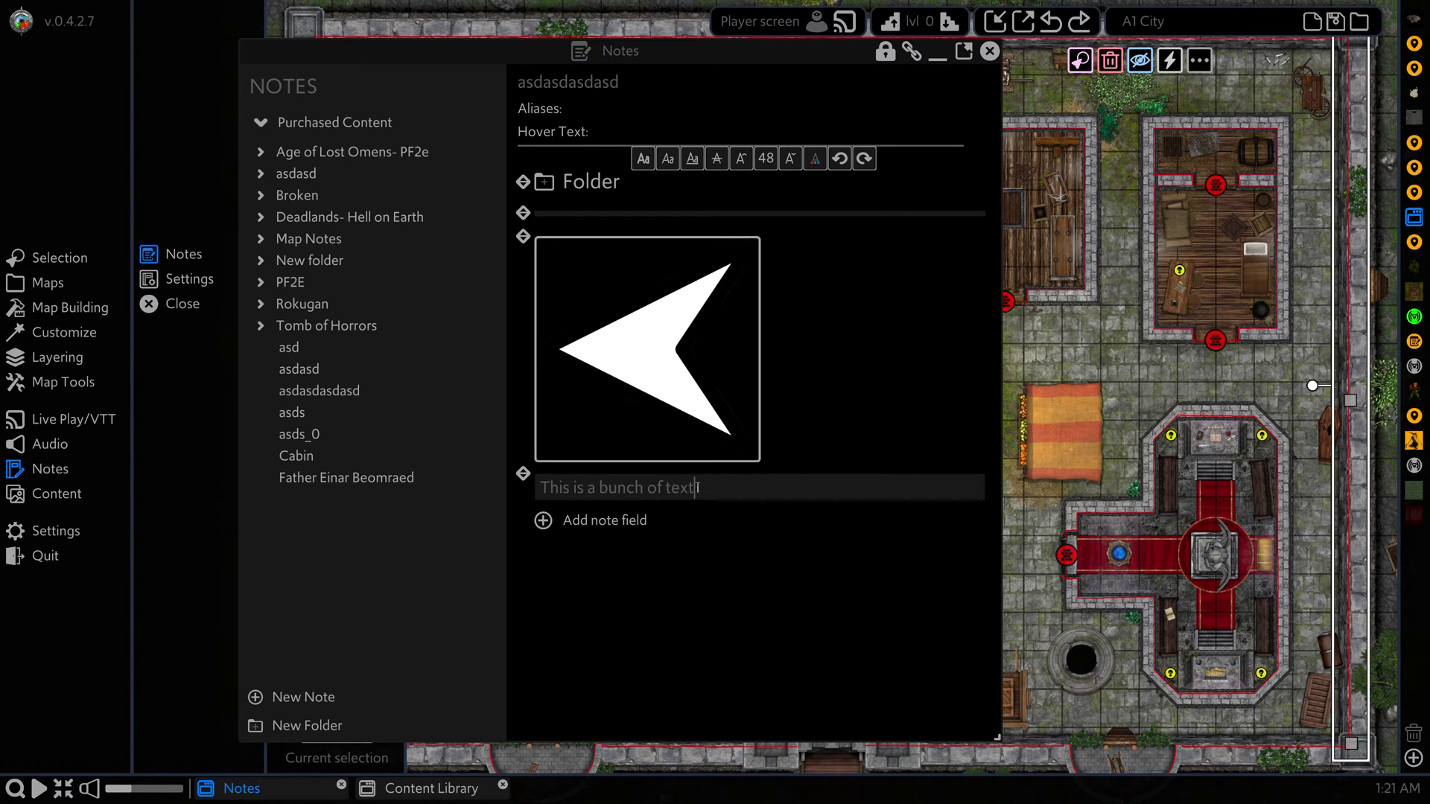
Extend the text field with three line breaks after the sentence.
key(Return)
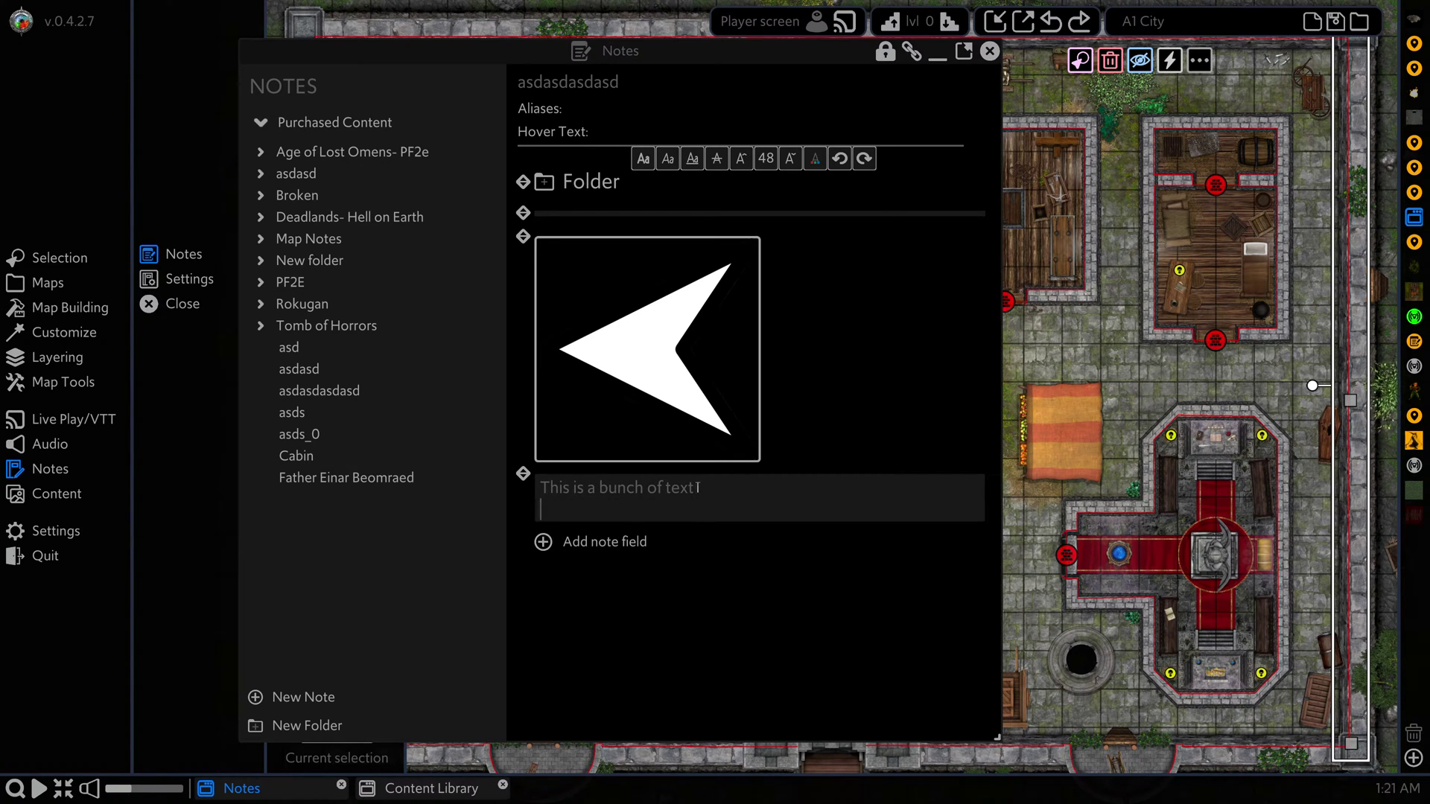
key(Return)
key(Return)
key(Return)
key(BackSpace)
key(BackSpace)
key(BackSpace)
key(Return)
key(Return)
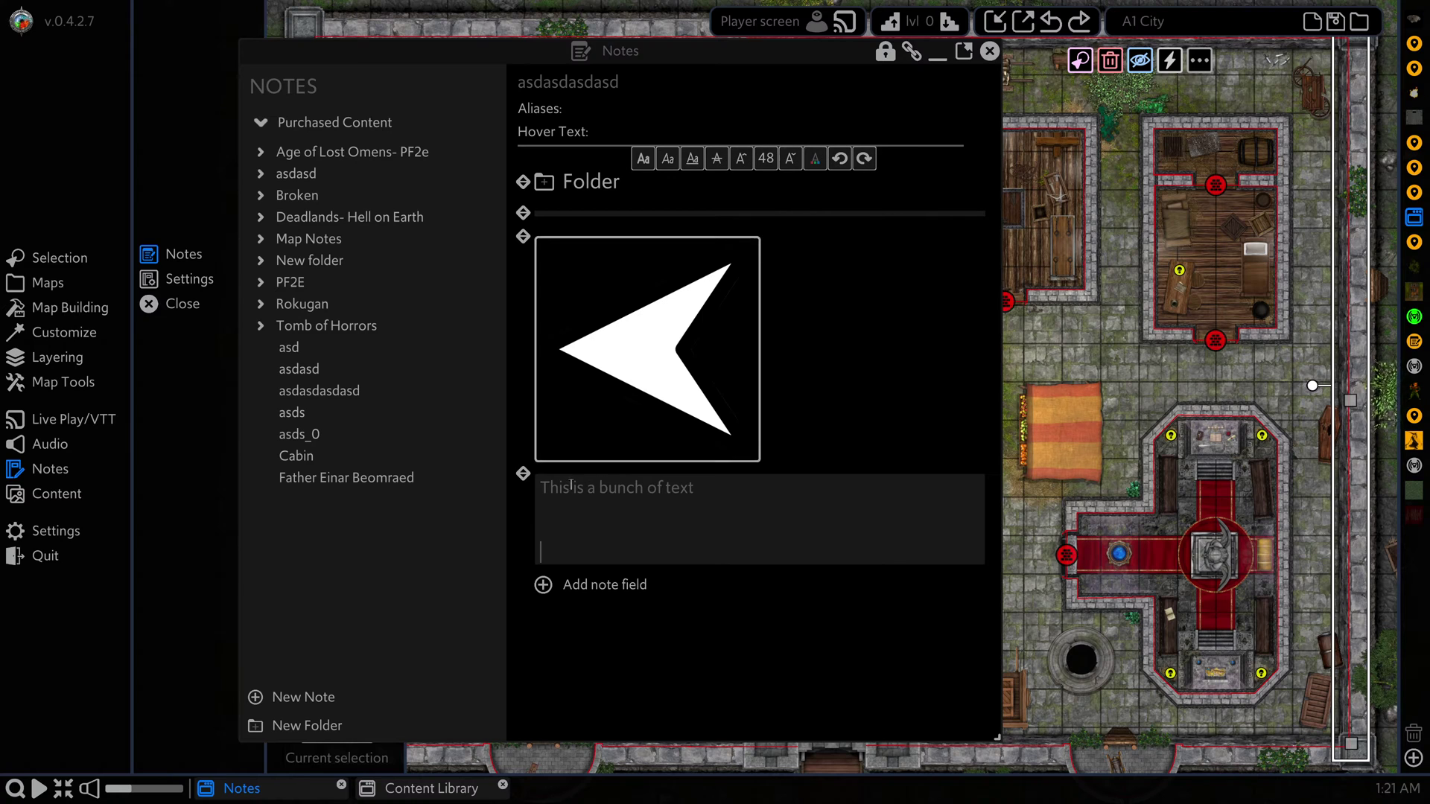
Make the "s is a bunc" portion of the sentence bold and underlined.
drag(566, 488, 634, 487)
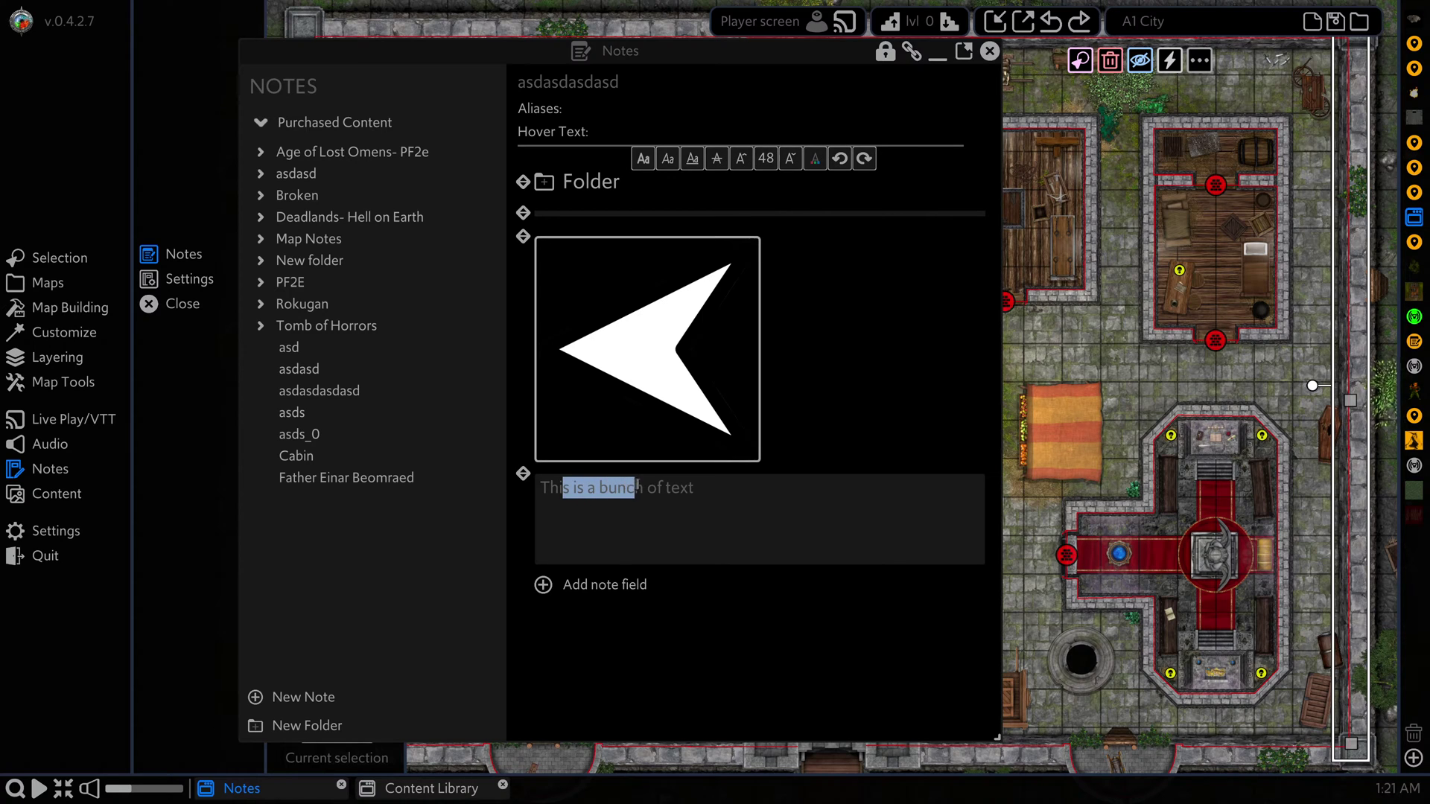
click(645, 159)
click(691, 160)
click(724, 504)
Set the text size of "unch" in the sentence to 72.
drag(608, 487, 650, 488)
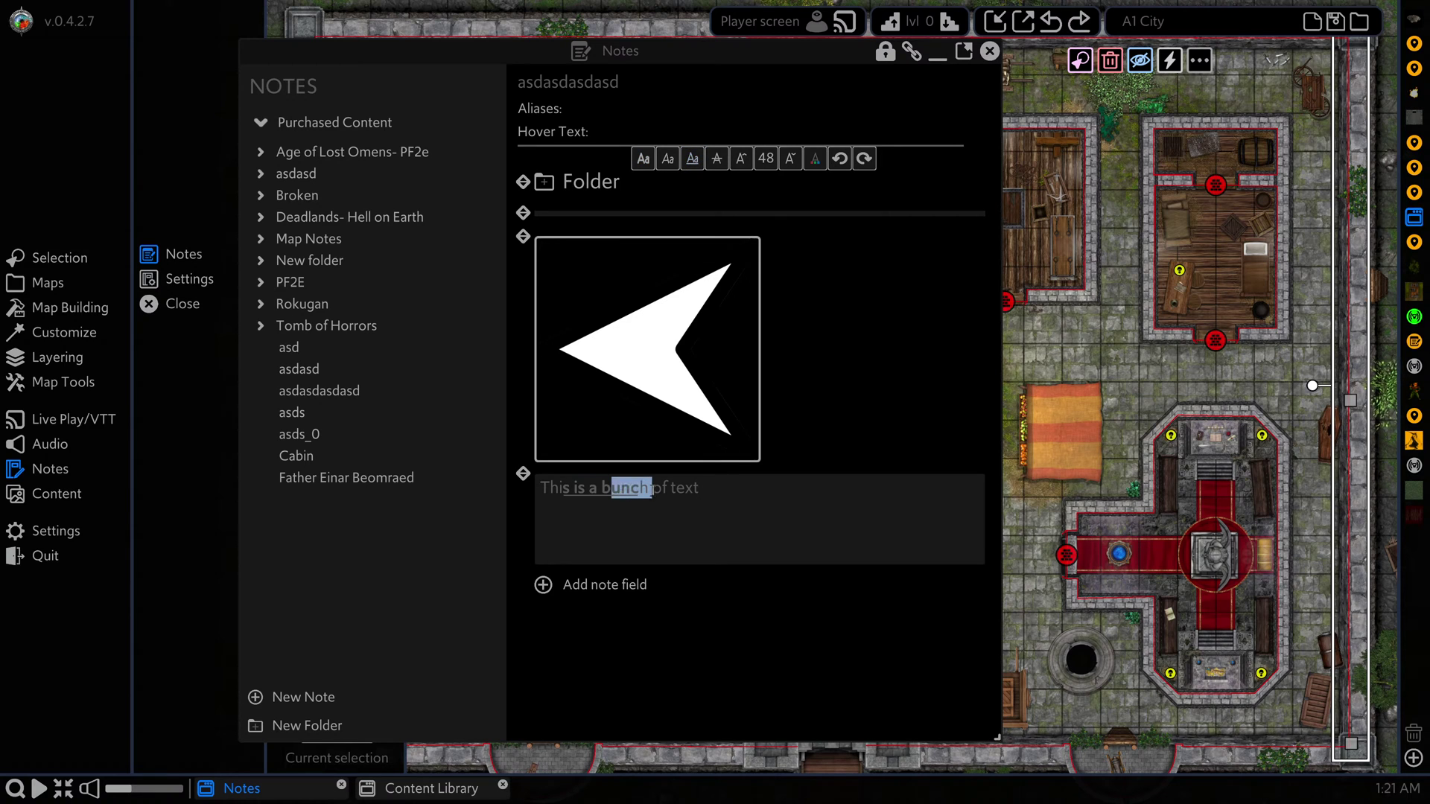
click(766, 158)
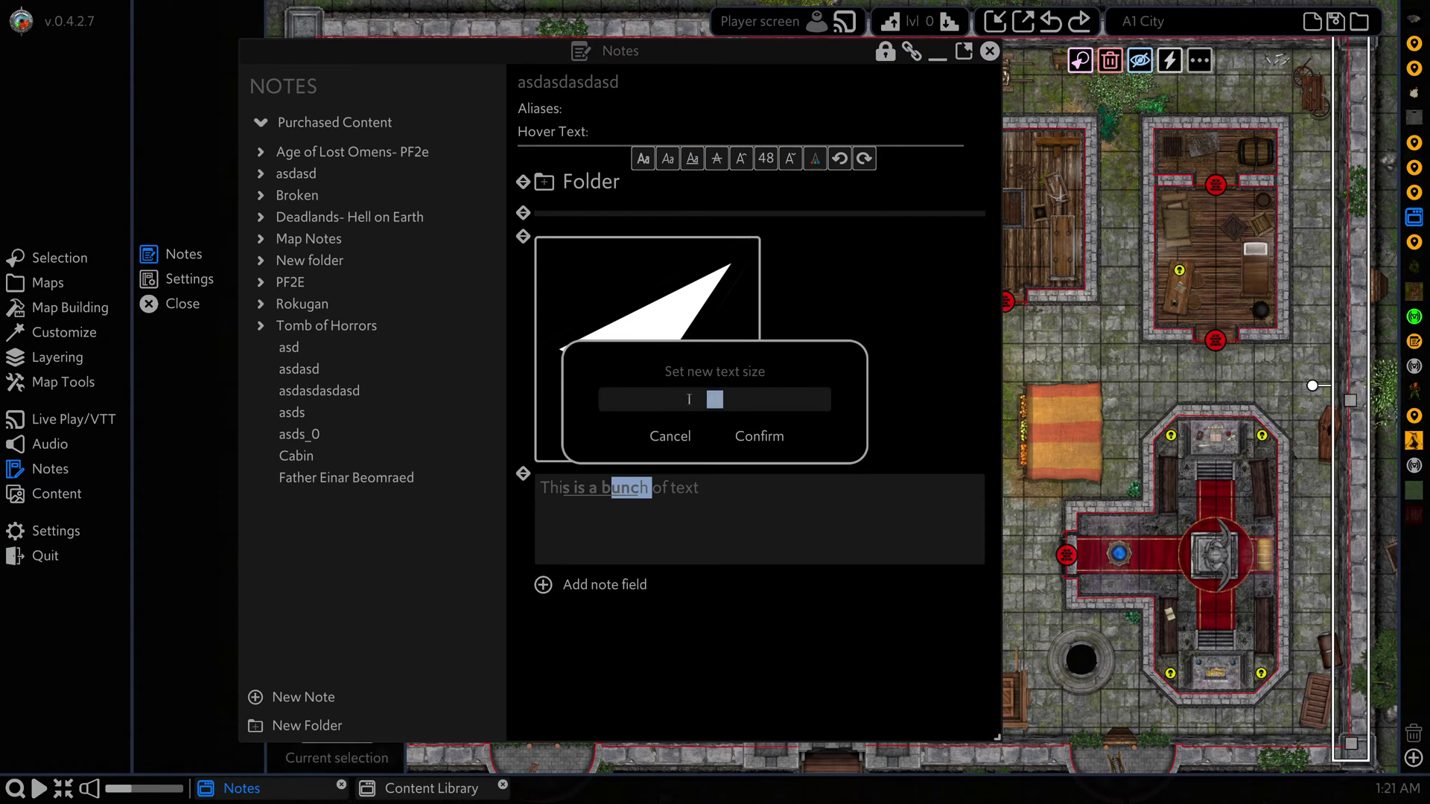
text(72)
click(749, 438)
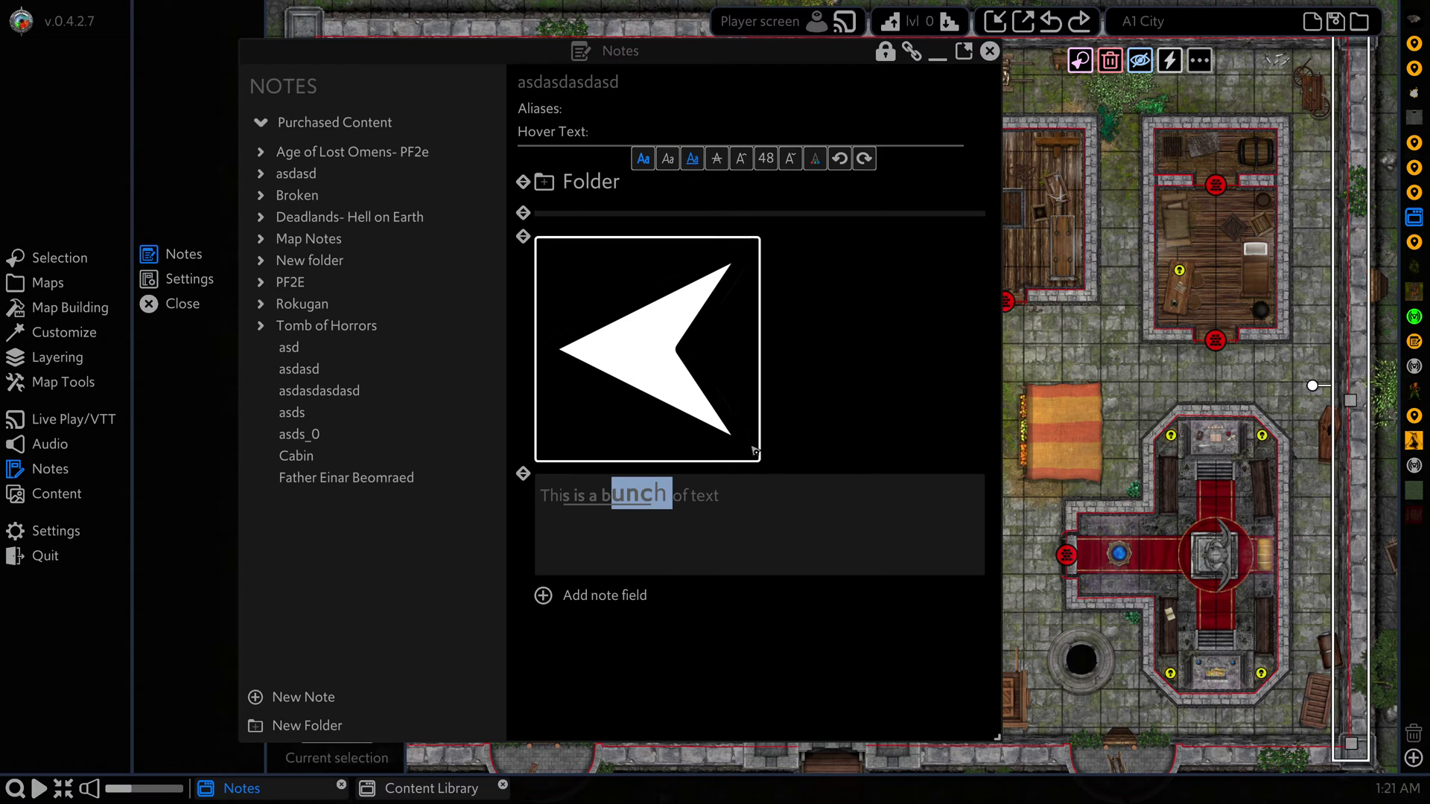
key(Return)
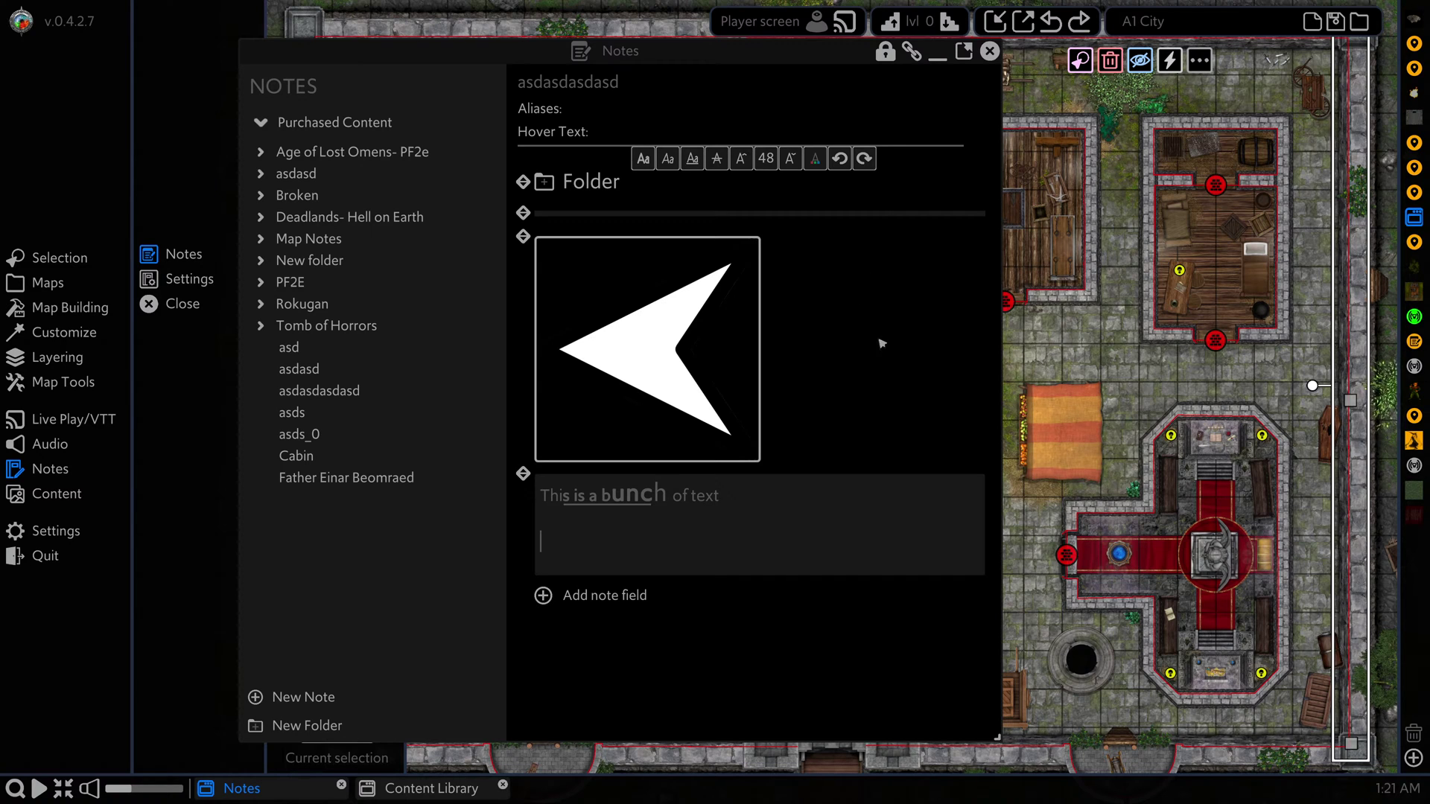
Add a Token Image / Icon field to the note and place its note icon on the map south-east of the fountain.
click(626, 594)
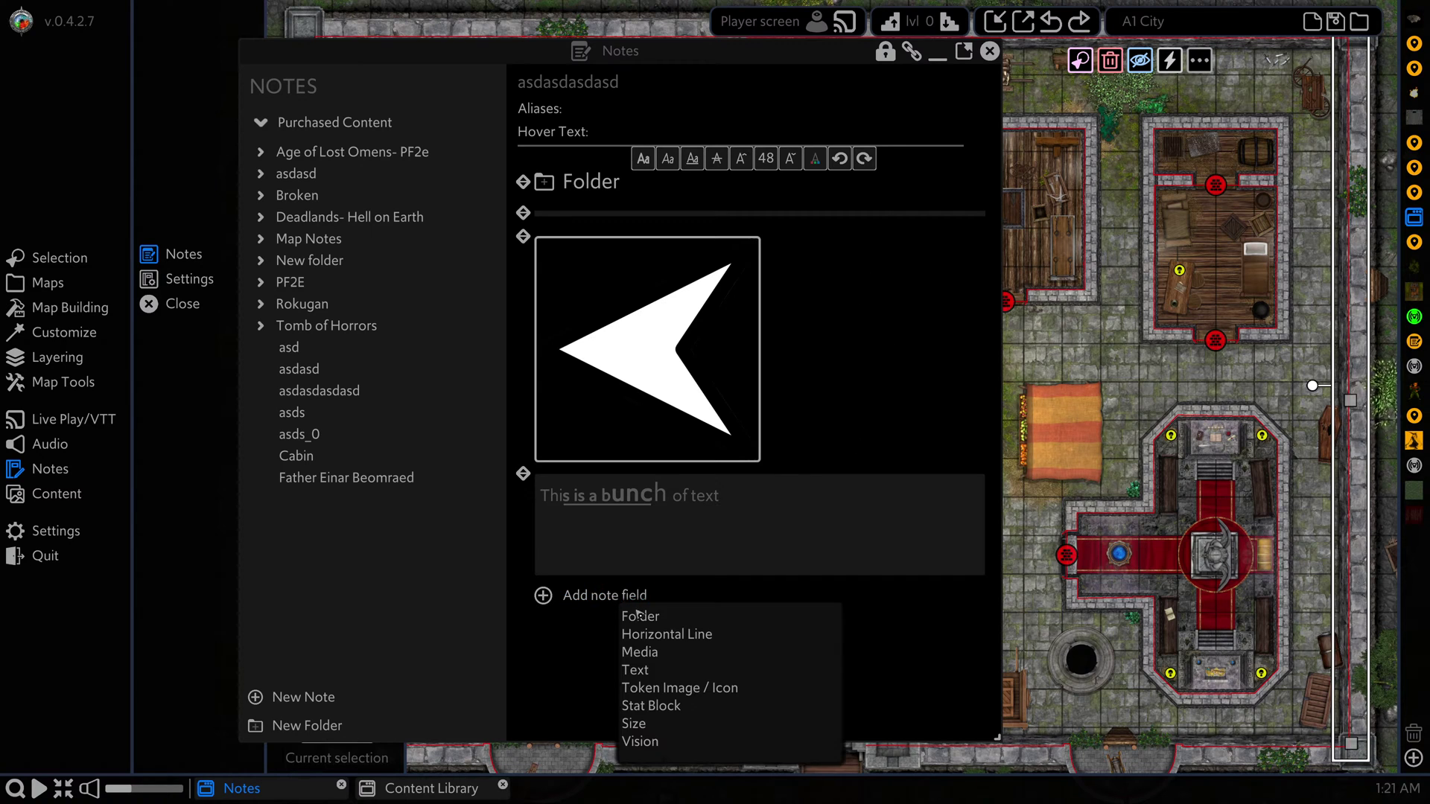
click(676, 687)
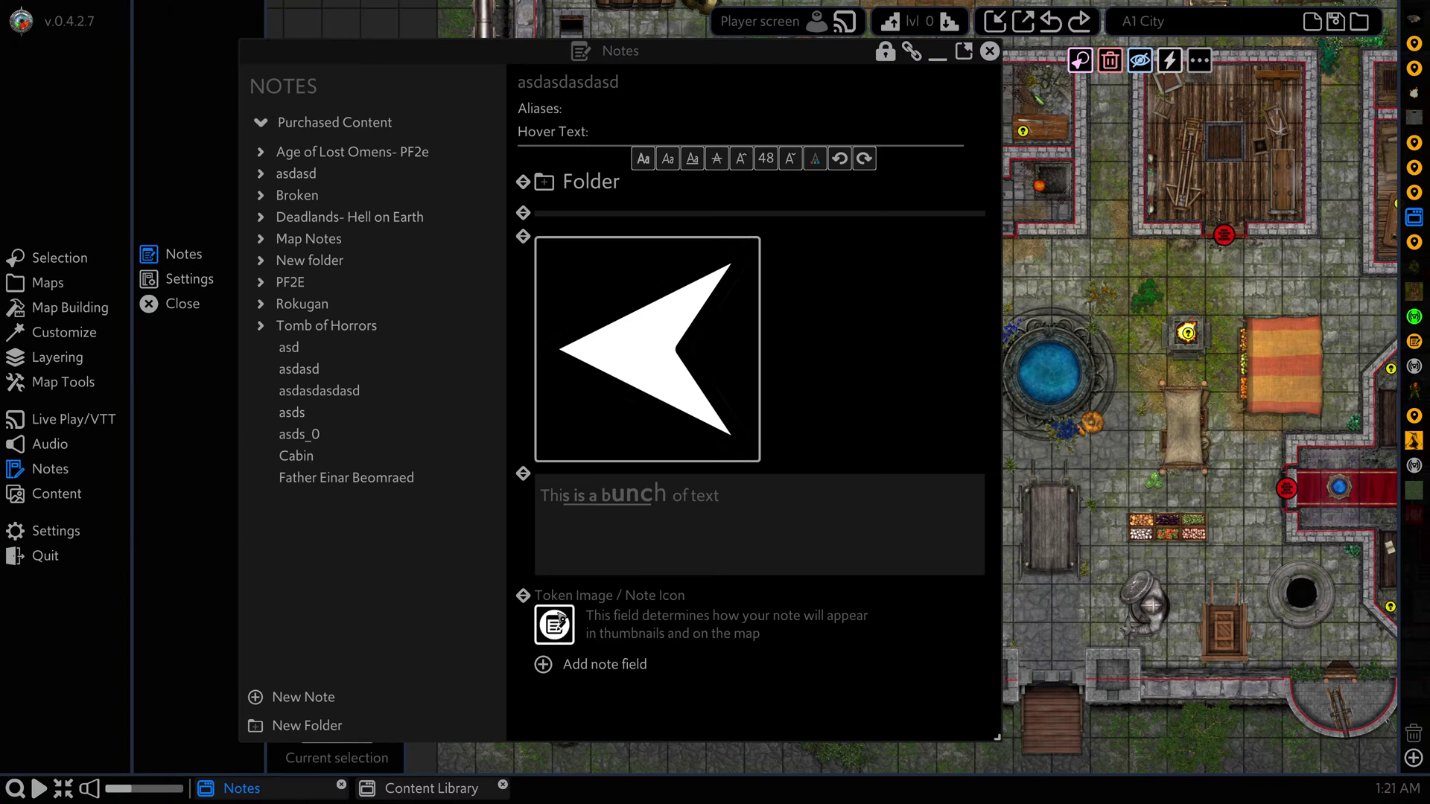
drag(554, 625, 1101, 456)
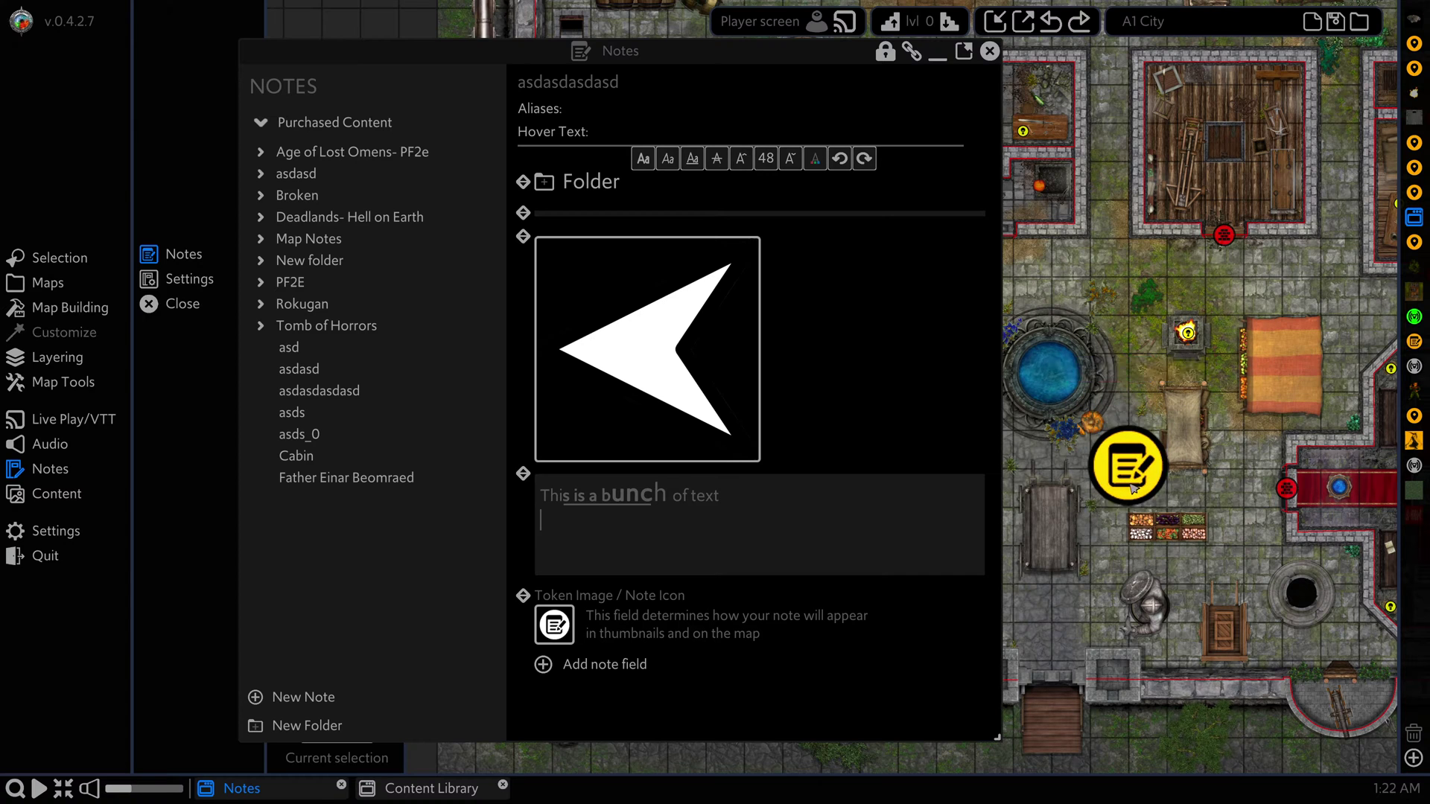
Set the note's token image to the Arkenforge logo from the imported map tiles and minimise the content library.
click(589, 664)
scroll(1199, 435, down, 8)
scroll(1199, 434, down, 1)
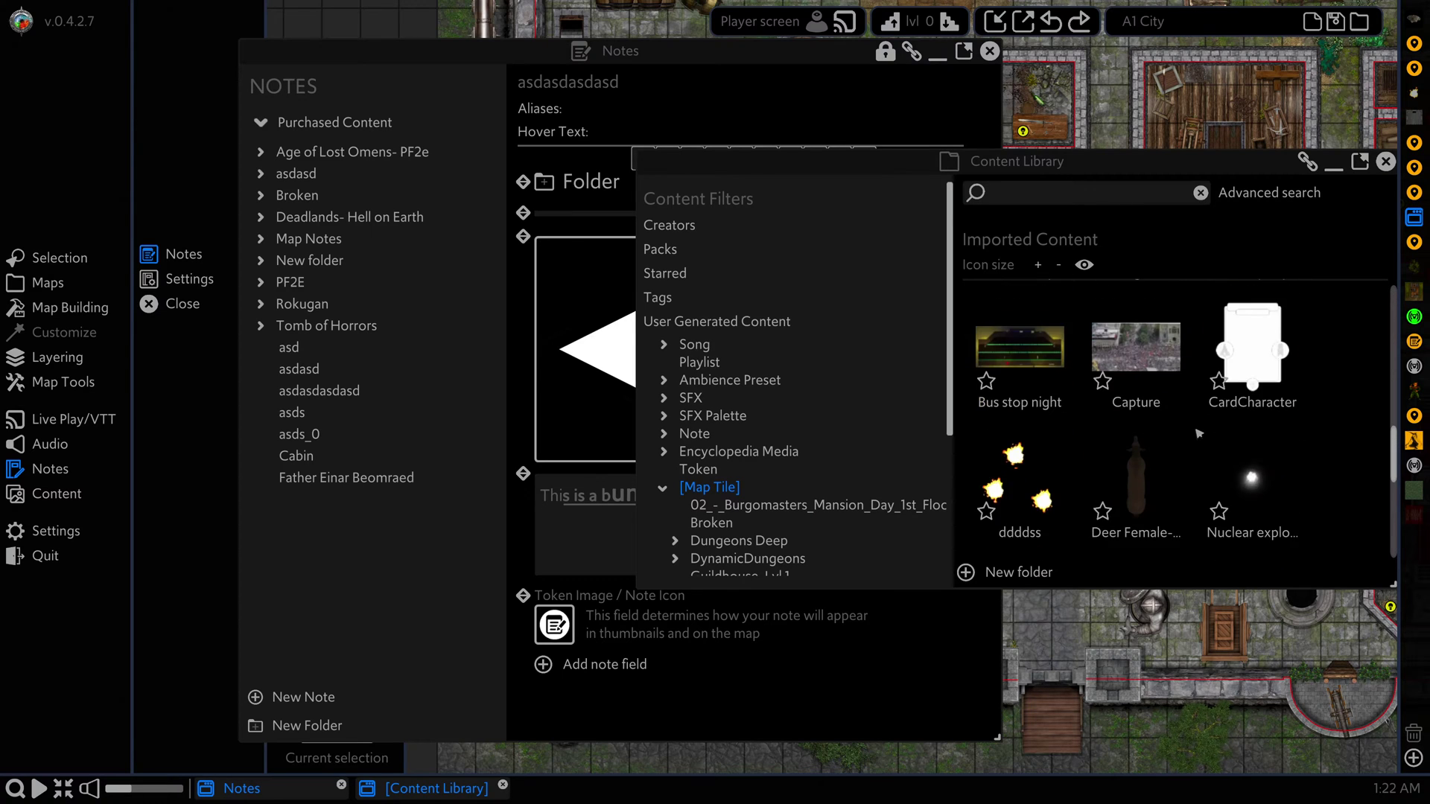
scroll(1199, 434, down, 6)
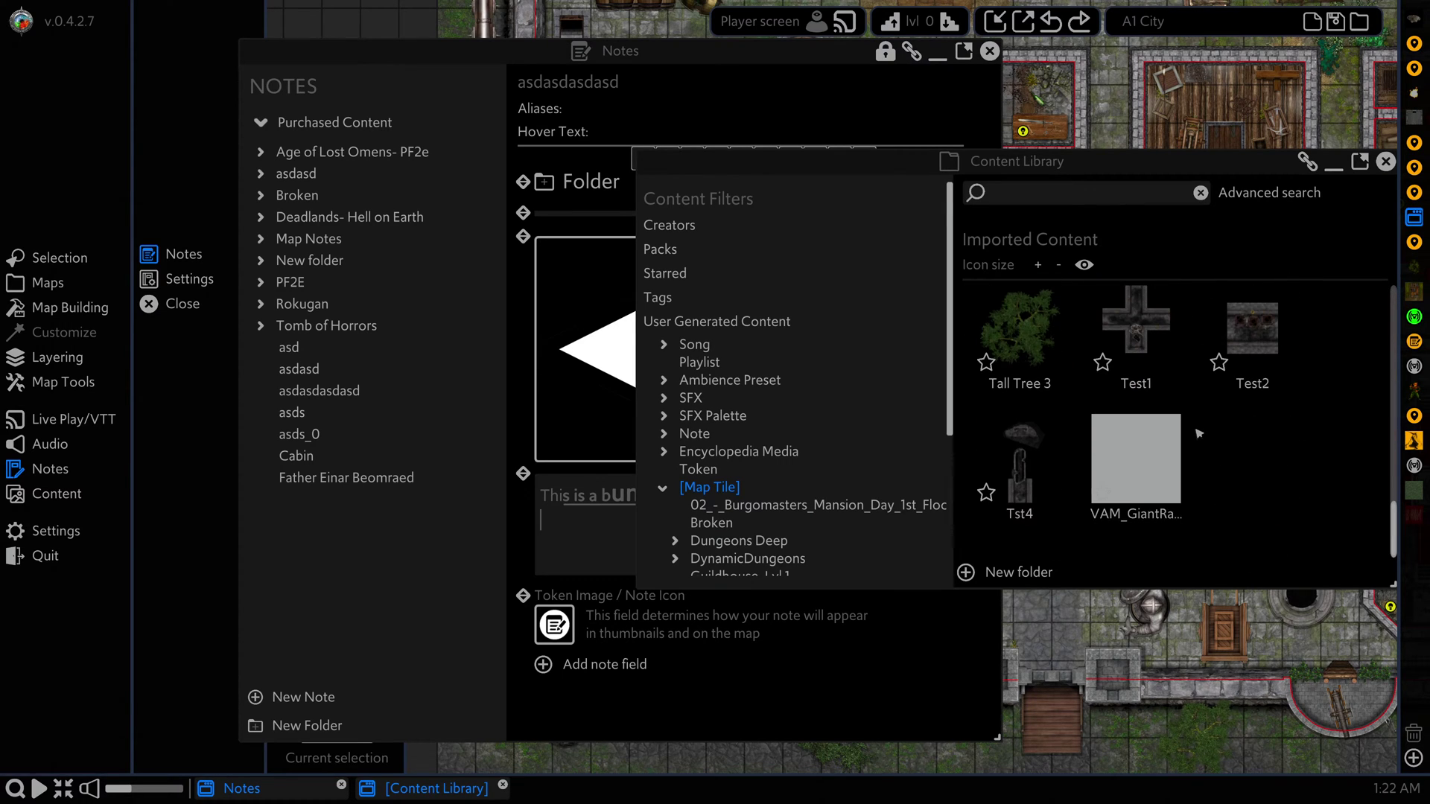
scroll(1203, 437, up, 10)
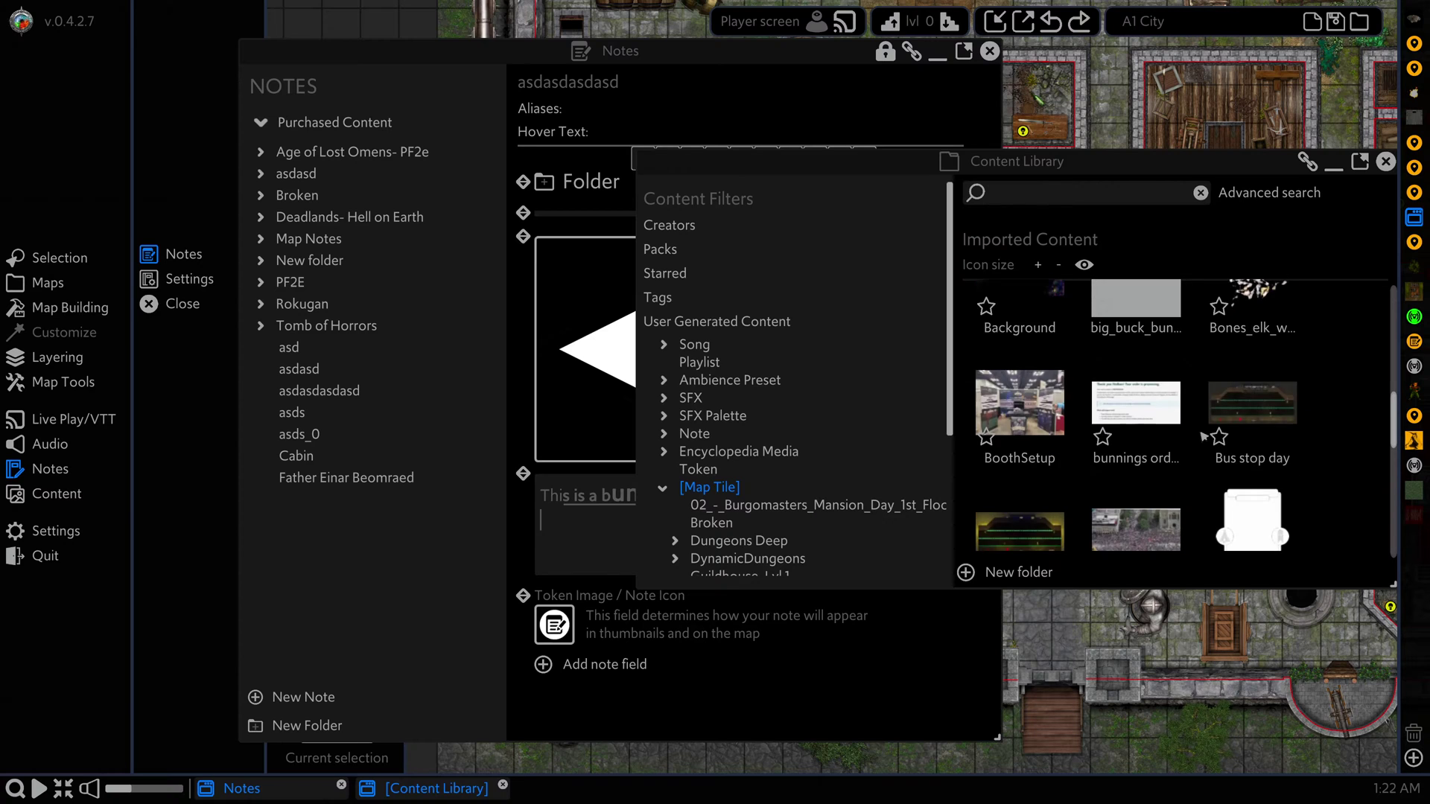
scroll(1204, 436, up, 6)
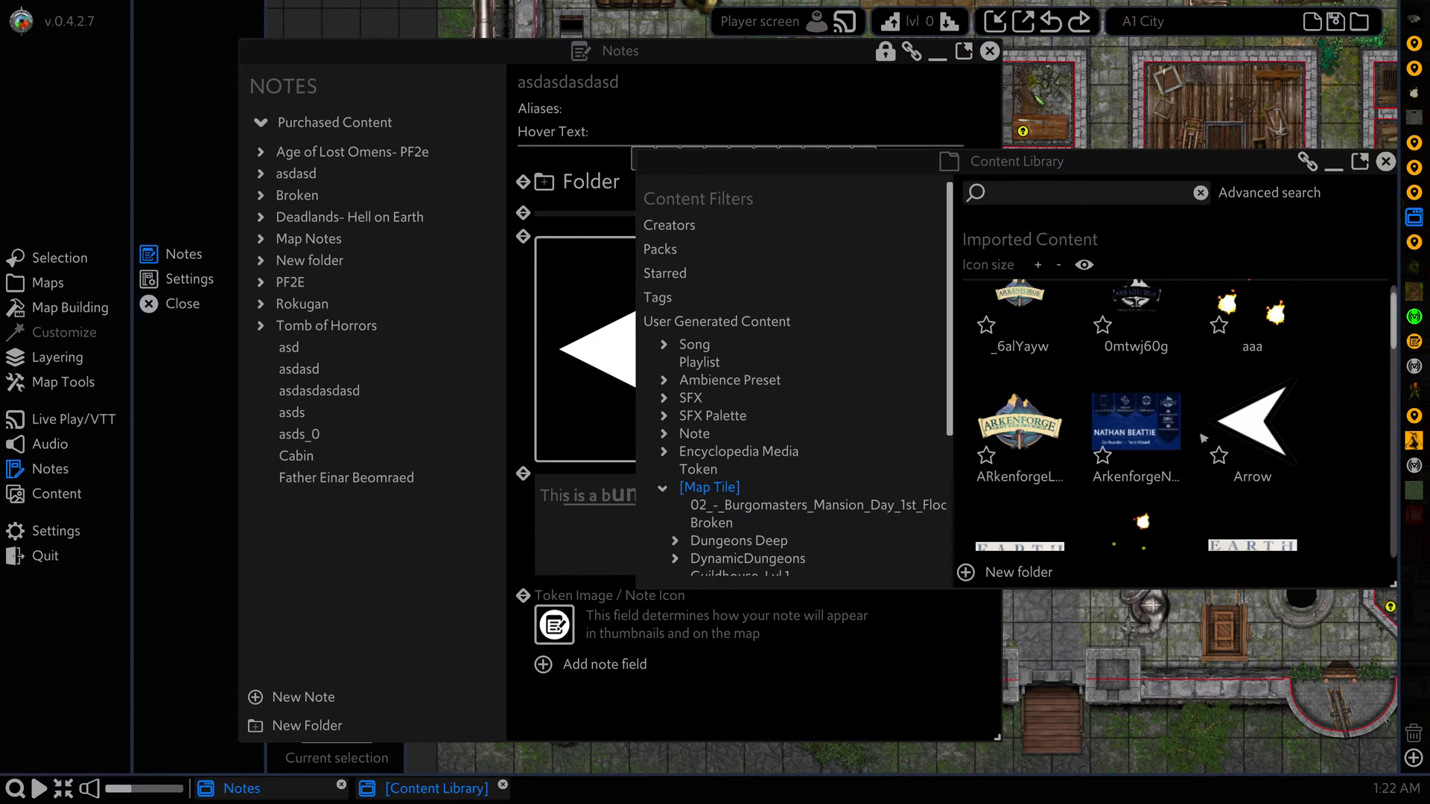
drag(1019, 435, 554, 627)
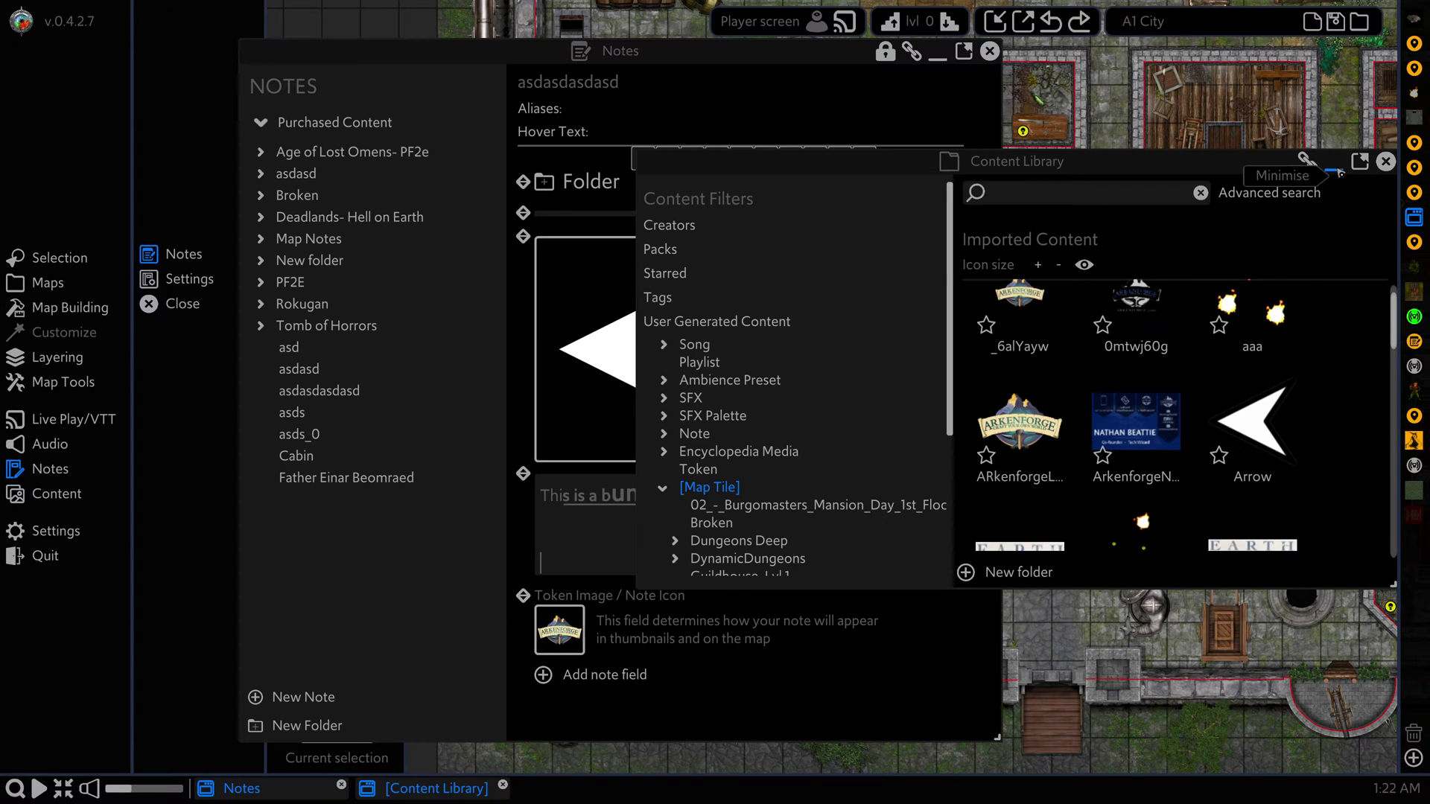
click(1334, 165)
Place the note's logo token on the map south-east of the fountain and open its note from the map.
drag(559, 629, 1171, 644)
drag(1074, 568, 1165, 510)
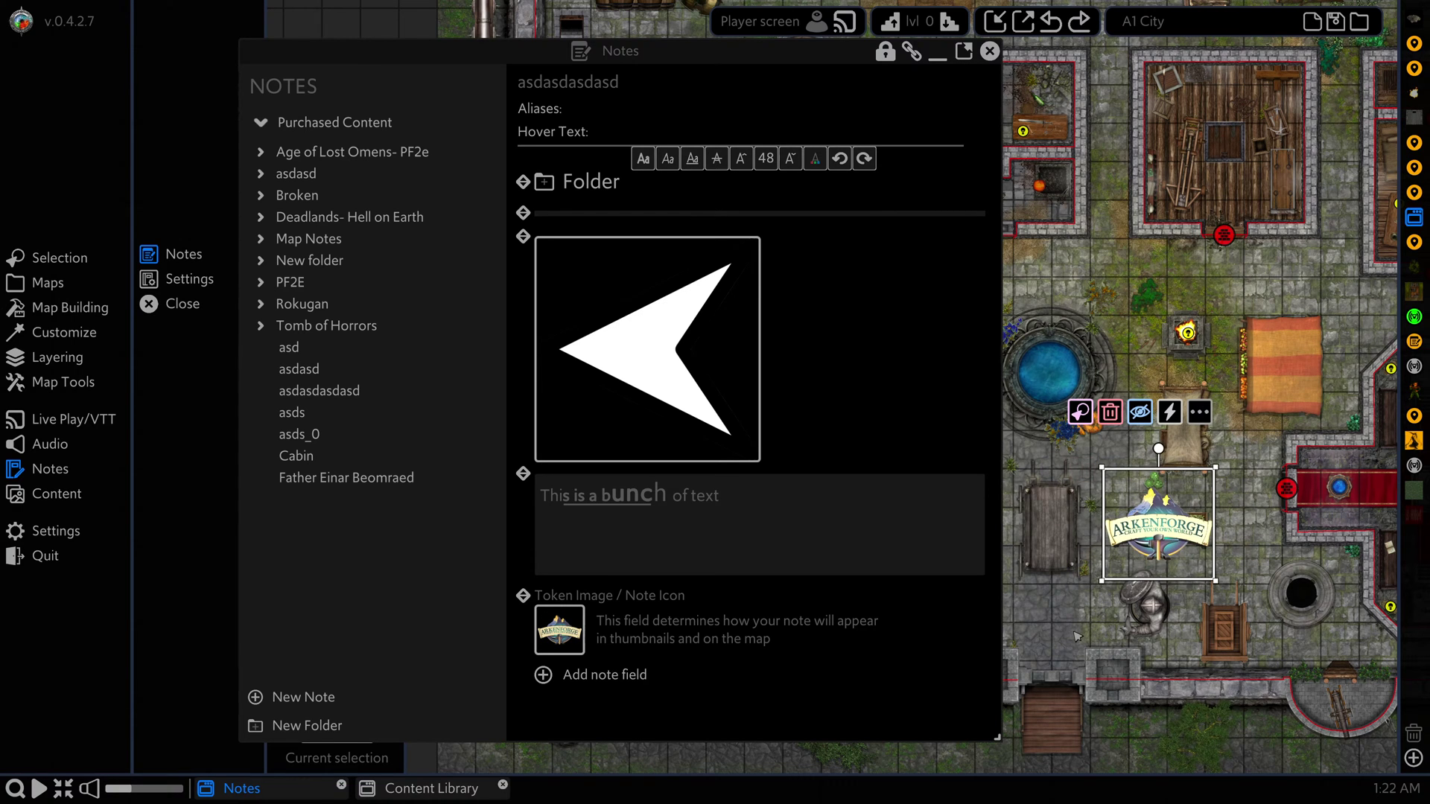
double_click(1159, 520)
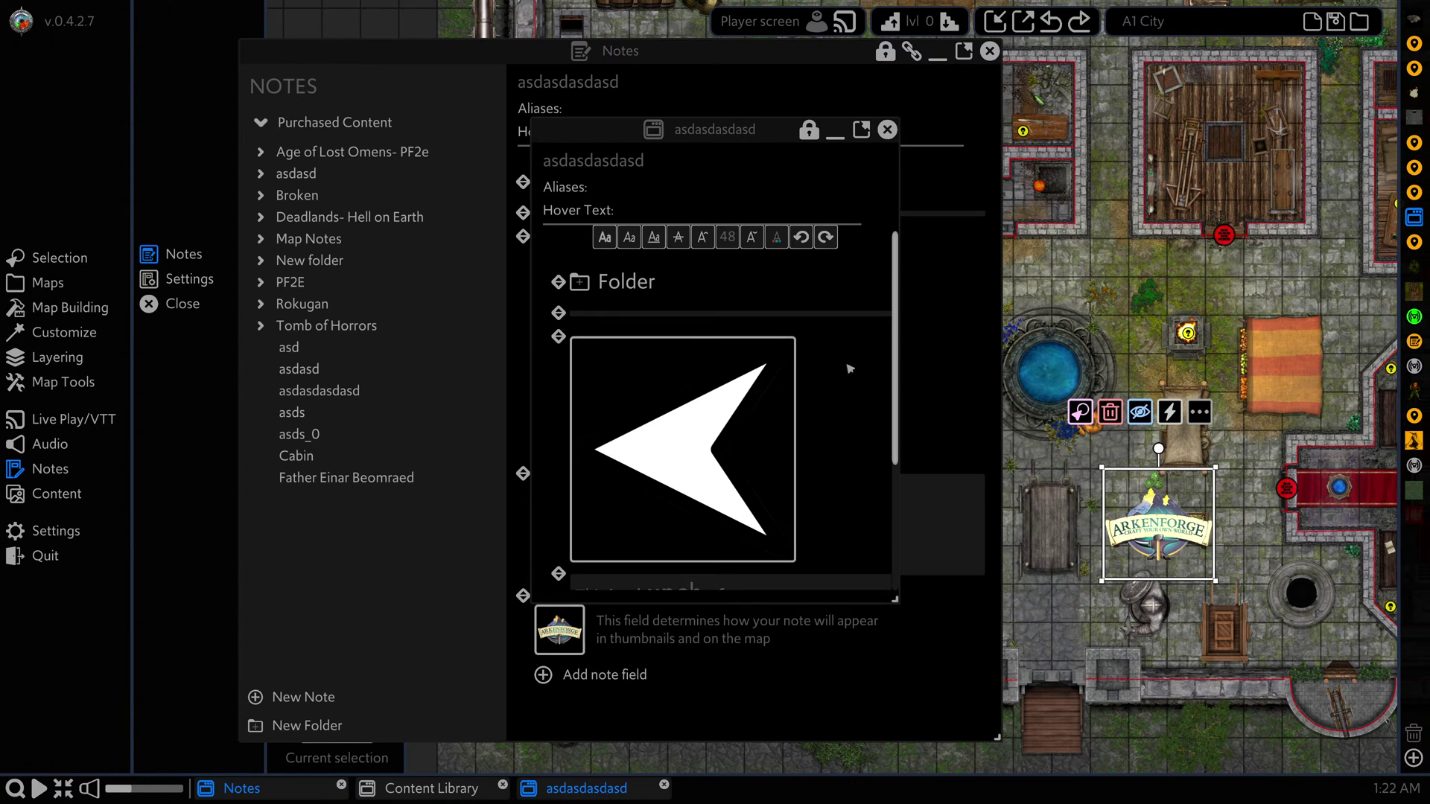
Close the note opened from the token and delete the logo token from the map.
scroll(855, 362, down, 1)
click(887, 129)
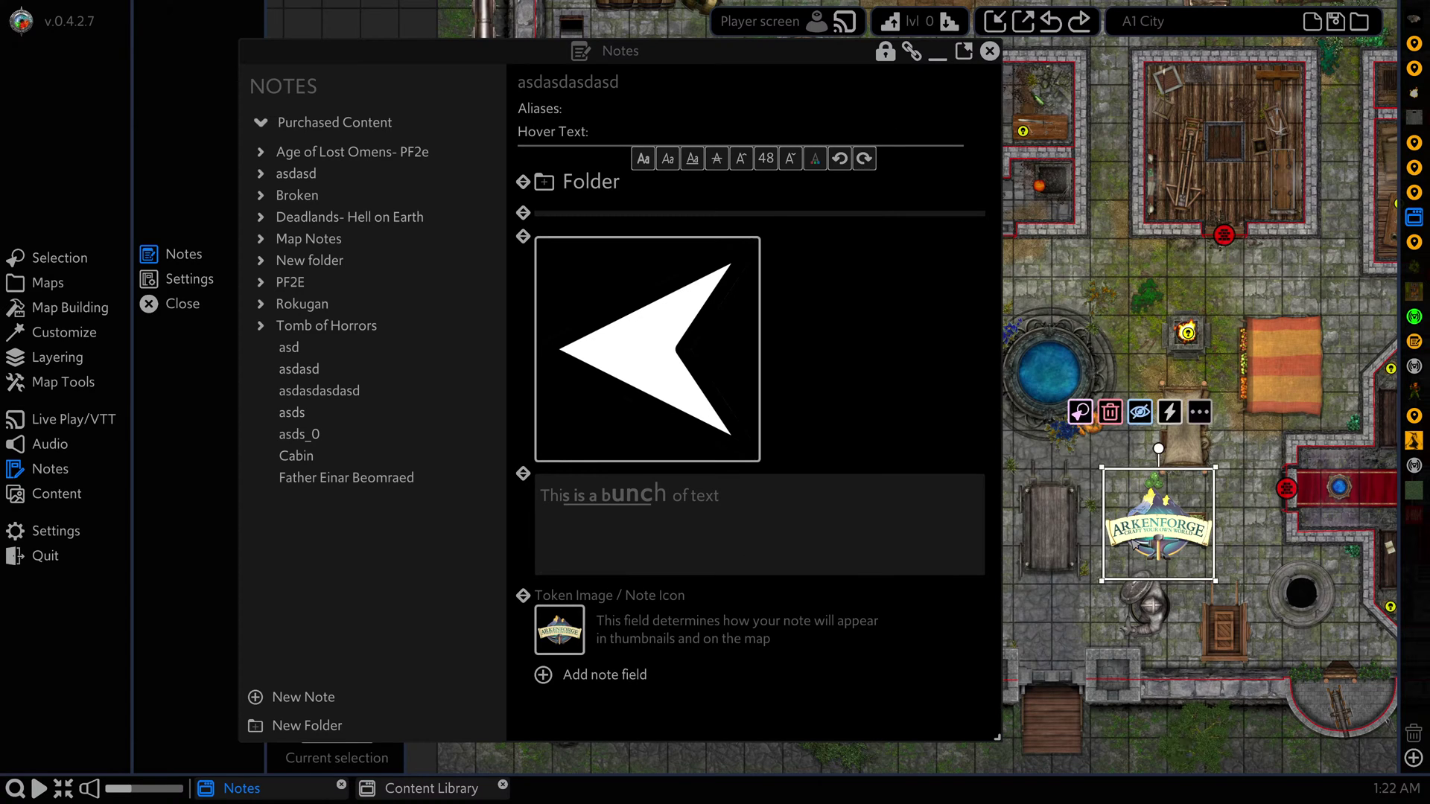
key(Delete)
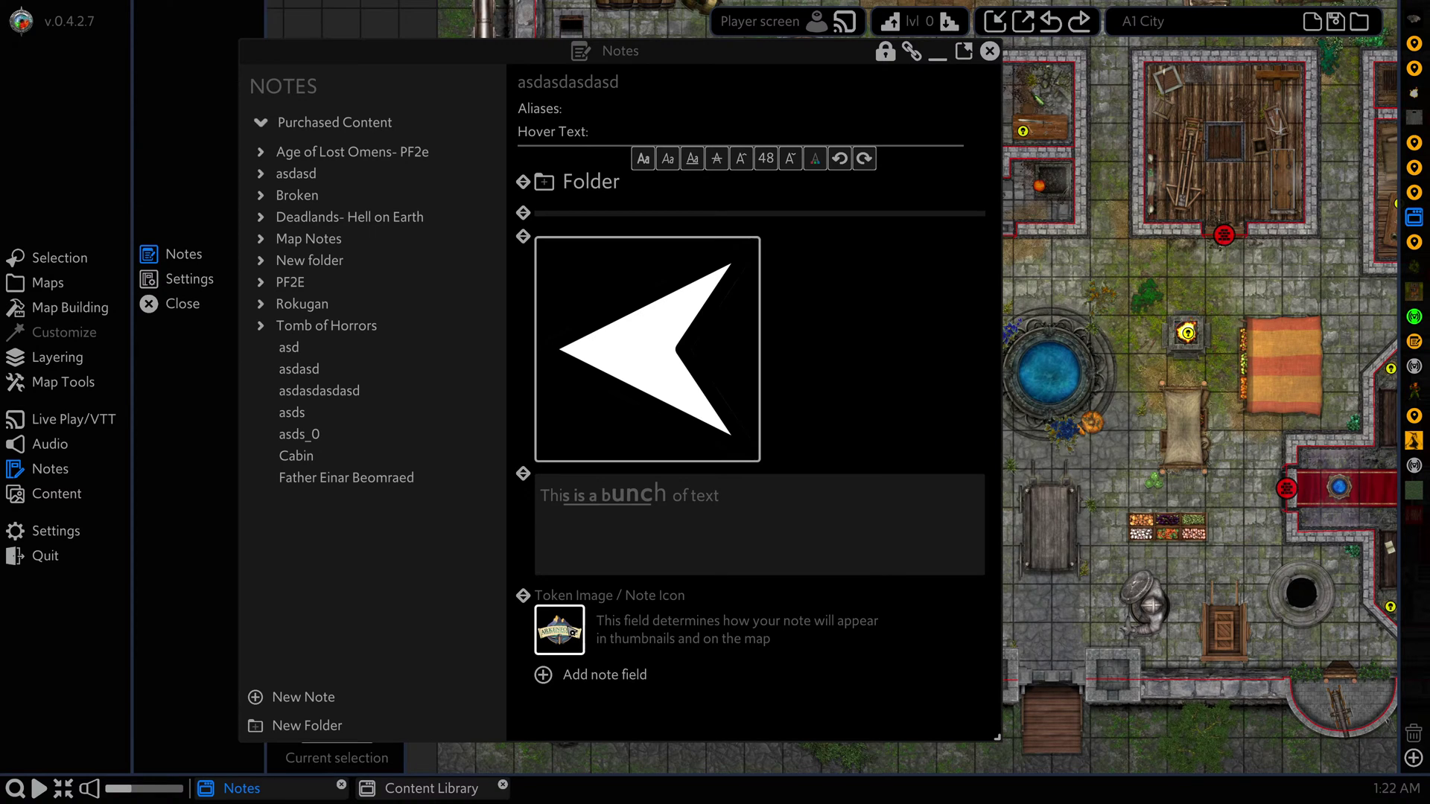
Add a Stat Block field to the note, leaving its name empty.
click(604, 674)
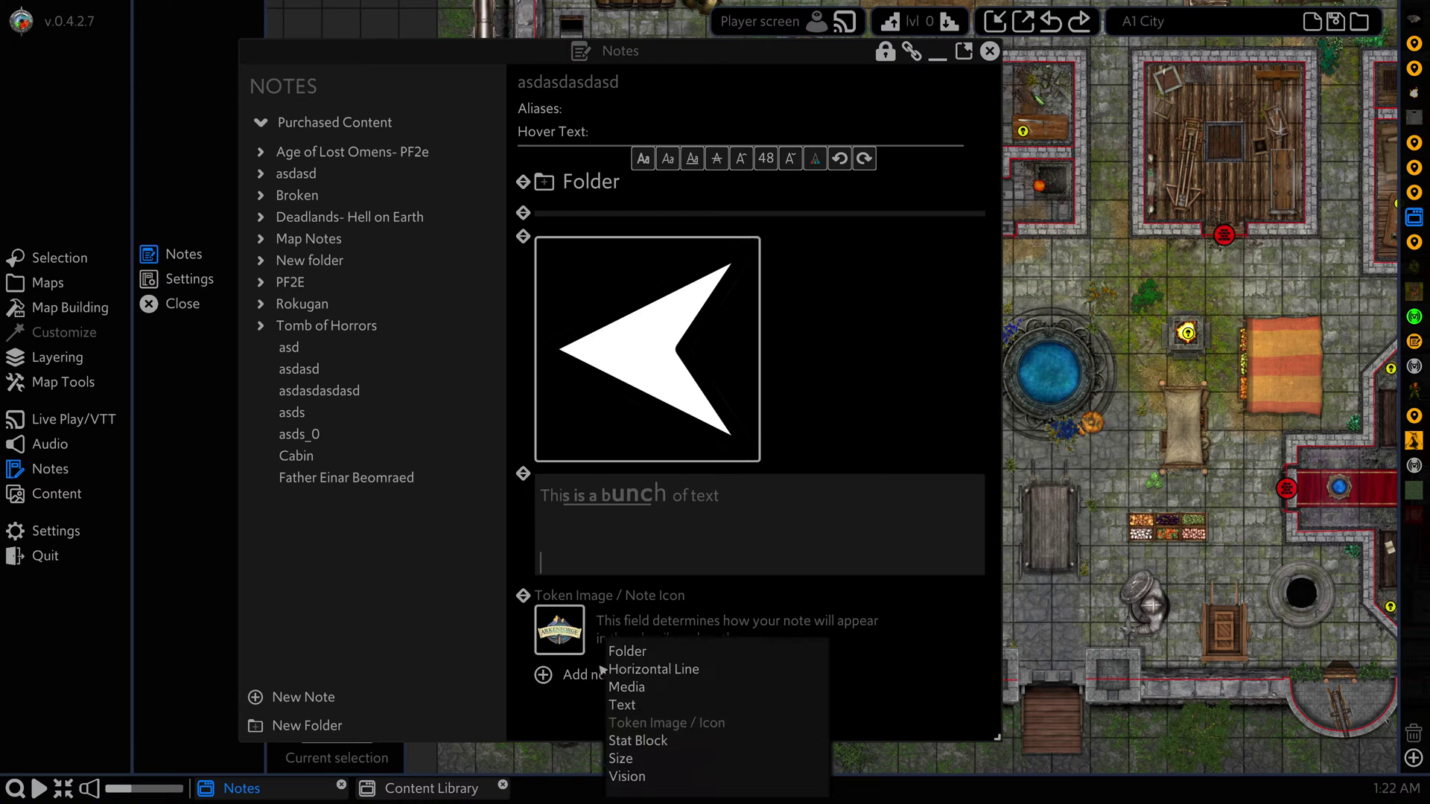
click(655, 741)
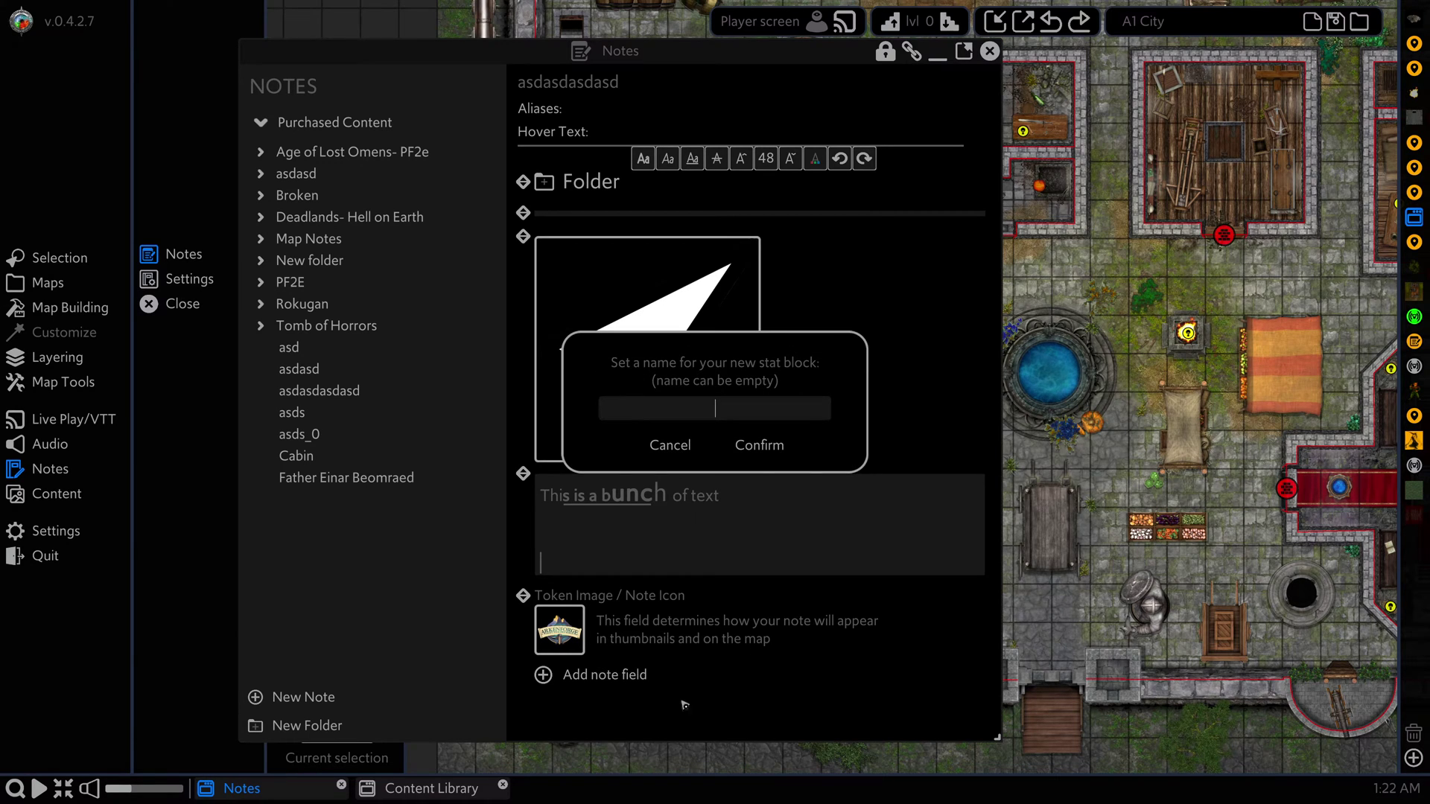
click(760, 446)
scroll(726, 507, down, 1)
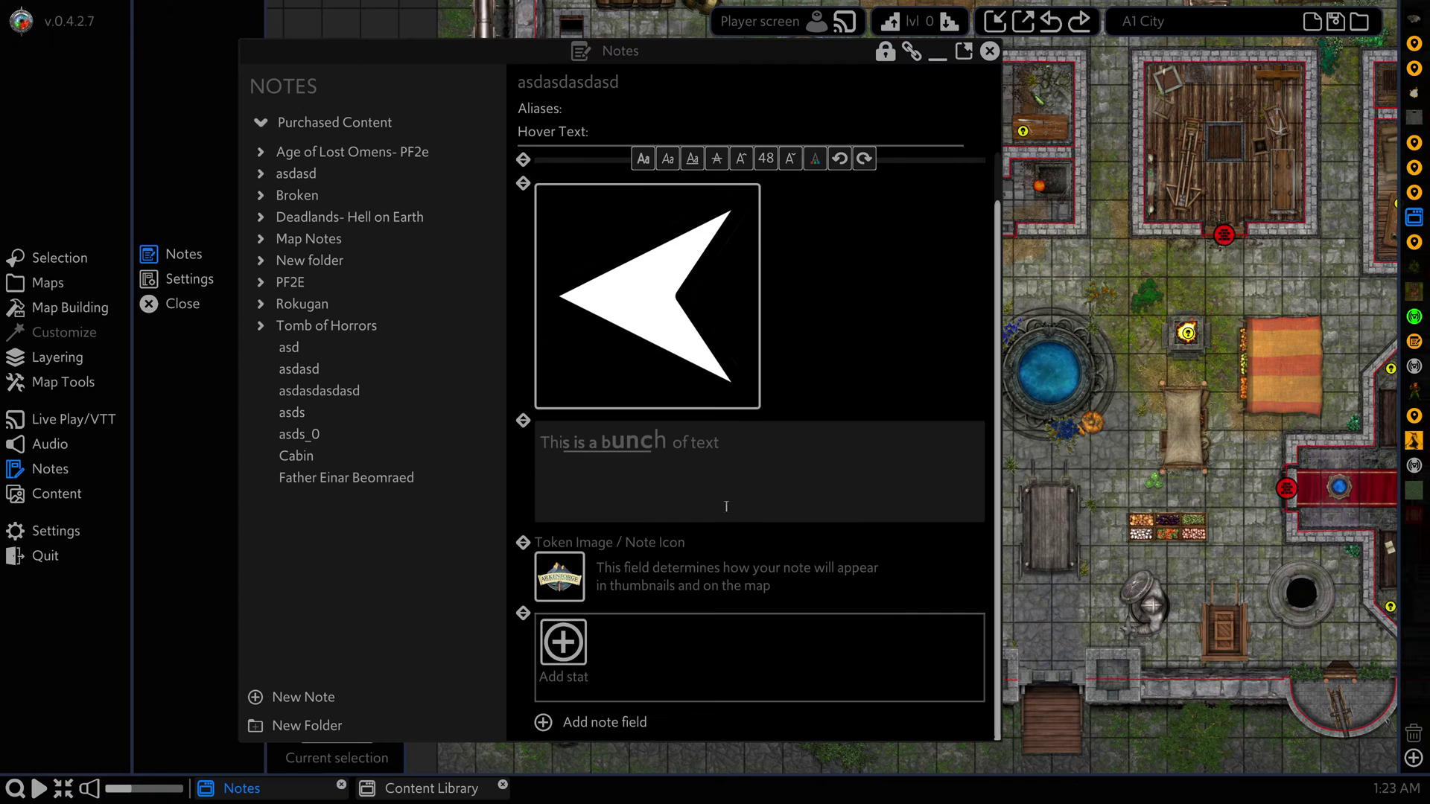
Add a single stat named AC to the stat block and set its value to 50a.
click(579, 649)
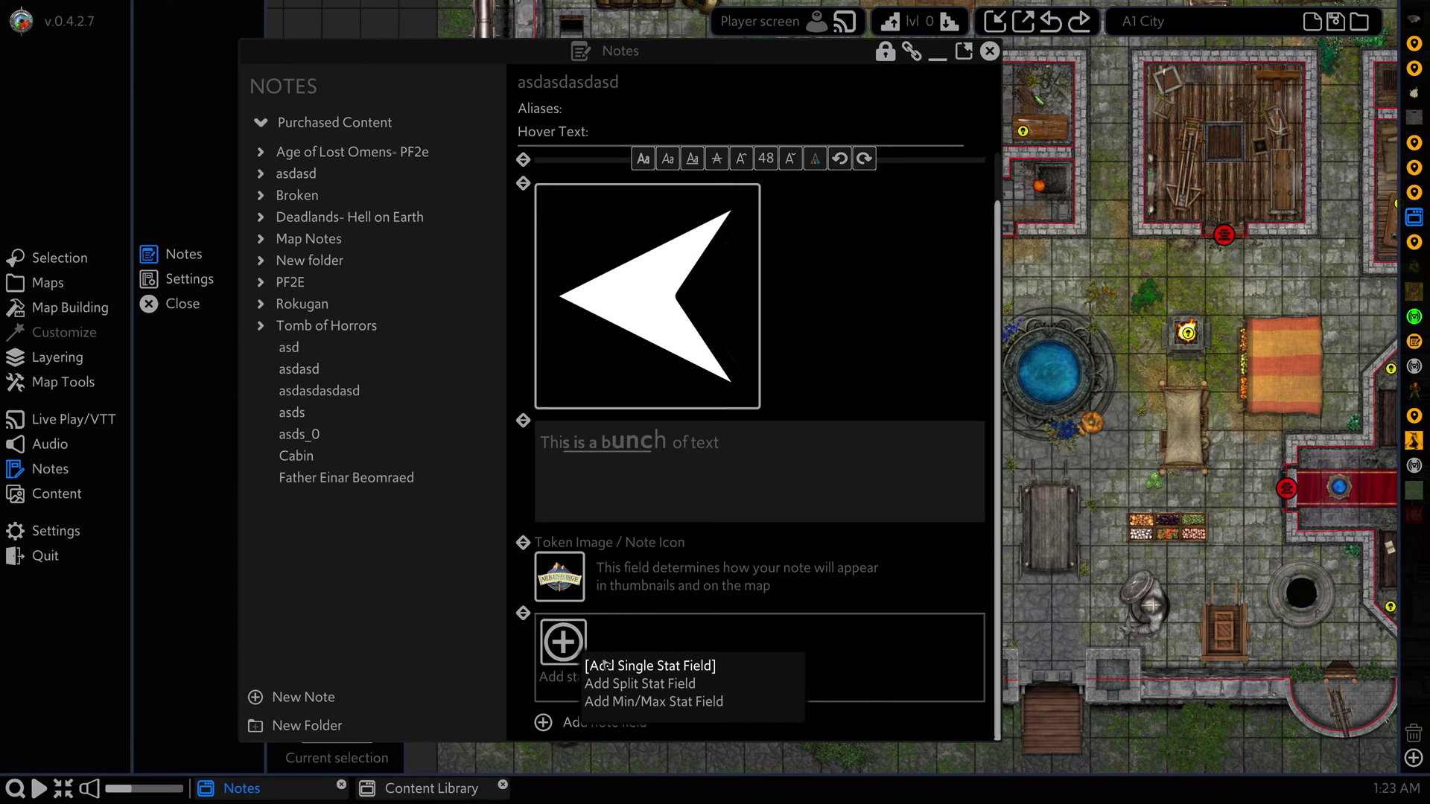
click(607, 664)
text(AC)
click(759, 436)
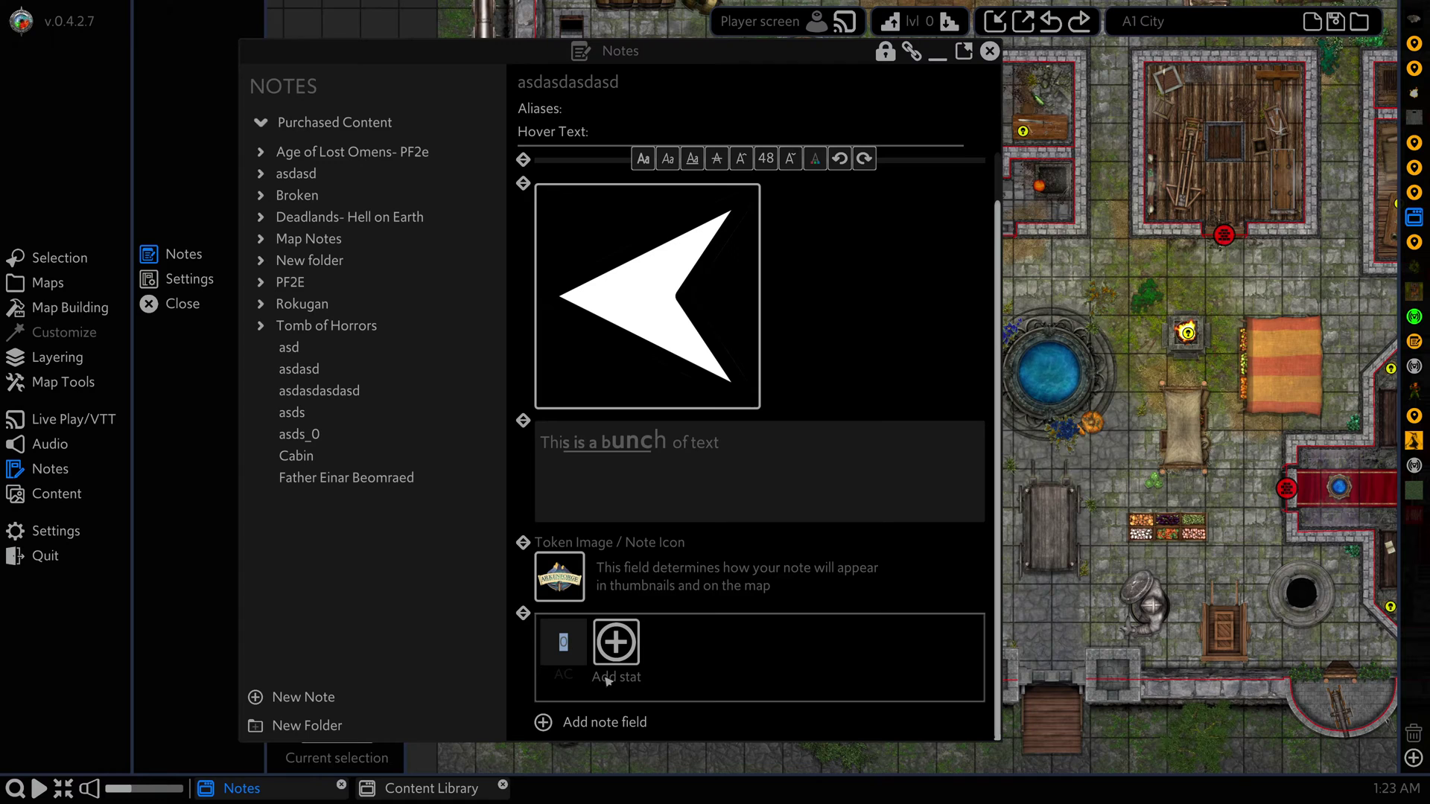
text(50a)
Add a split stat named dasdas to the stat block with the values 12 and 15.
click(615, 642)
click(683, 679)
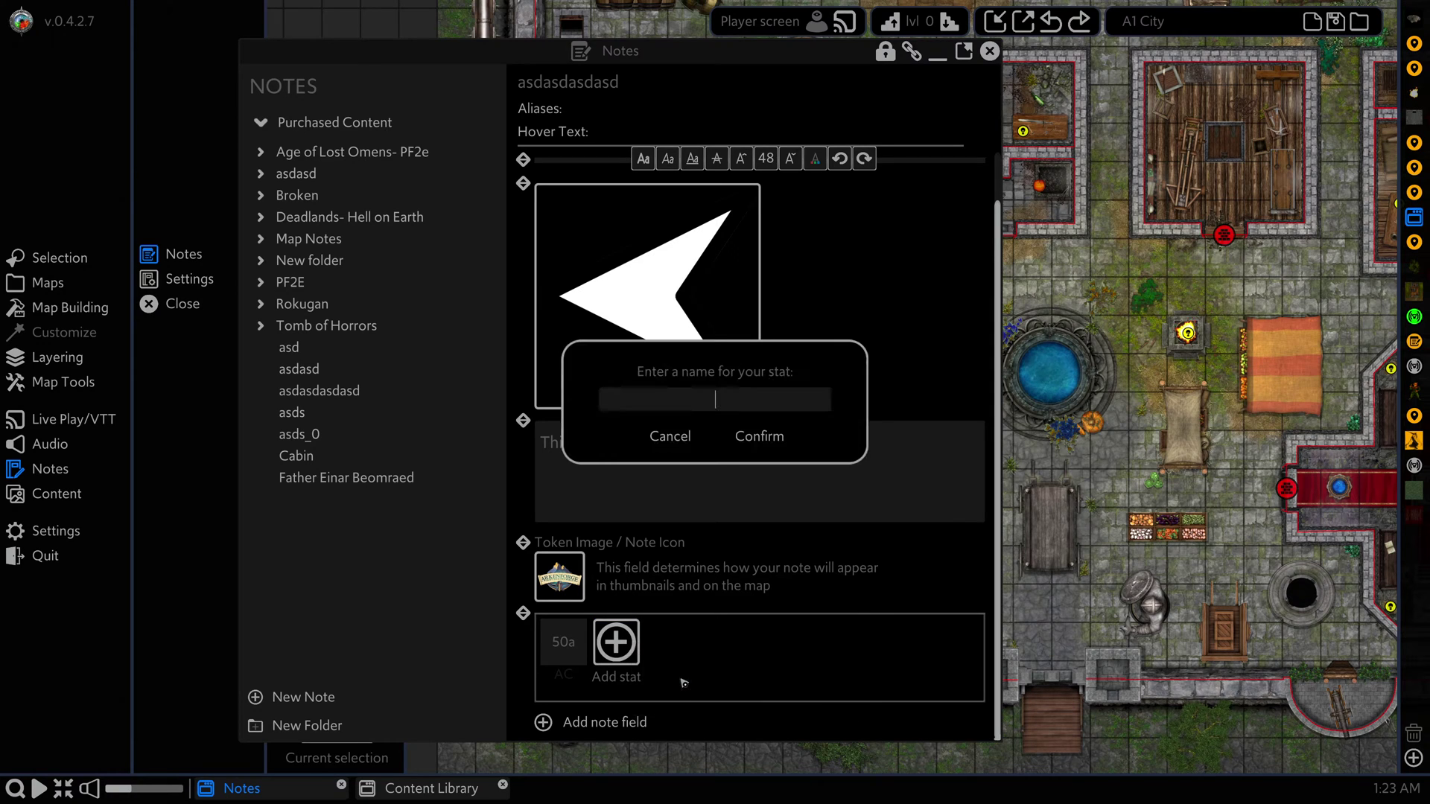
text(dasdas)
click(759, 437)
click(616, 630)
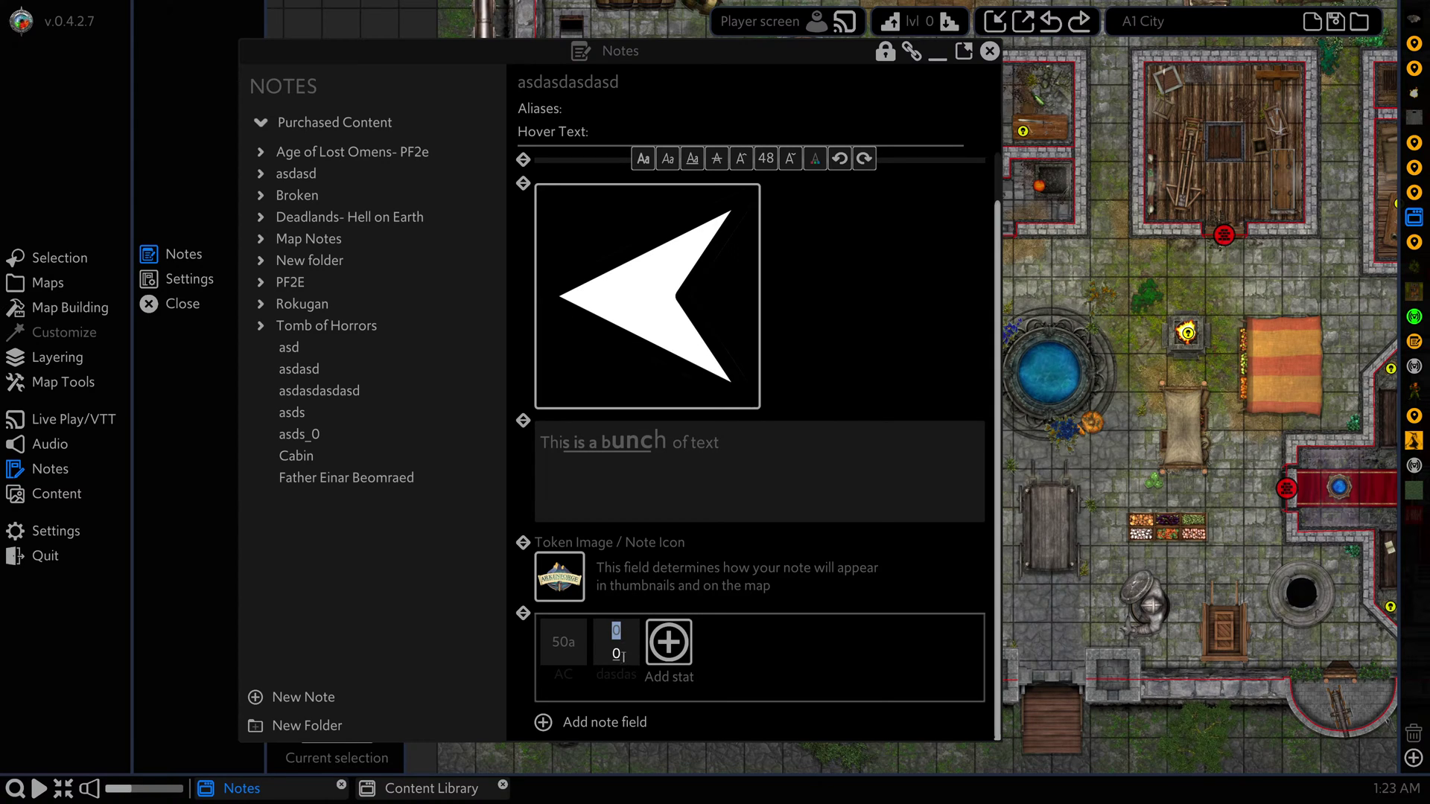
text(12)
click(618, 654)
text(15)
Add a min/max stat named hp to the stat block with current value 10 and maximum 20.
click(664, 652)
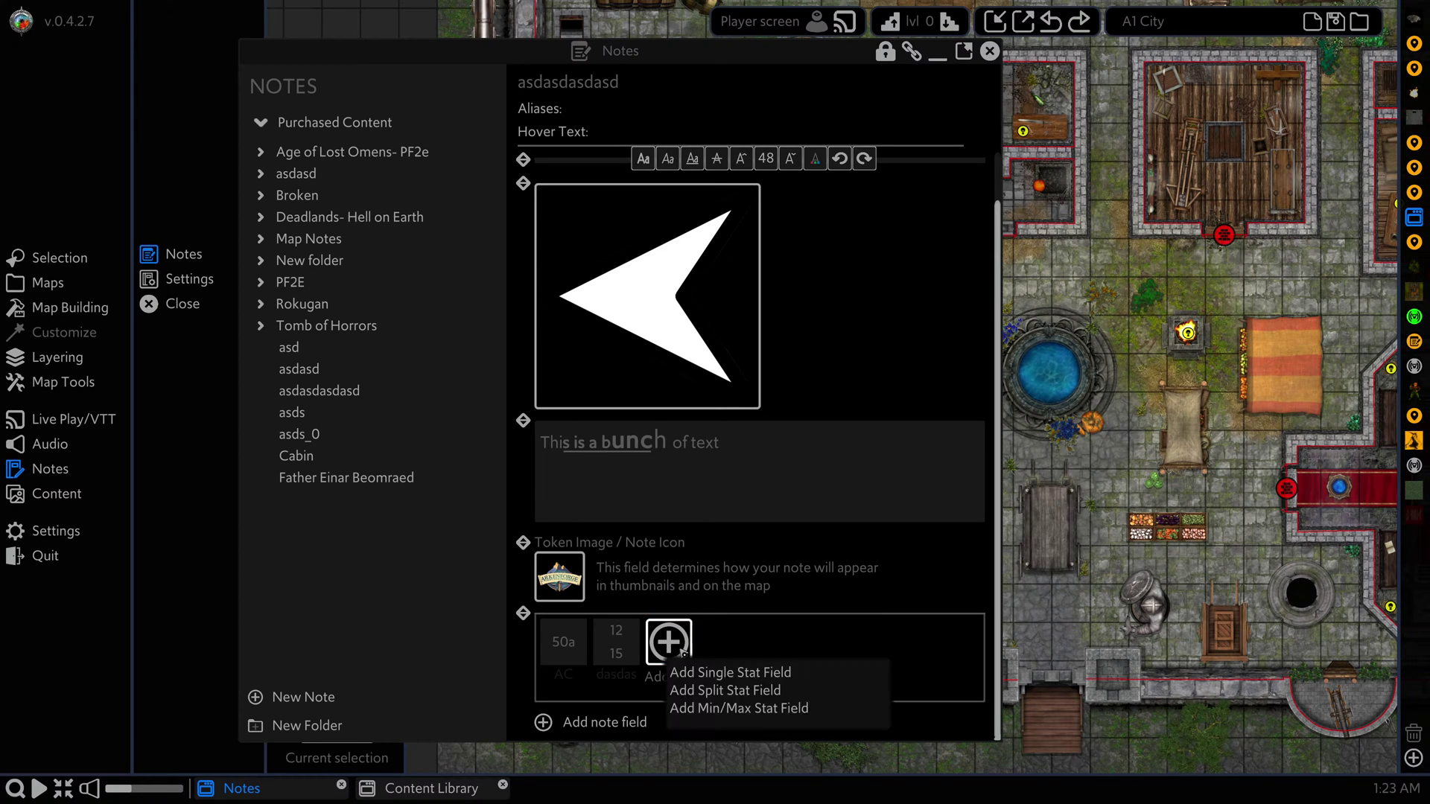
click(732, 708)
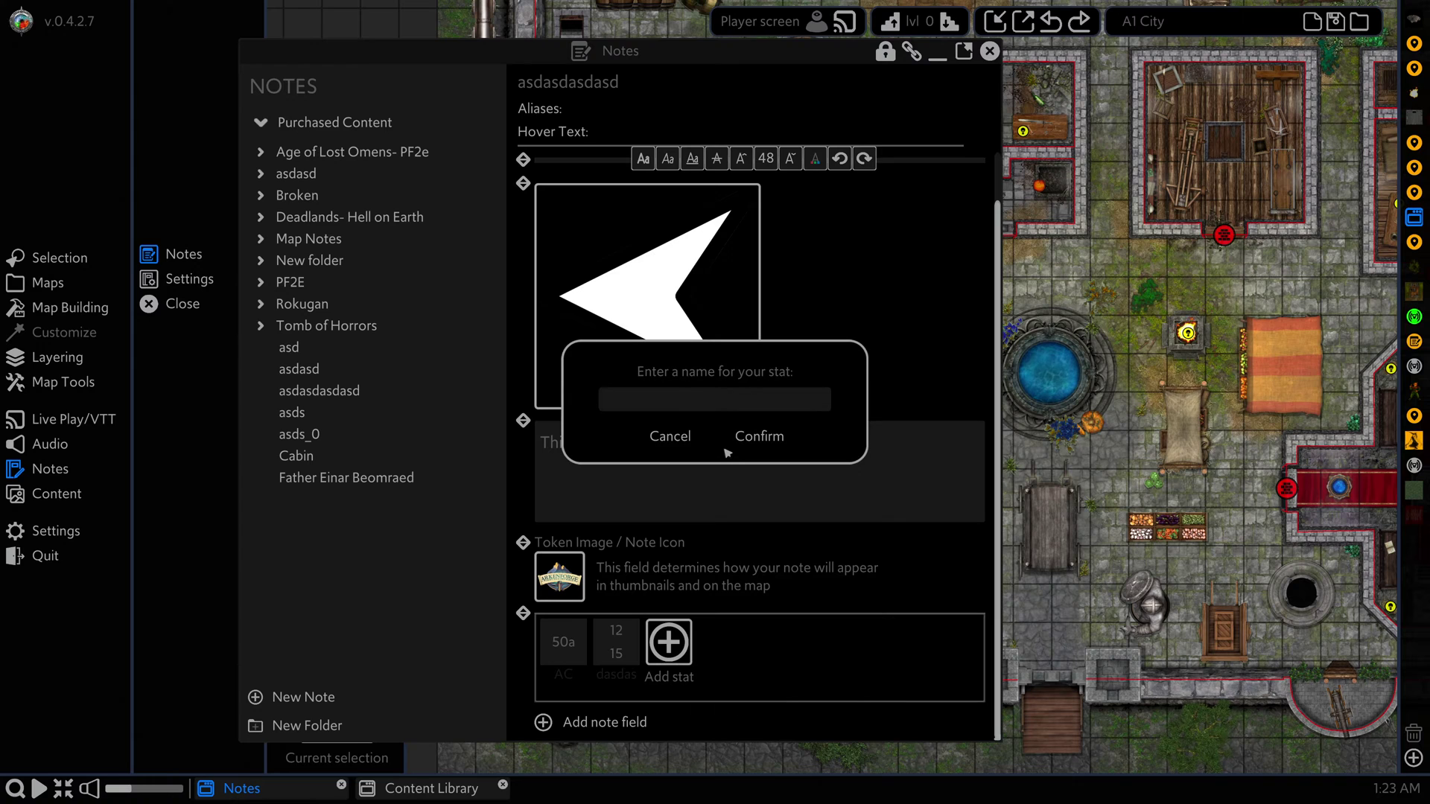
text(hp)
click(752, 438)
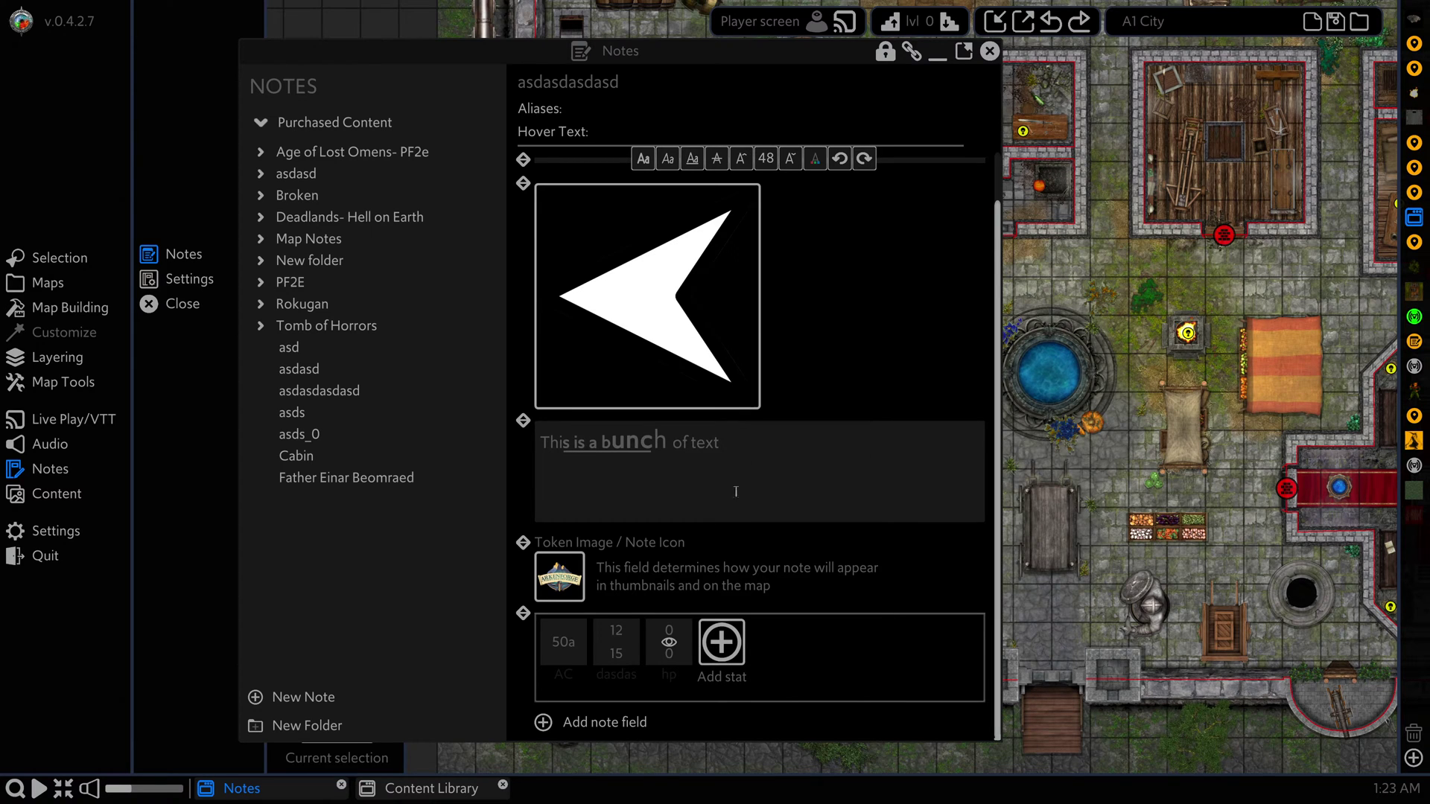
click(675, 663)
text(20)
click(672, 631)
text(10)
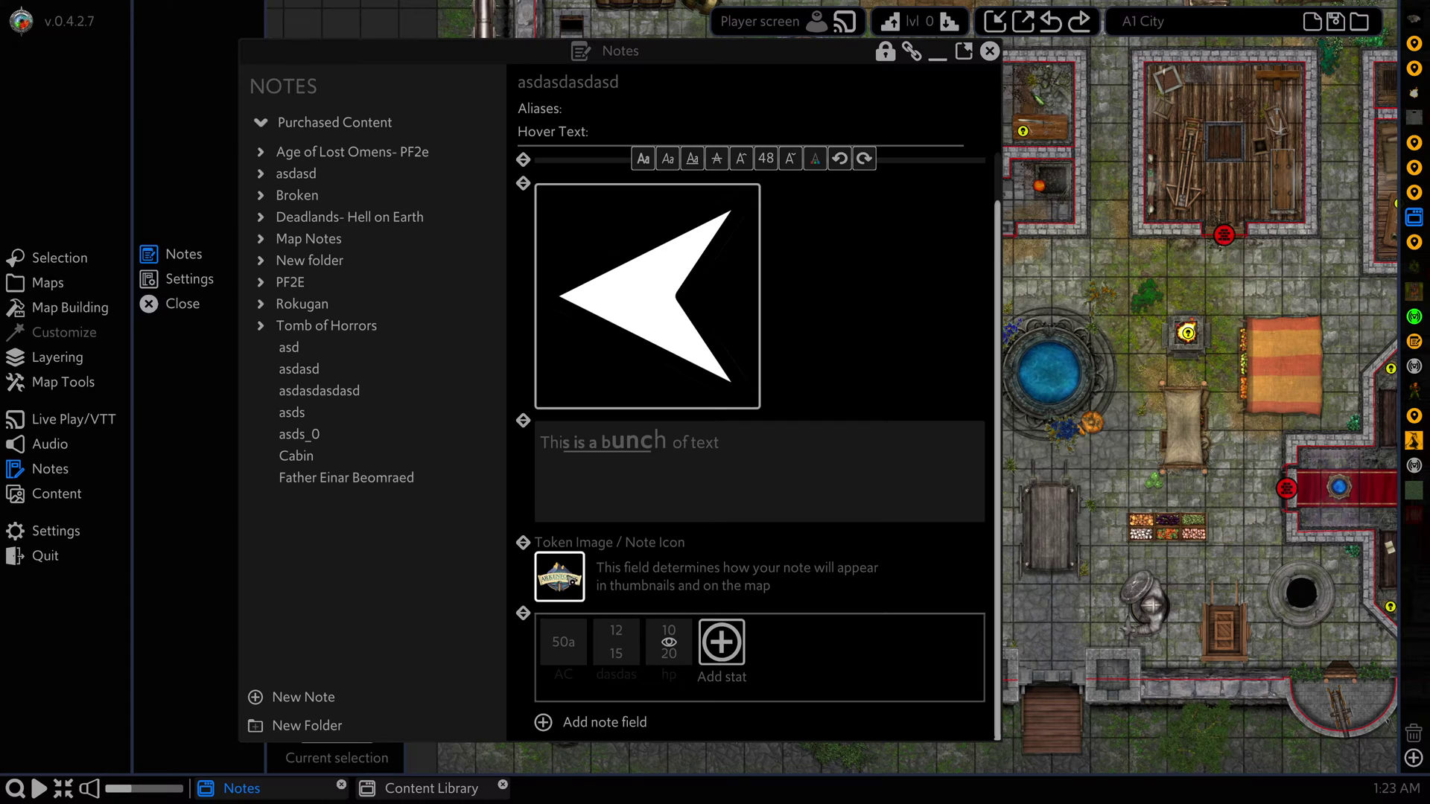
Place the note's logo token on the map south of the fountain and show the hp stat on it.
drag(559, 577, 1114, 489)
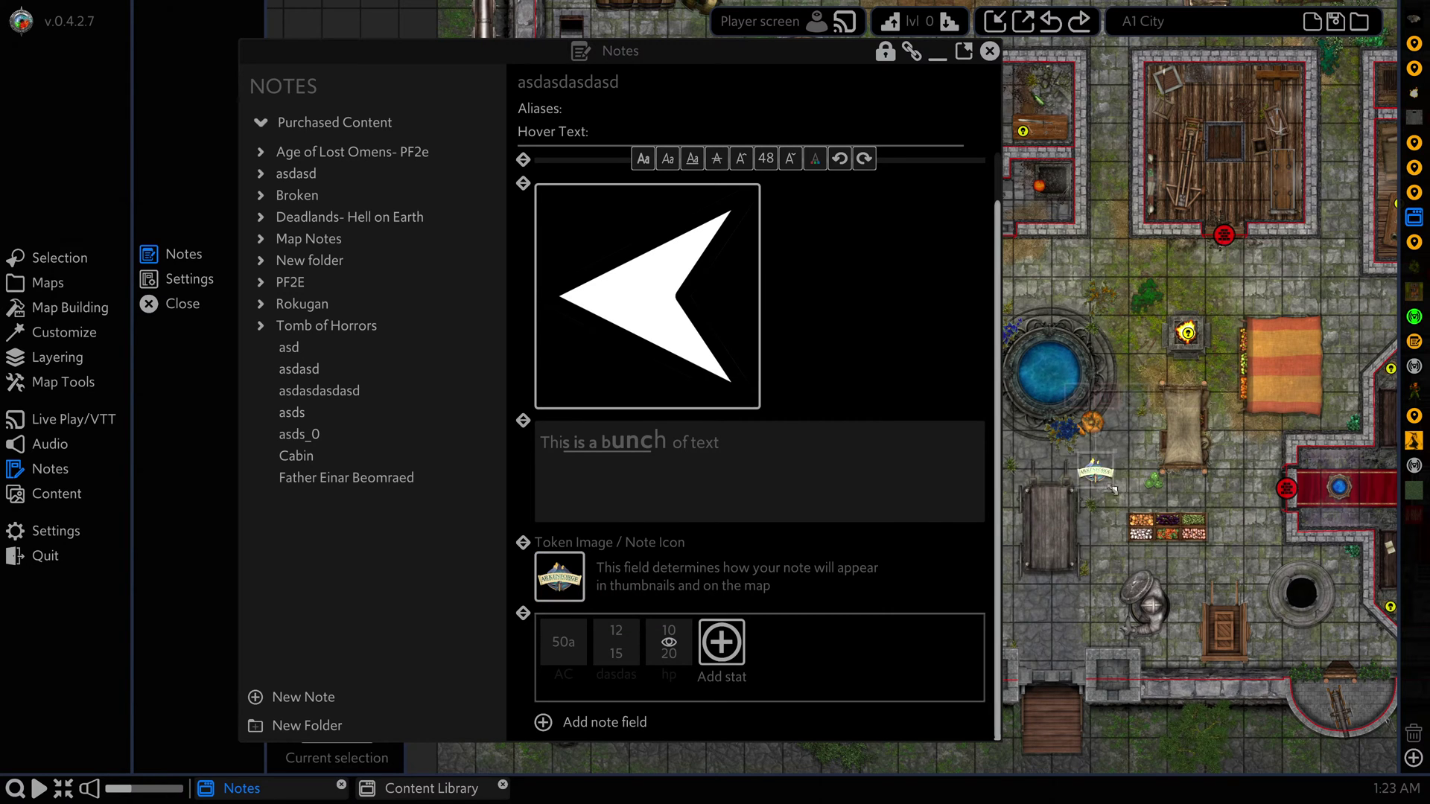
click(671, 645)
scroll(1126, 555, up, 3)
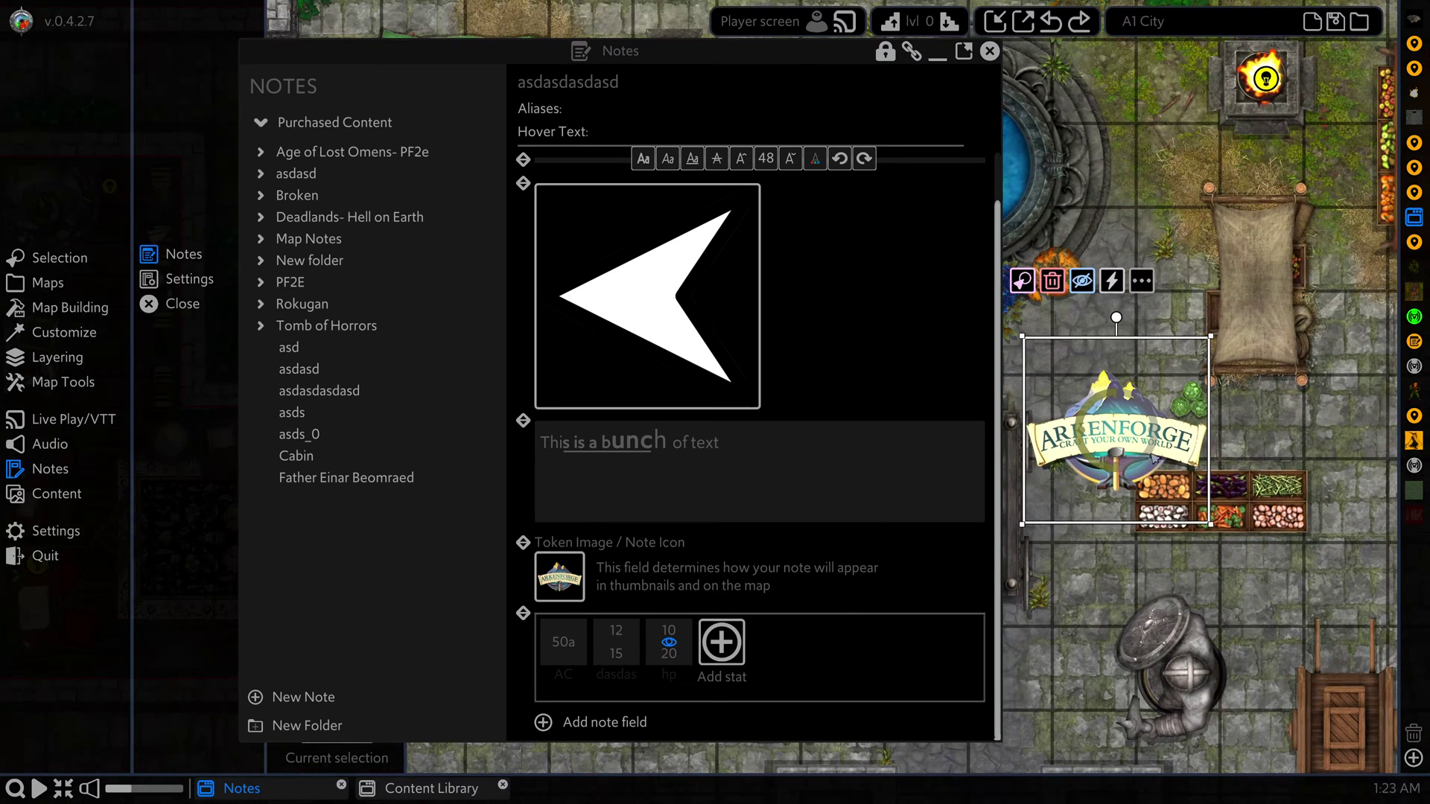
Change the hp stat's current value first to 15 and finally to 2.
click(668, 631)
text(15)
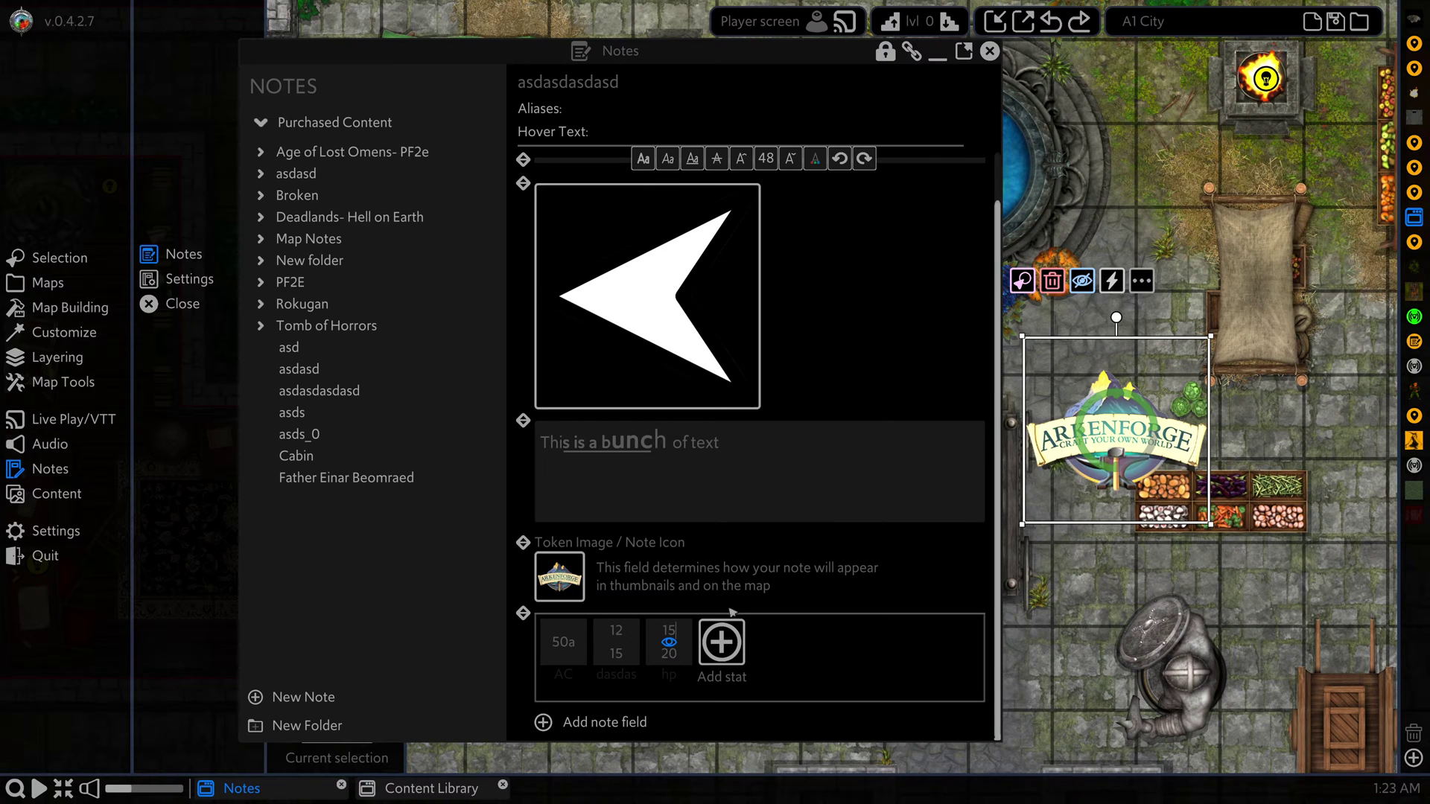
click(689, 624)
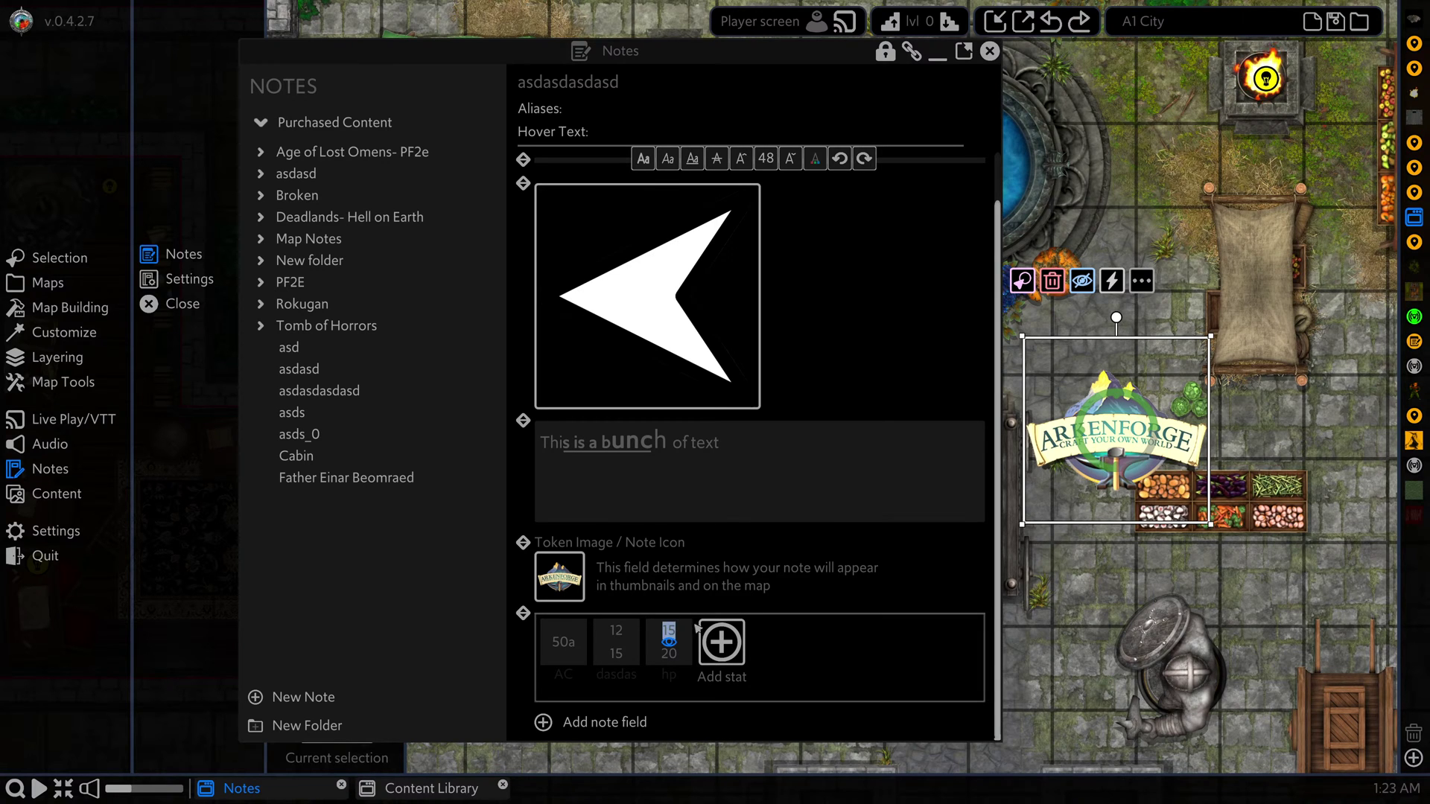
text(2)
Add a min/max stat named asdad to the stat block and set both of its values to 5.
click(727, 643)
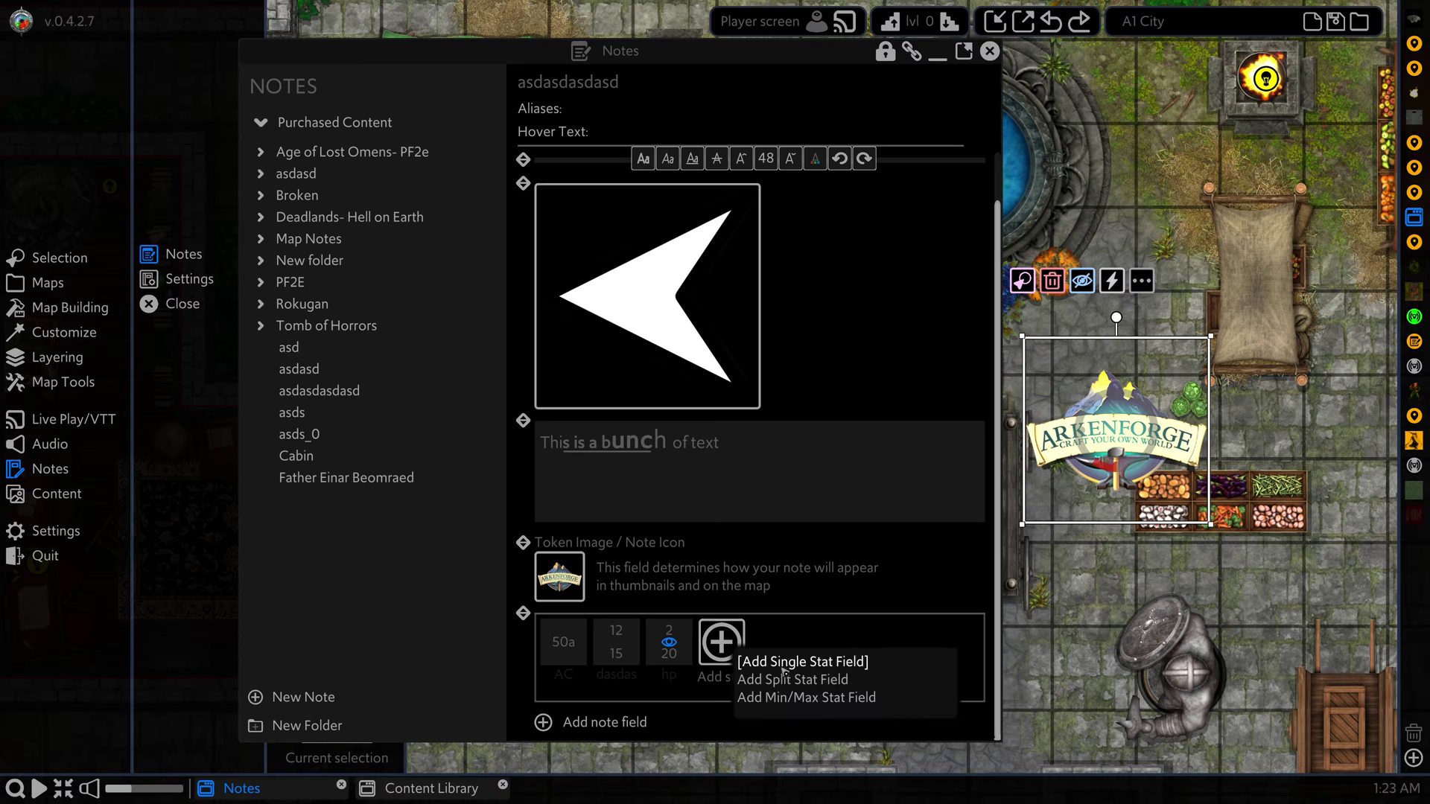
click(785, 699)
text(asdad)
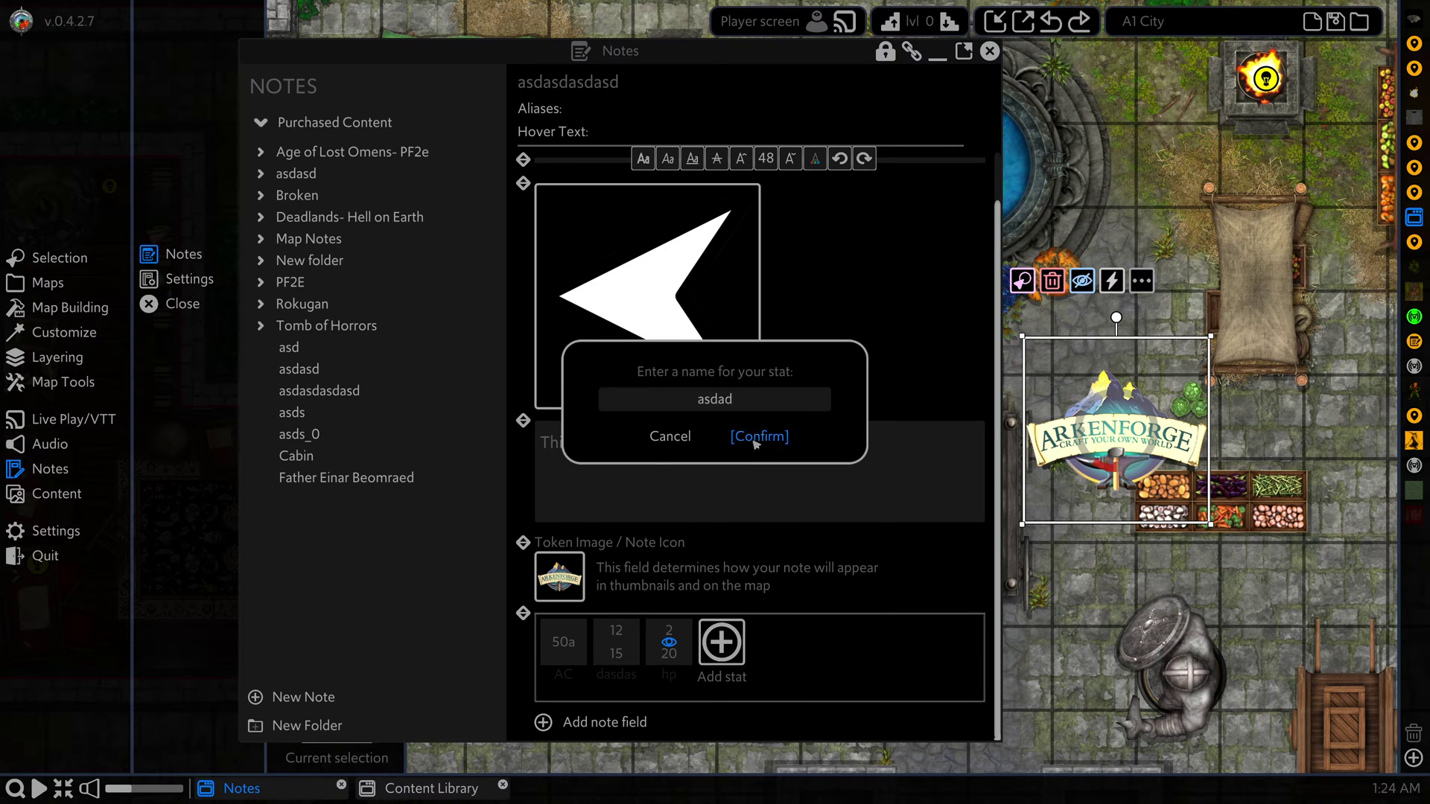
click(756, 440)
click(722, 653)
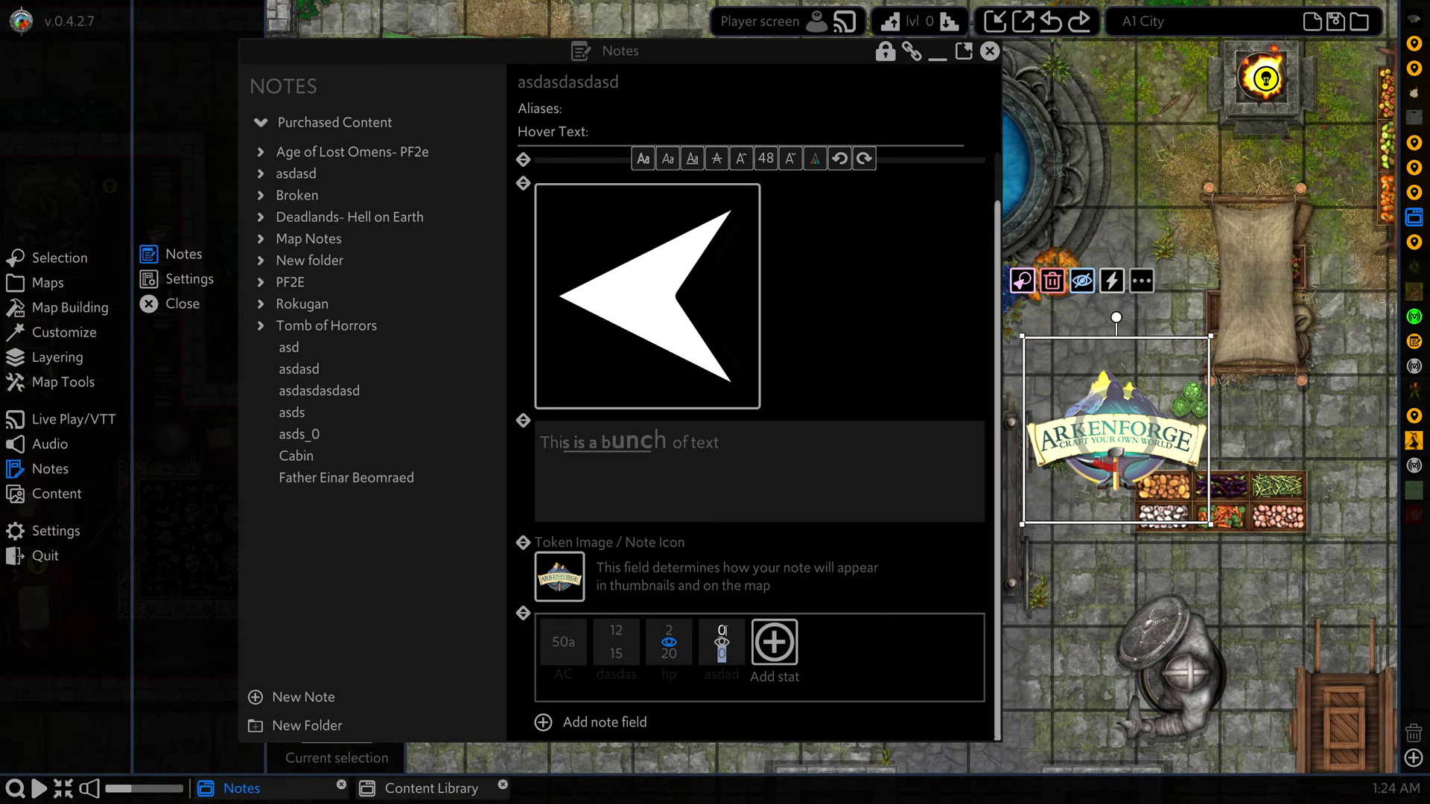
text(5)
key(Tab)
text(5)
Switch the stat shown on the token from hp to asdad and back to hp.
click(723, 642)
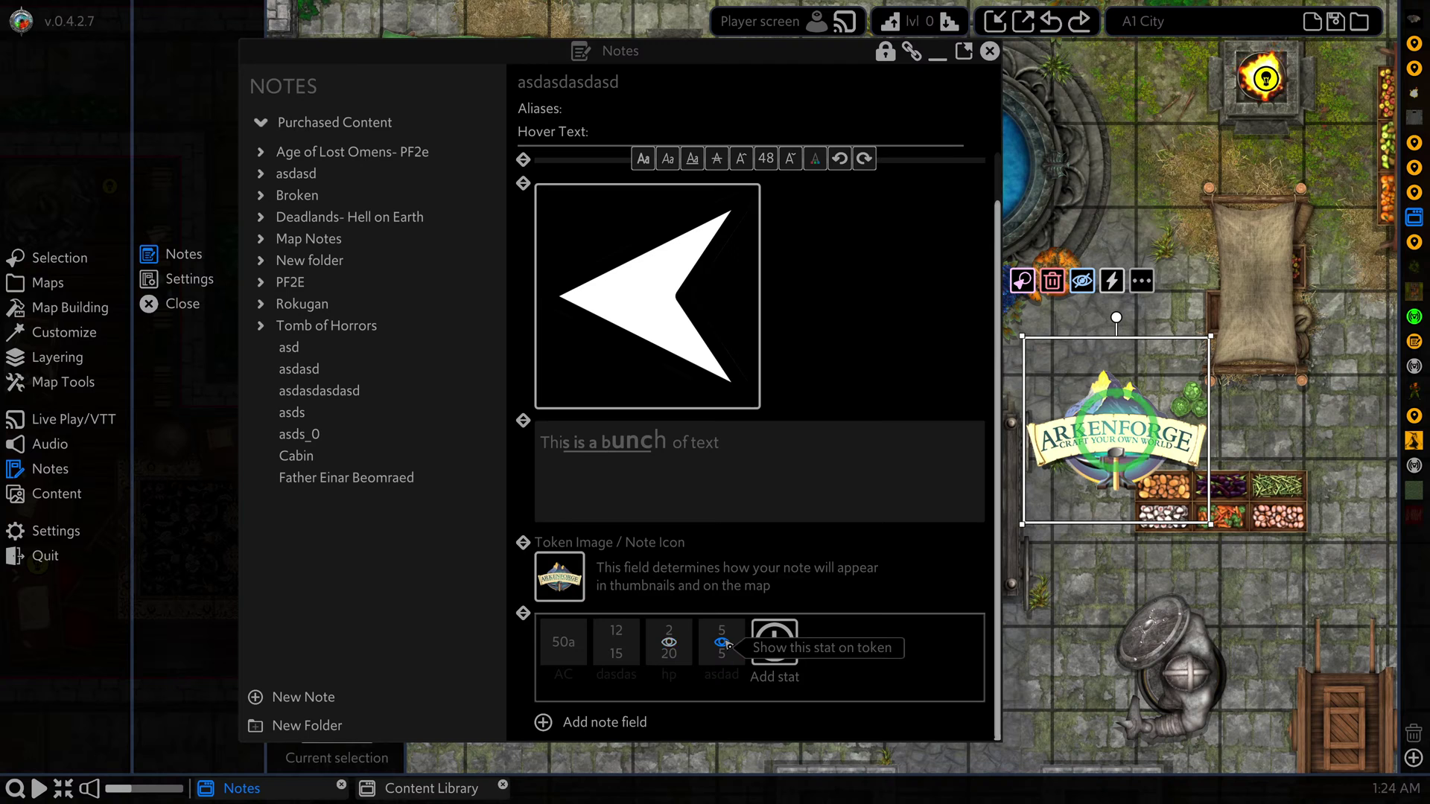
click(723, 642)
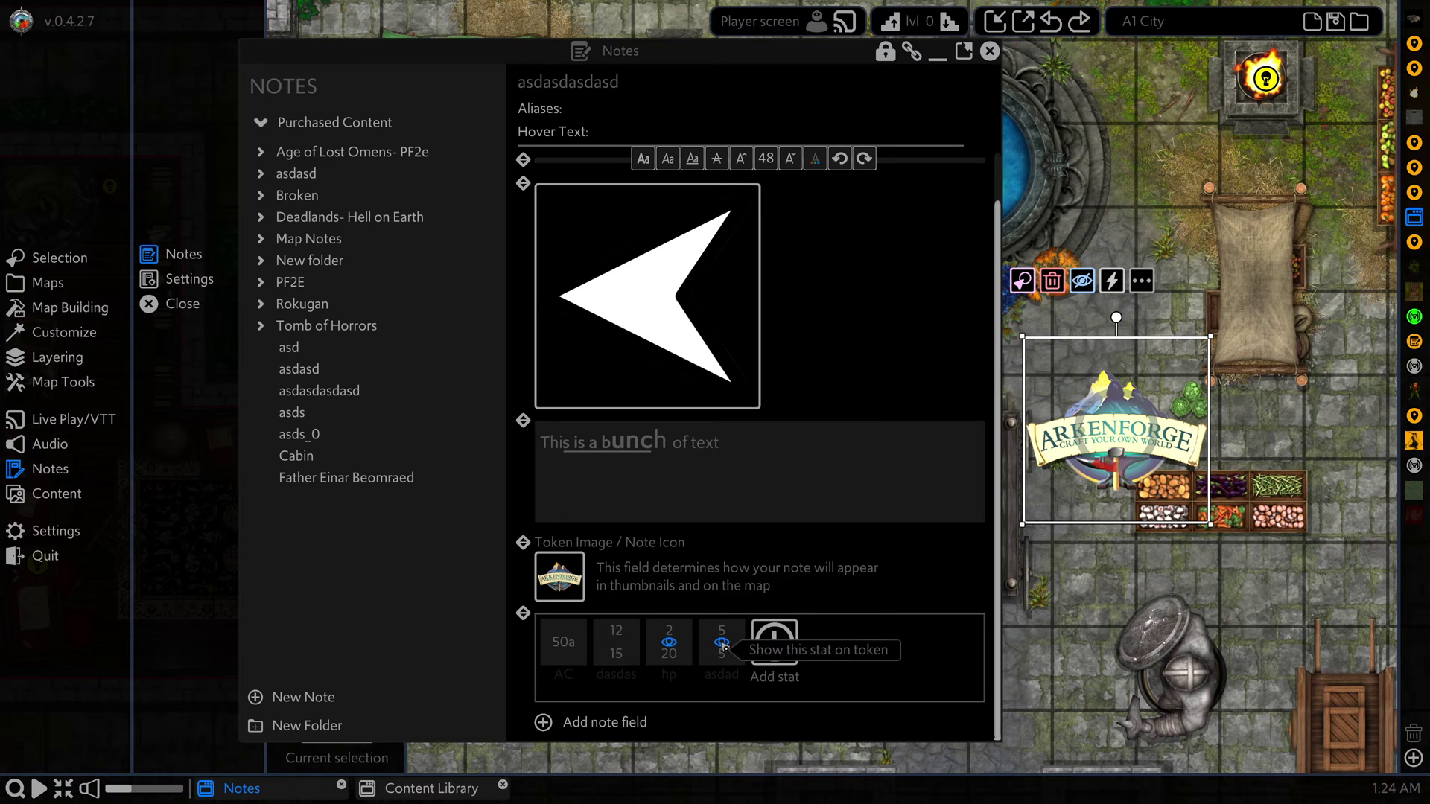
click(723, 642)
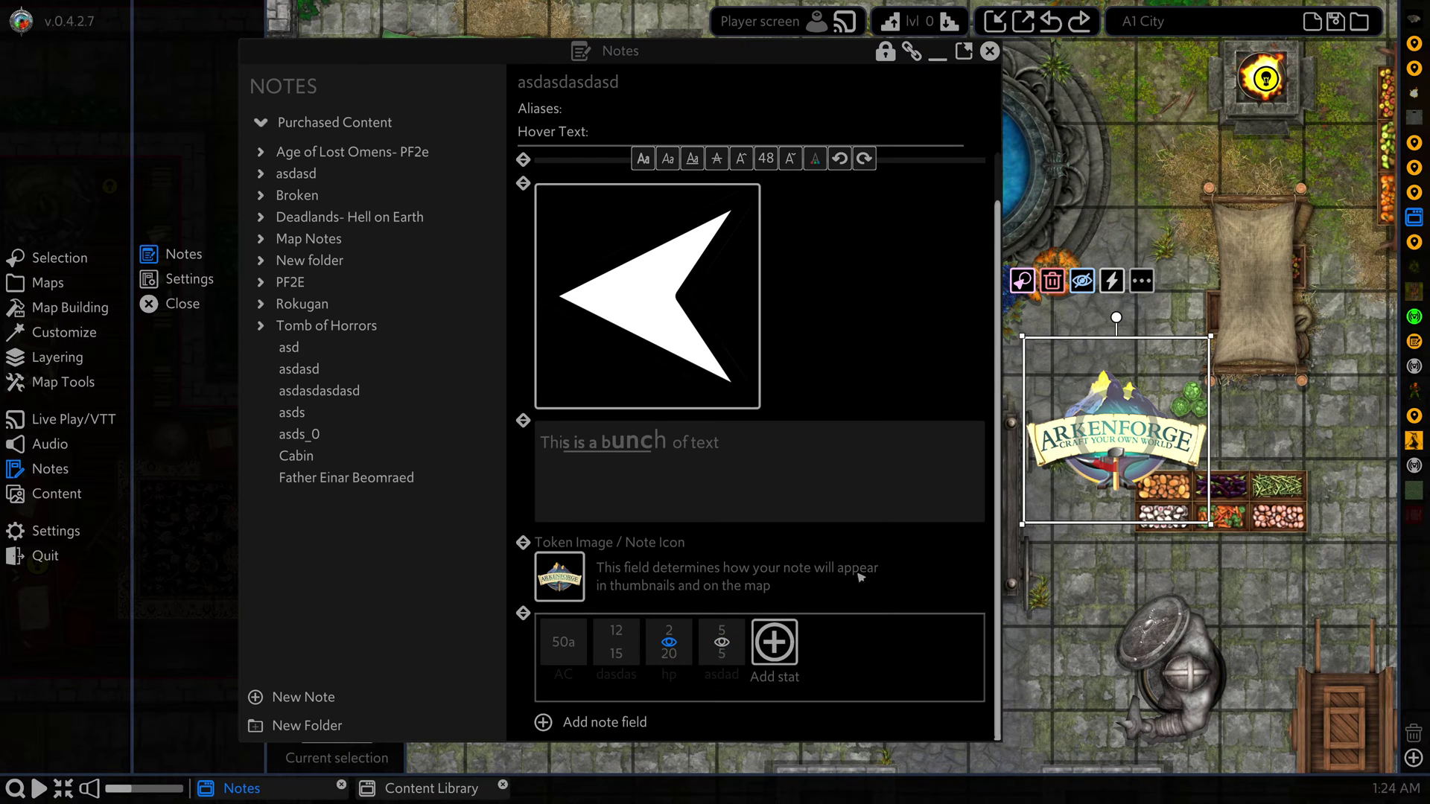
Add a Size field to the note and set the object size to 2 squares.
click(605, 723)
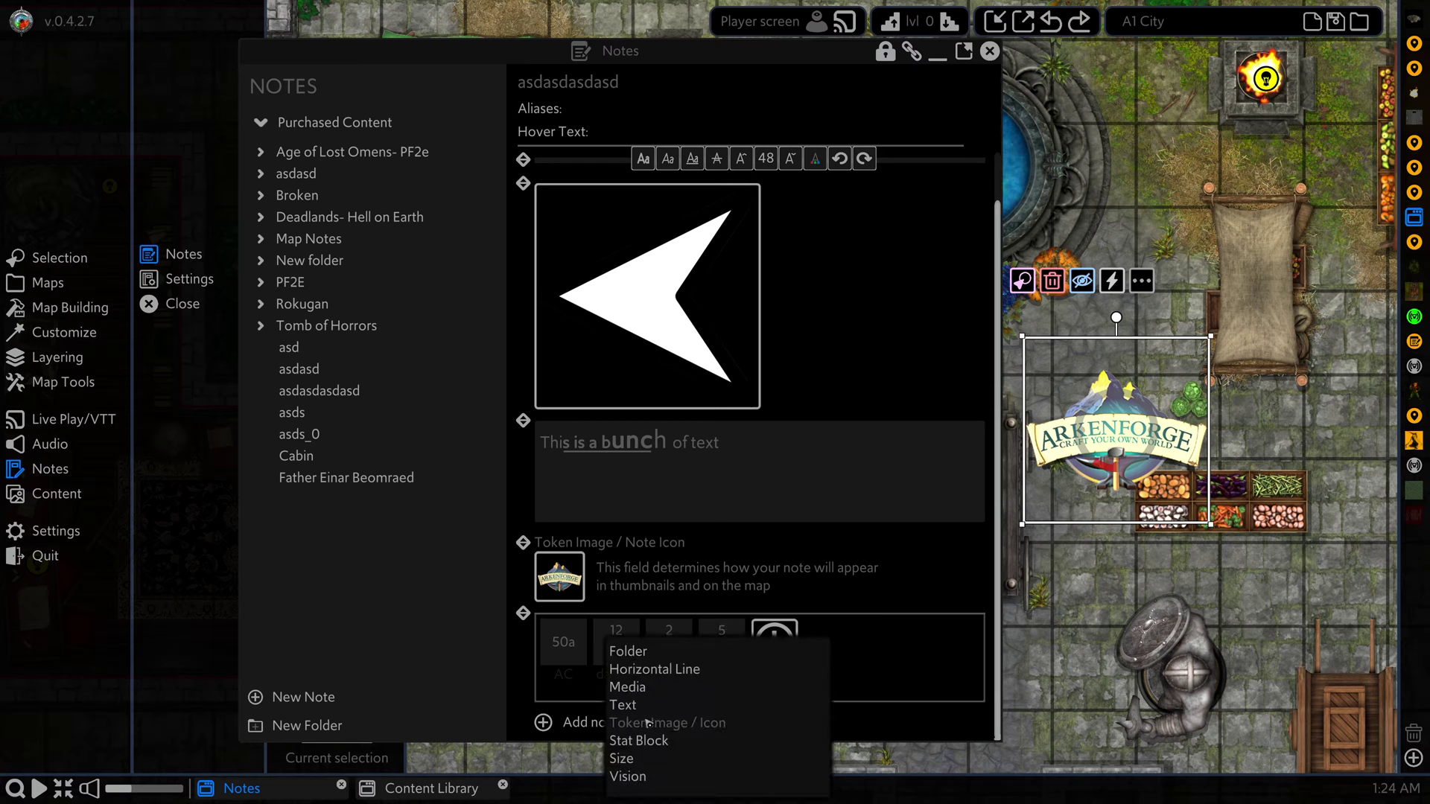
click(634, 759)
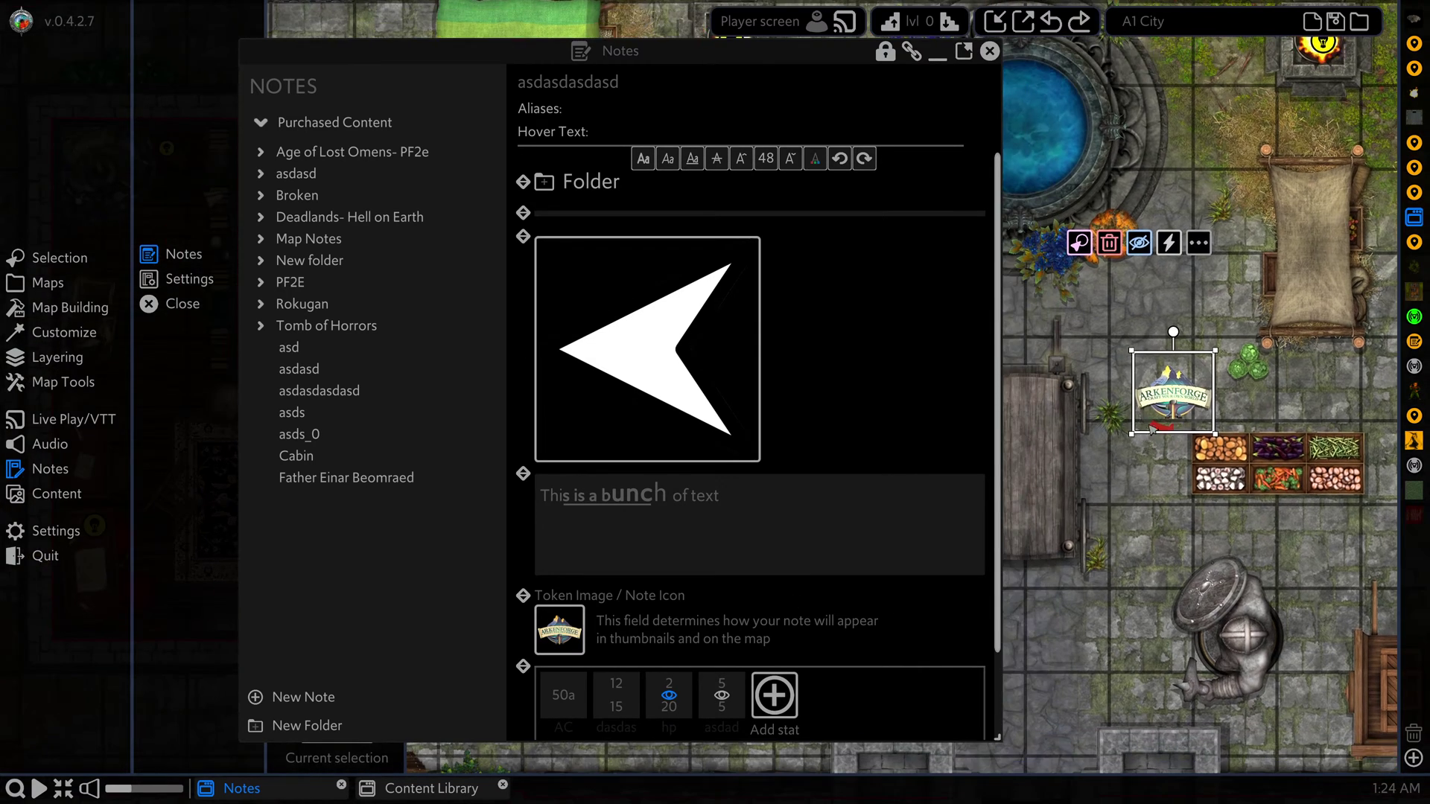
click(1143, 391)
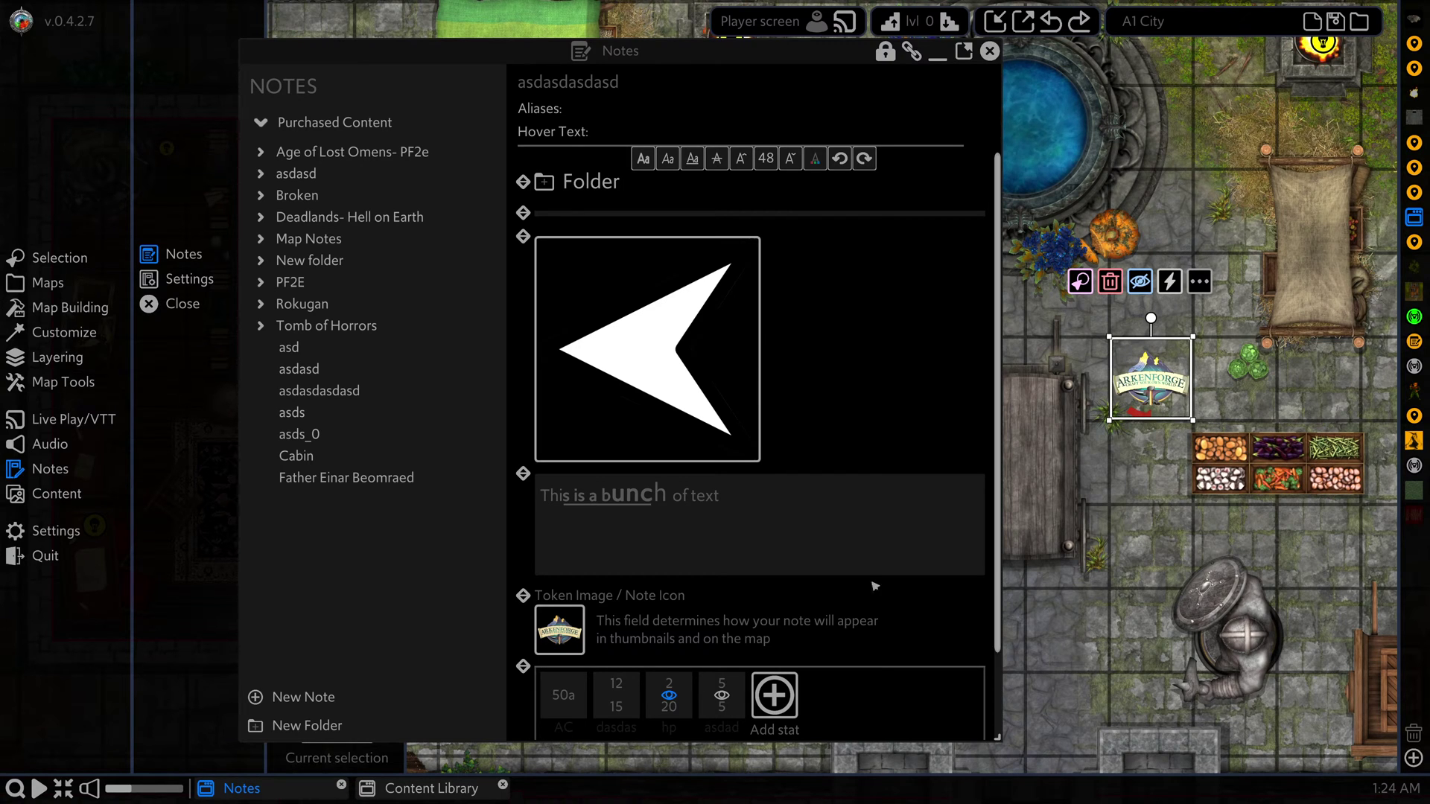
scroll(849, 599, down, 2)
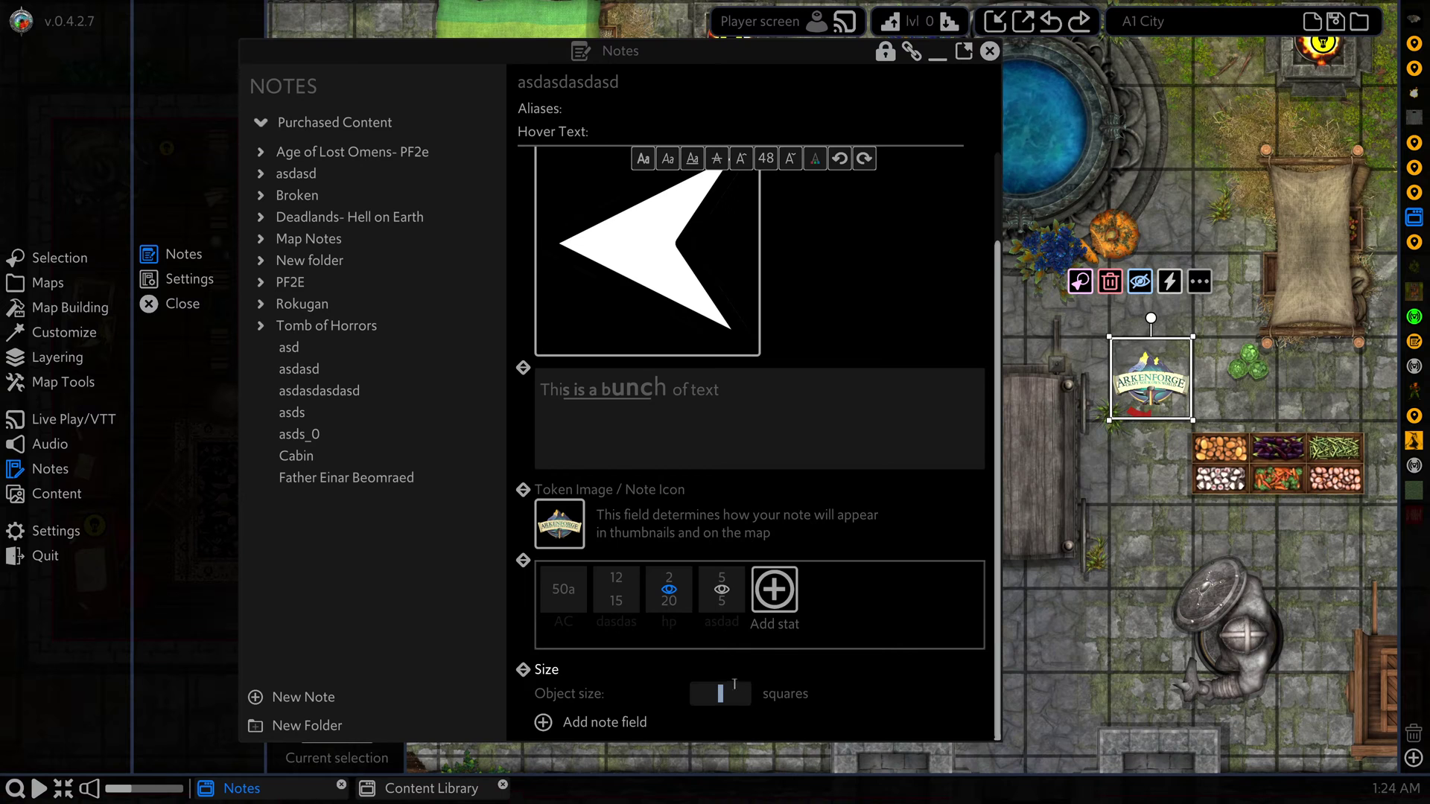
text(2)
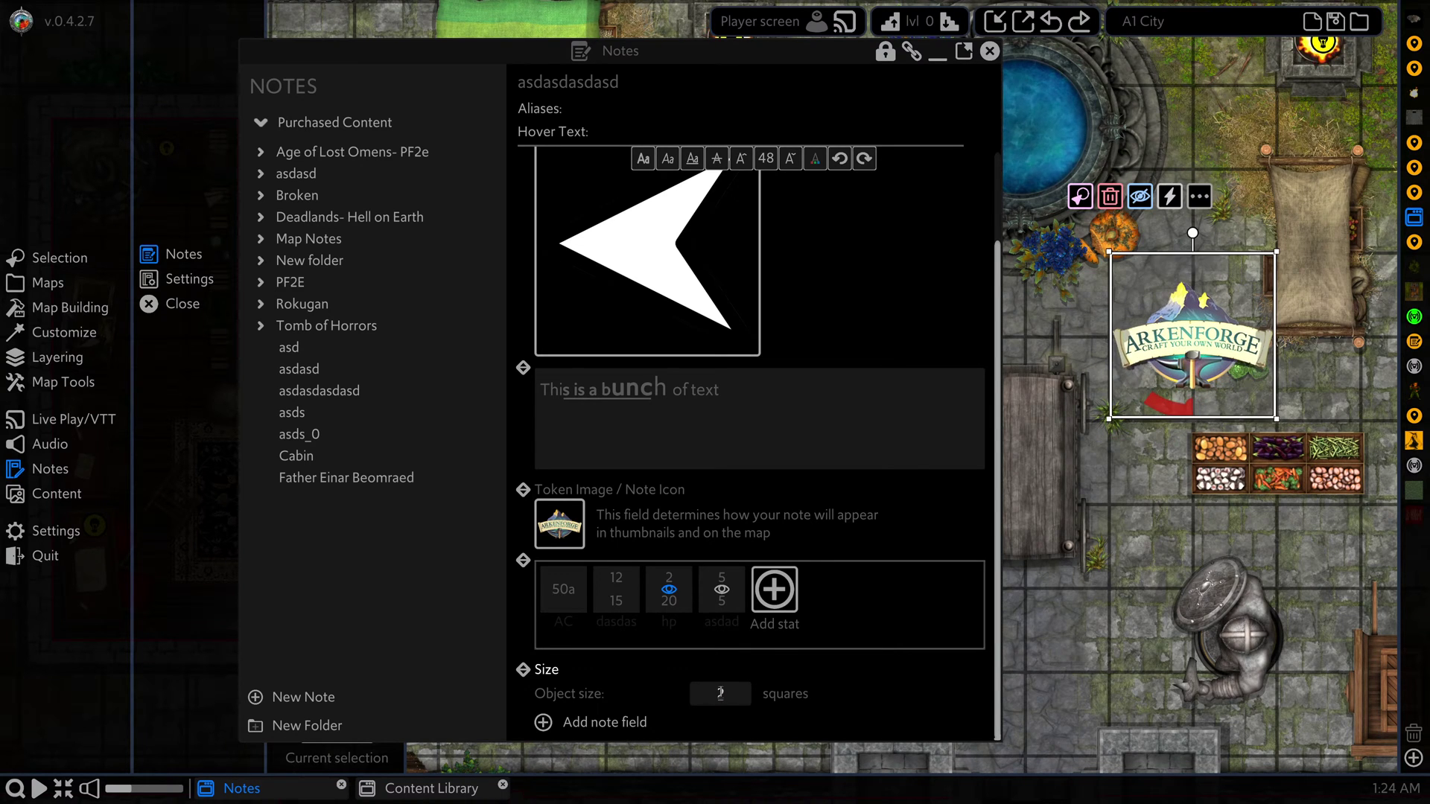
Change the note's object size to 1, to 0.5 and back to 1 square, and reposition its token slightly on the map.
key(BackSpace)
text(1)
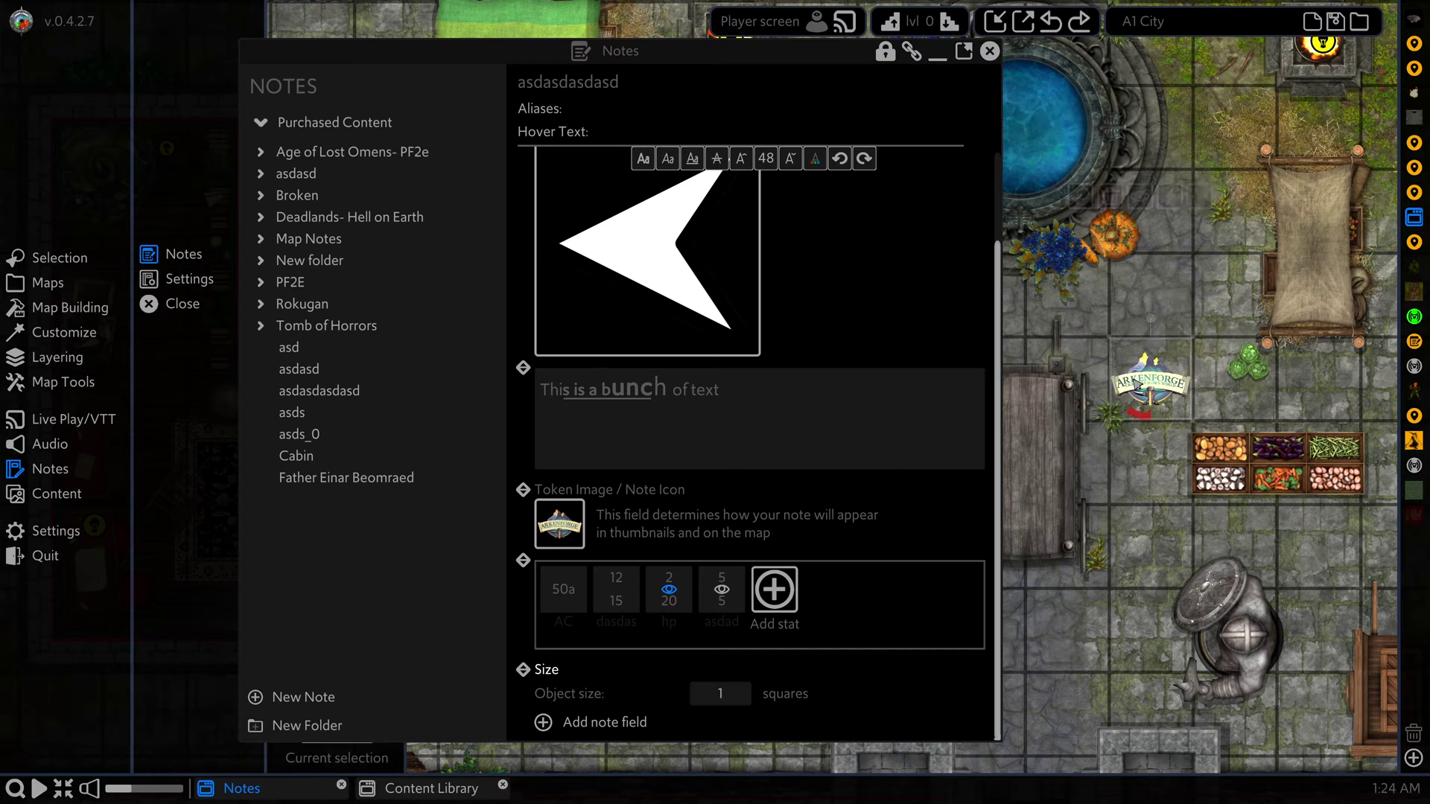
text(0.5)
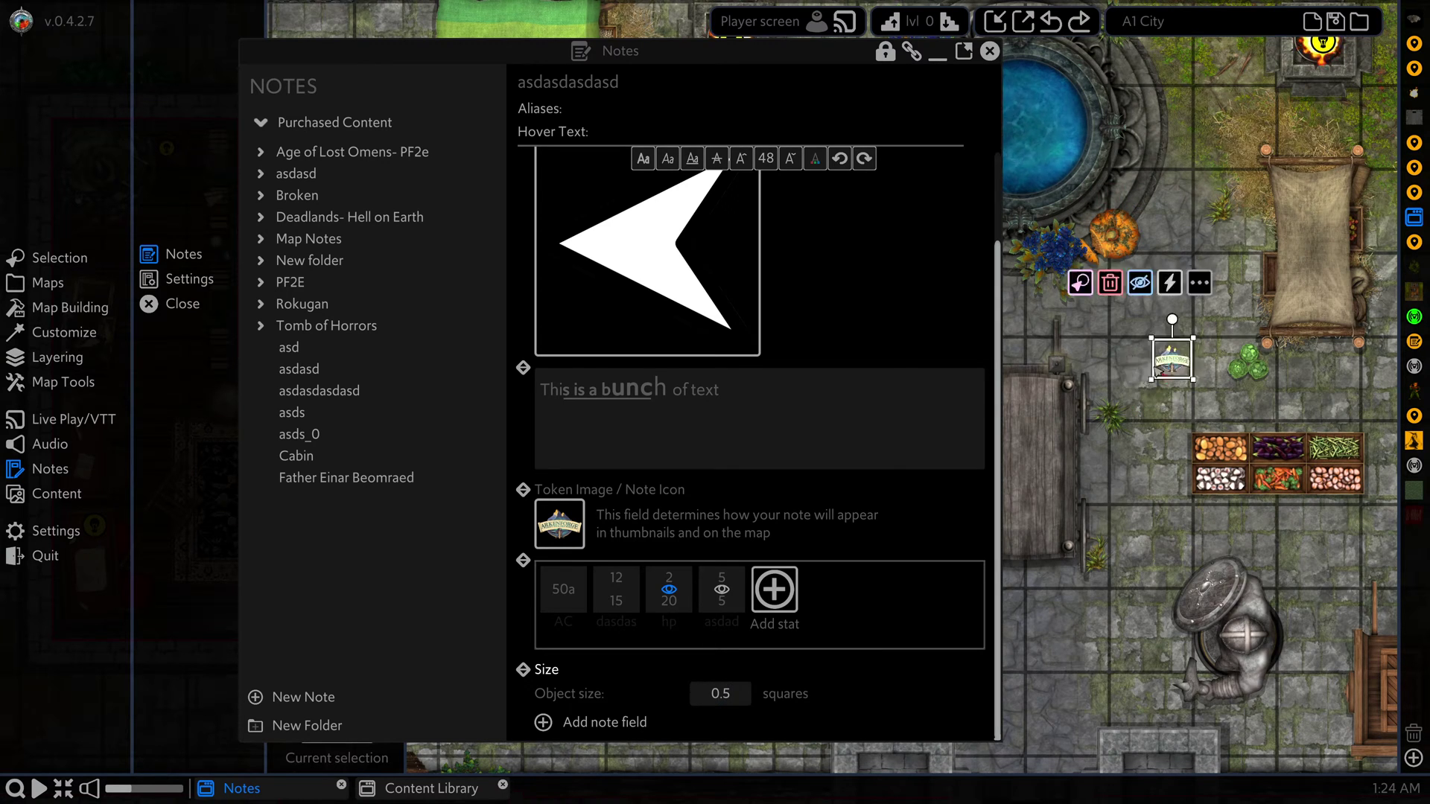
double_click(747, 695)
text(1)
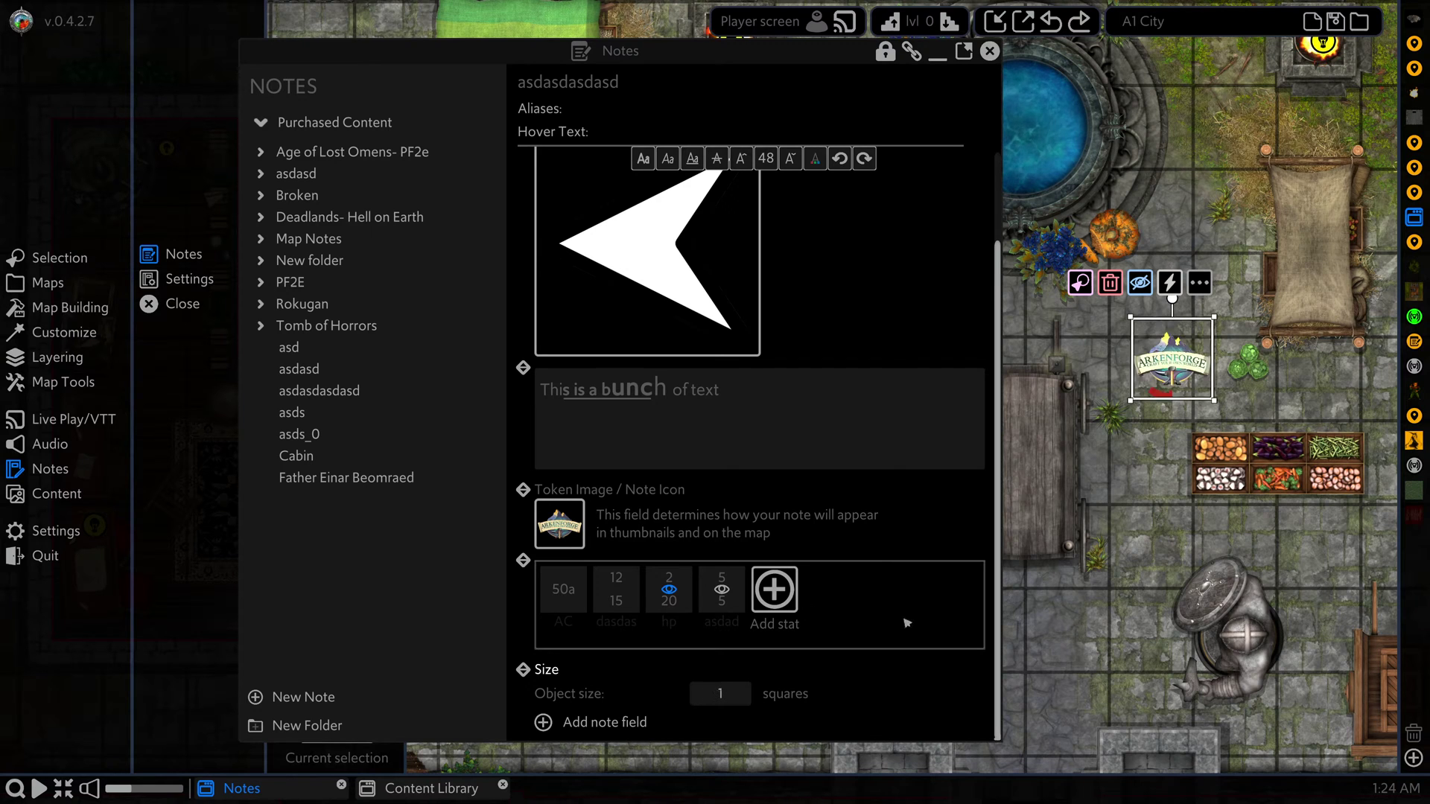
drag(1185, 361, 1159, 380)
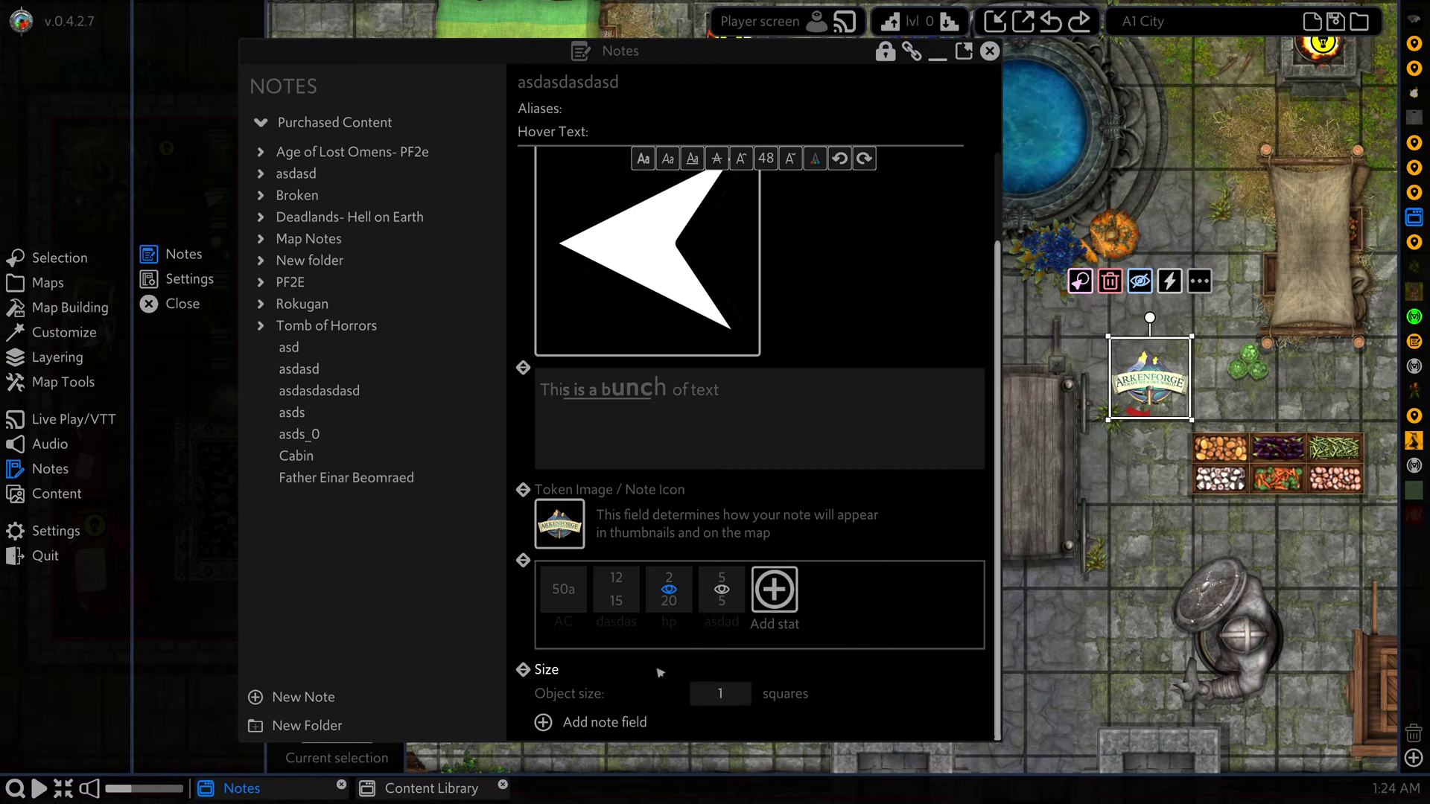
Add a Vision field to the note and turn on its Vision active option.
click(630, 716)
click(642, 776)
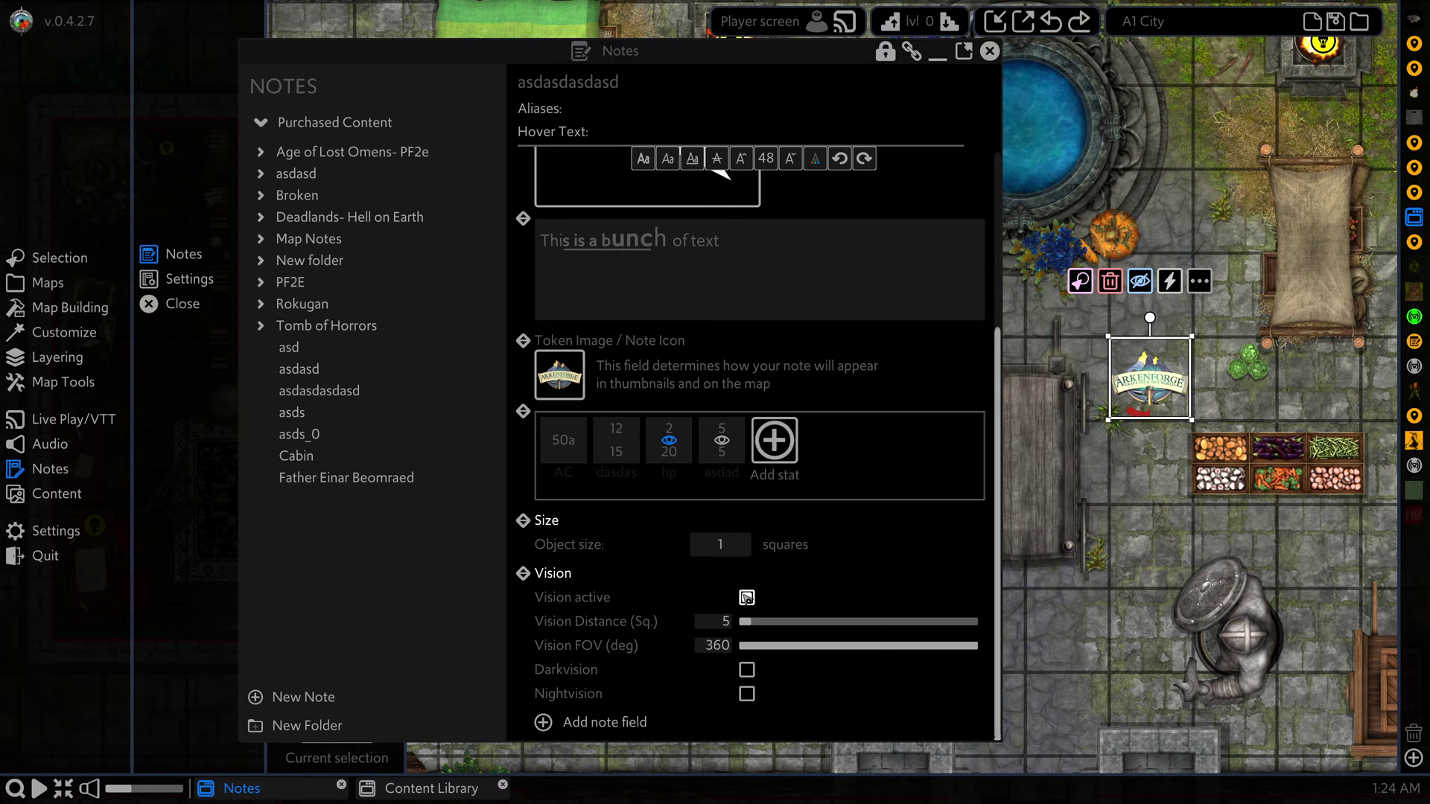
click(746, 598)
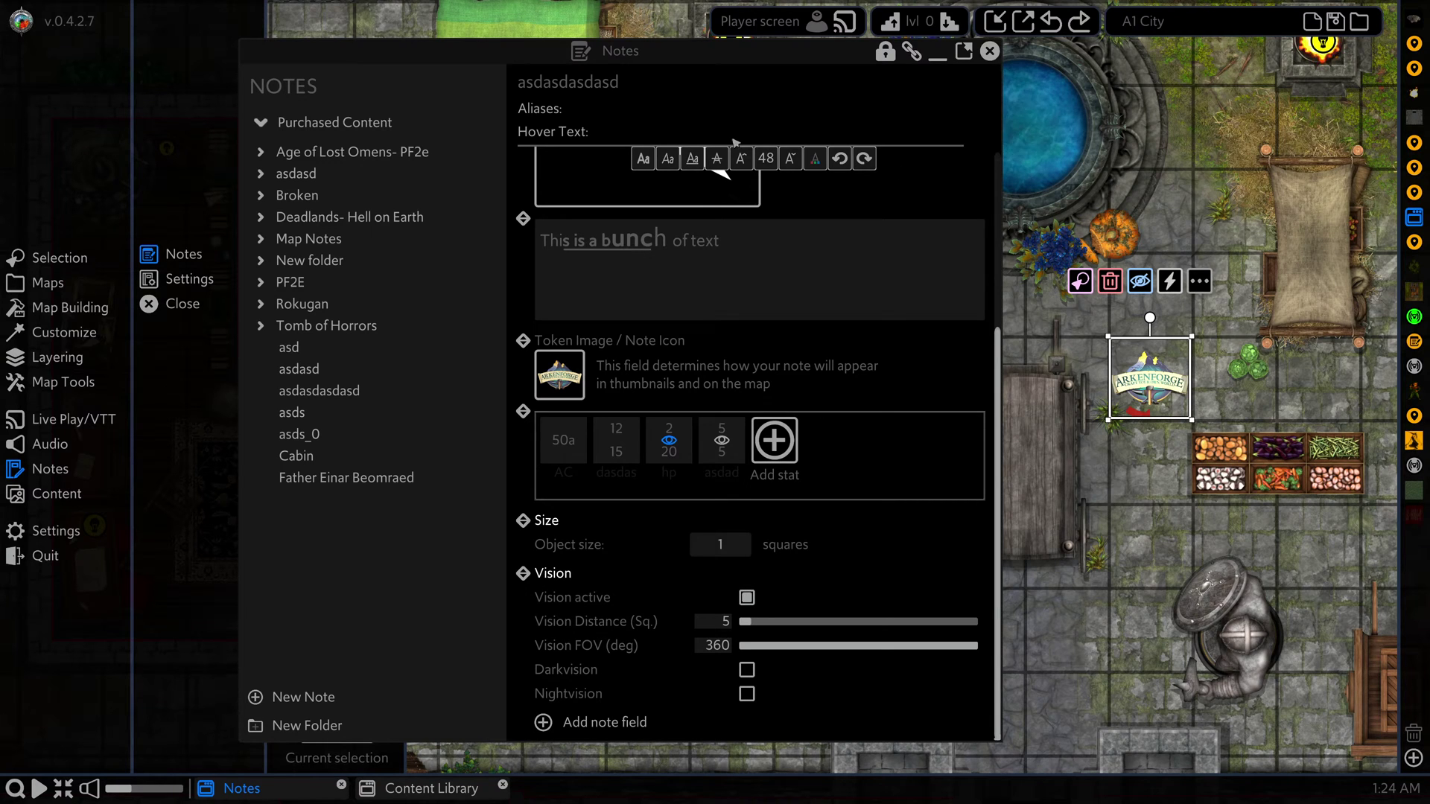
Shift the Notes window away from the token and reorder the Size field above the Token Image / Note Icon field.
drag(705, 60, 607, 53)
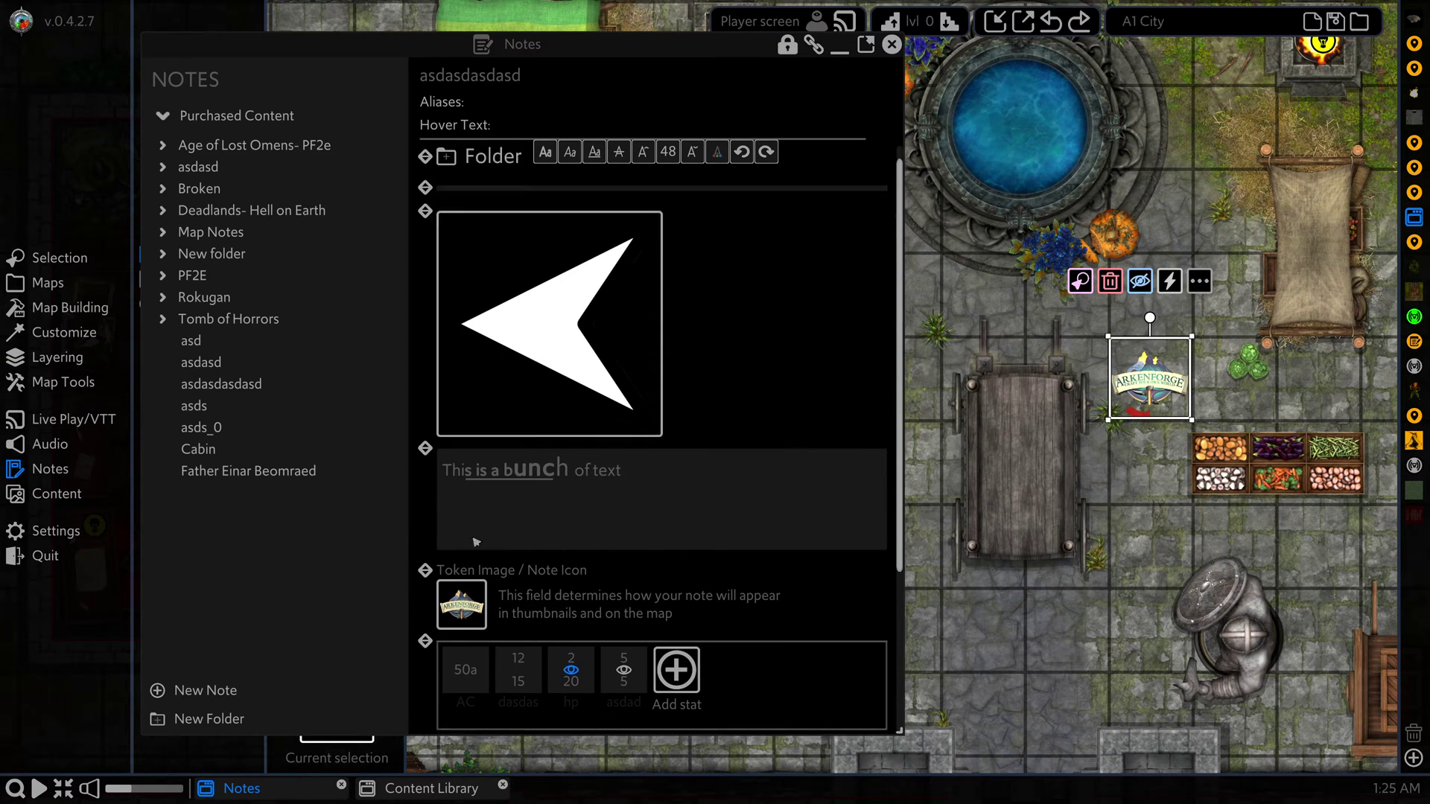
drag(477, 540, 524, 341)
scroll(516, 585, down, 2)
scroll(520, 590, down, 2)
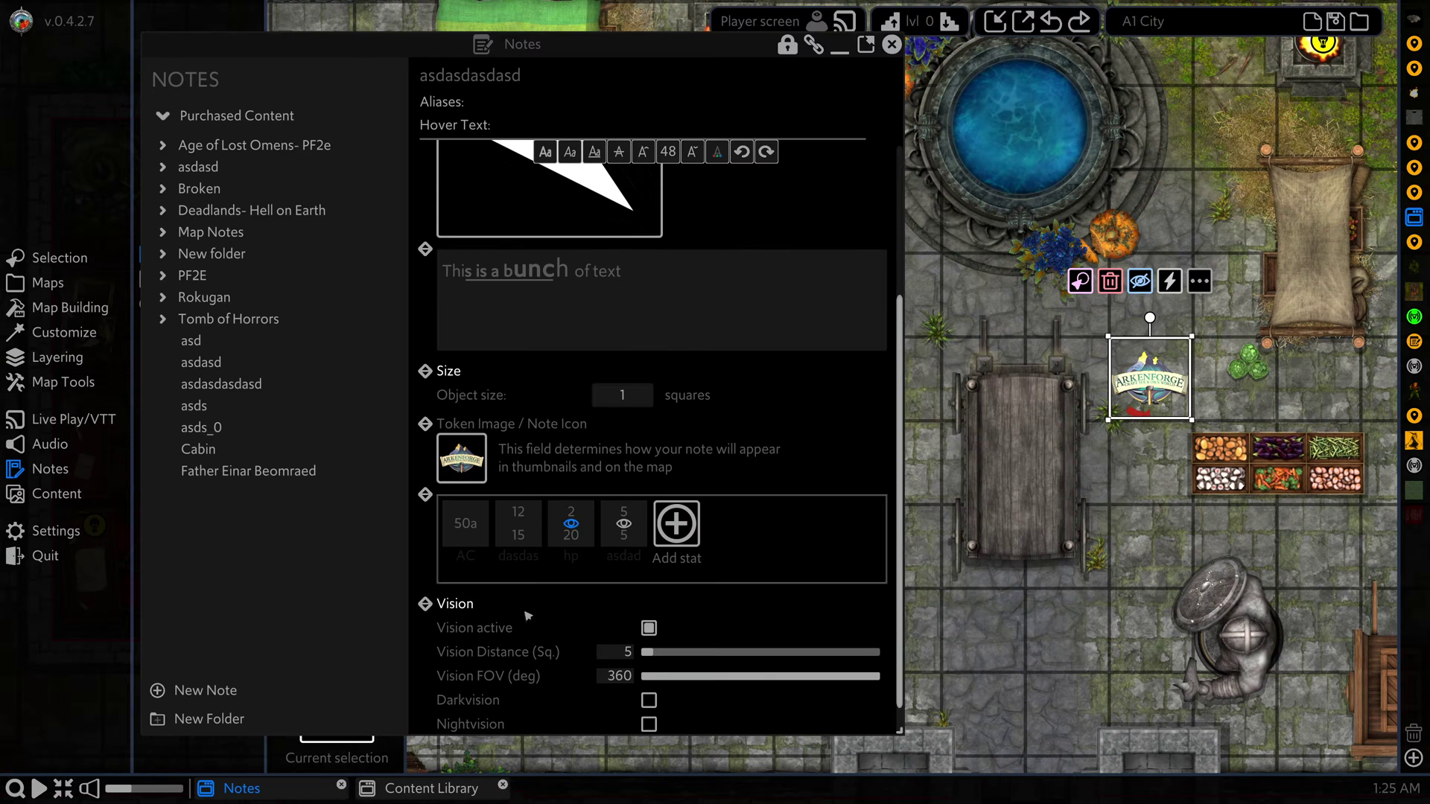
Remove the stat block field from the note, and try undoing and redoing the changes, ending on redo.
right_click(425, 495)
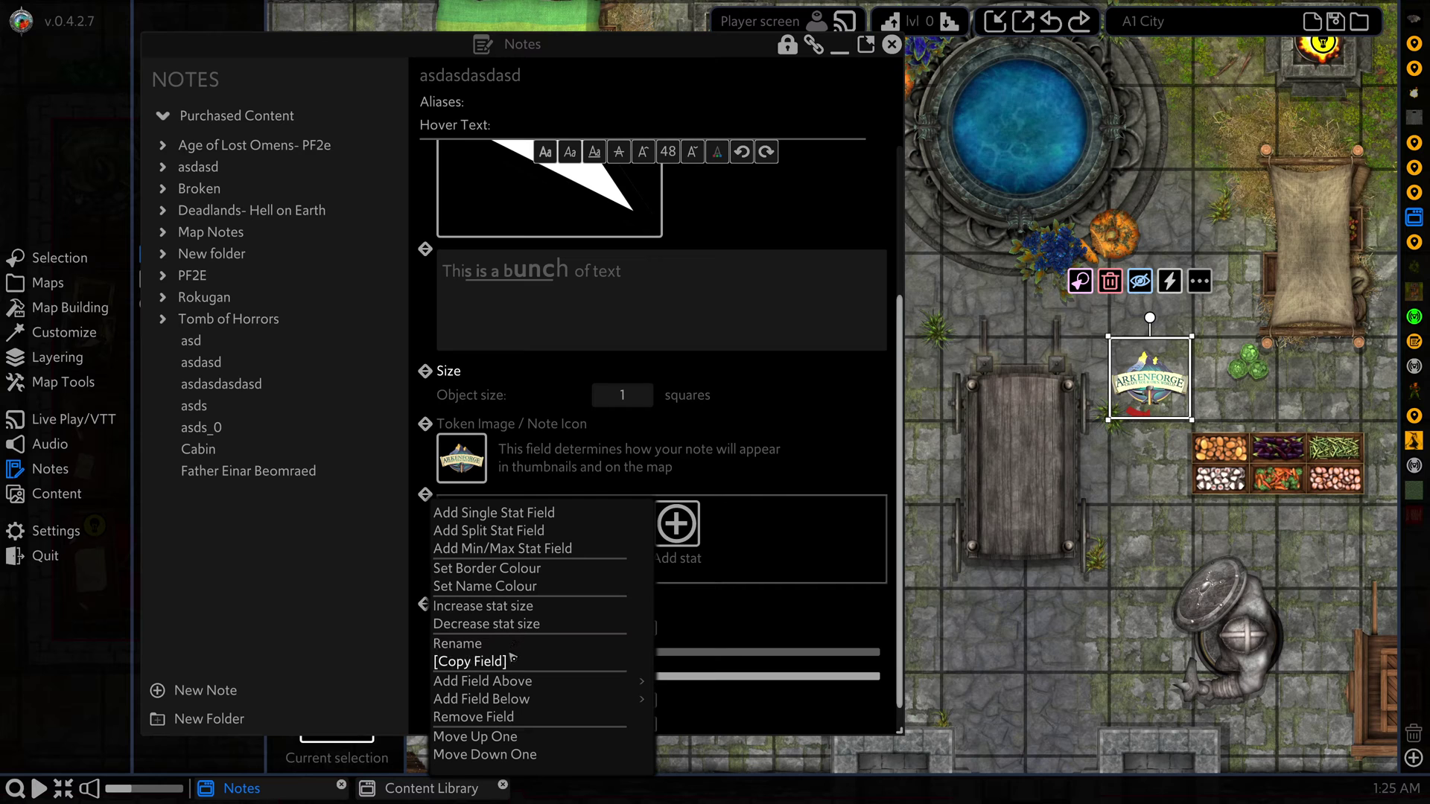
click(495, 718)
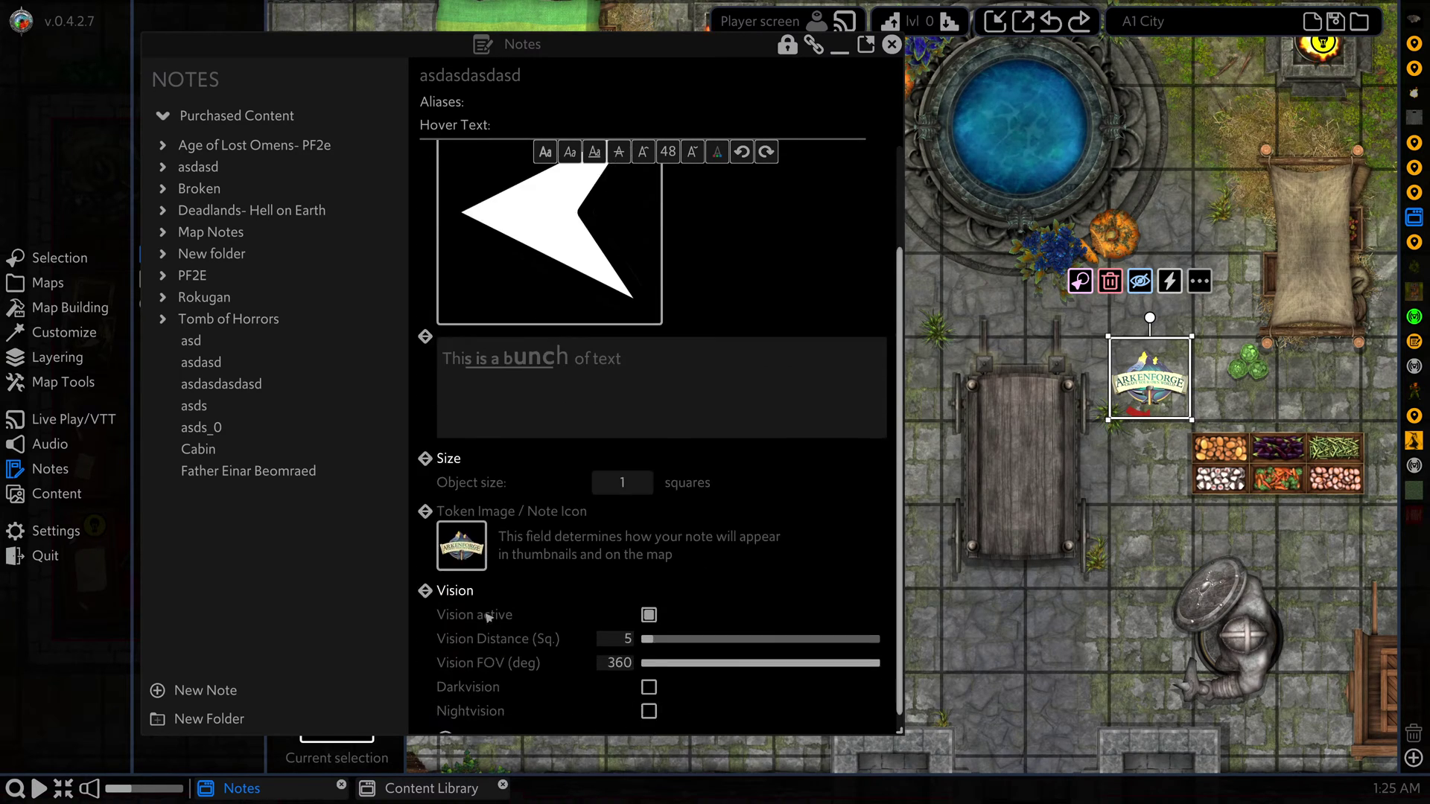
click(742, 152)
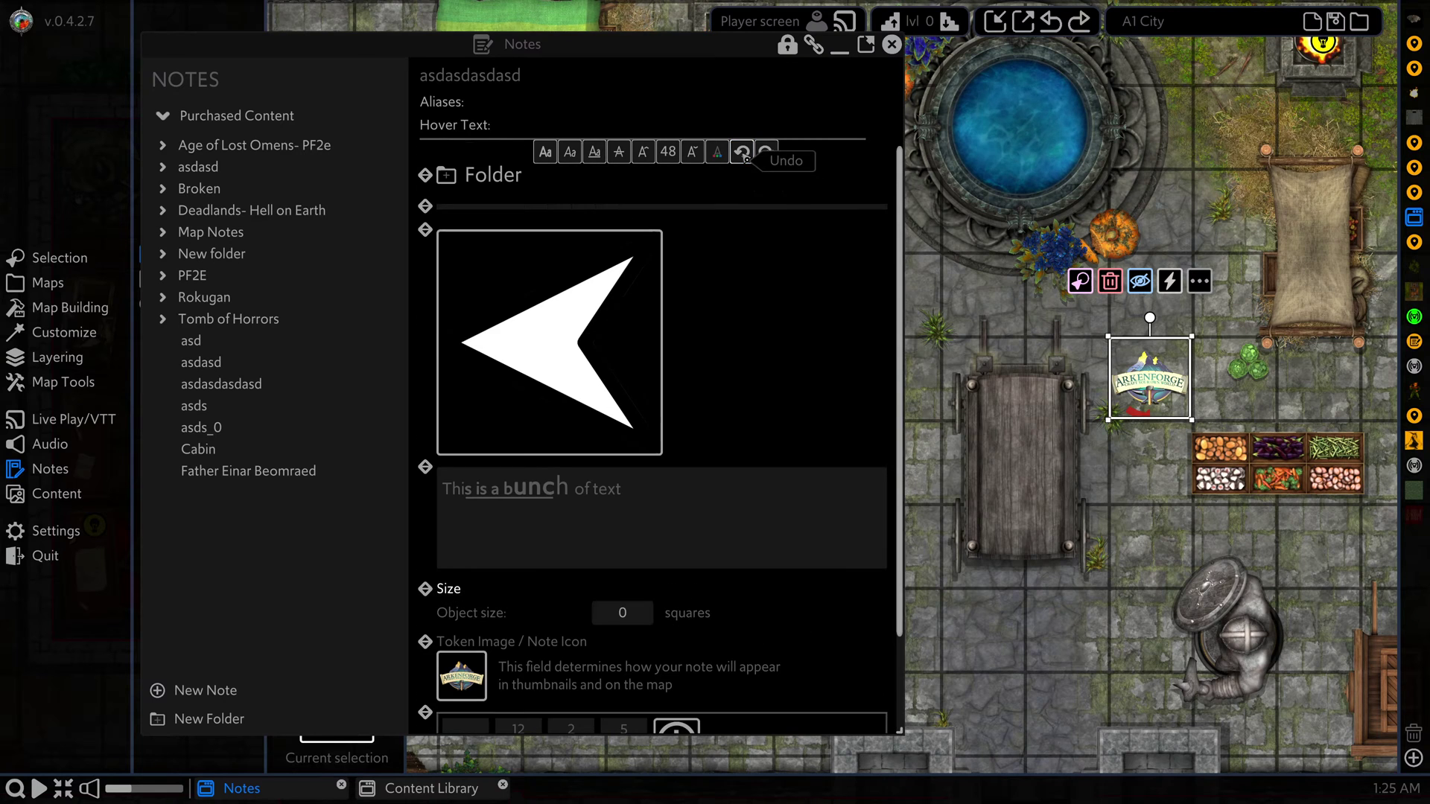
click(763, 152)
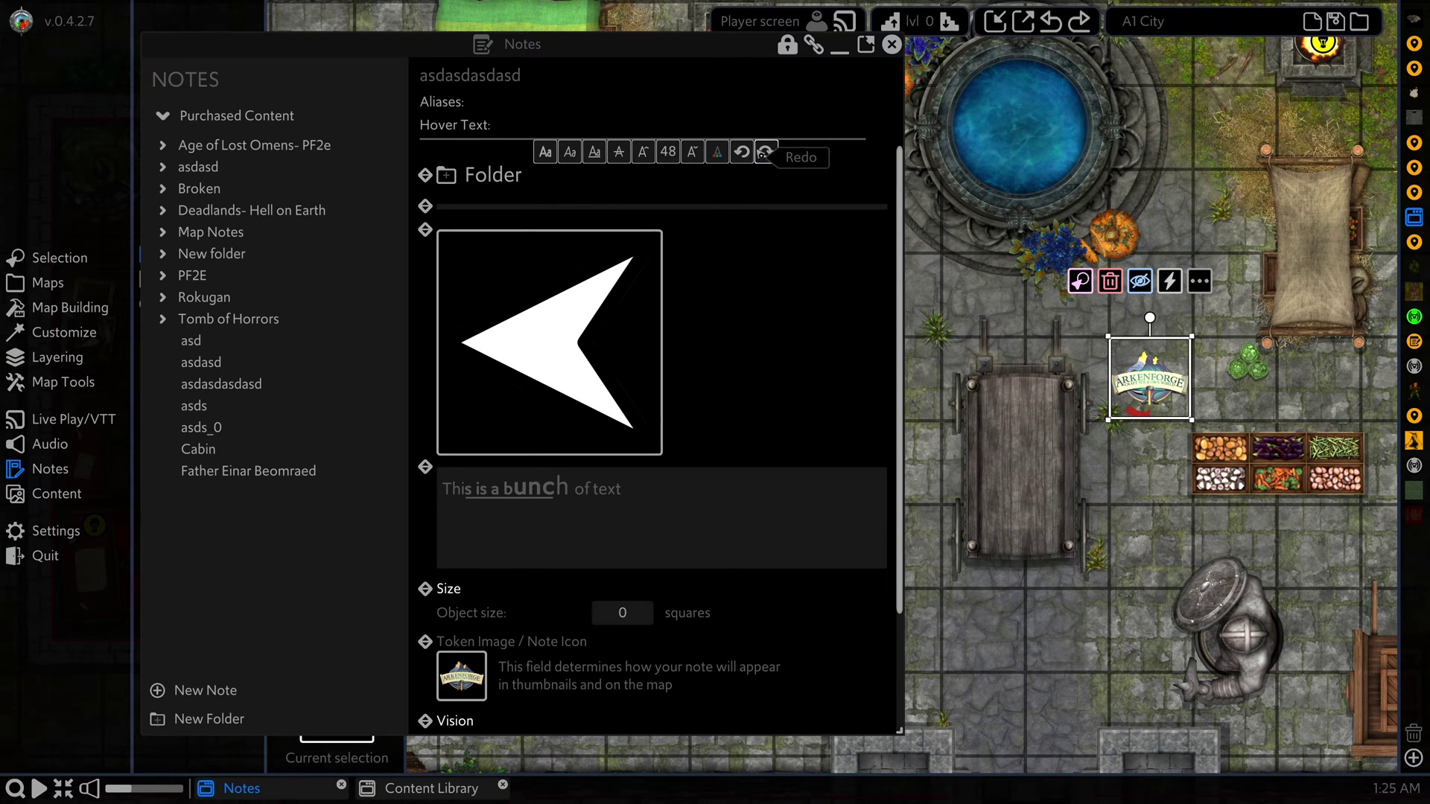
click(741, 152)
click(742, 152)
click(765, 152)
click(766, 152)
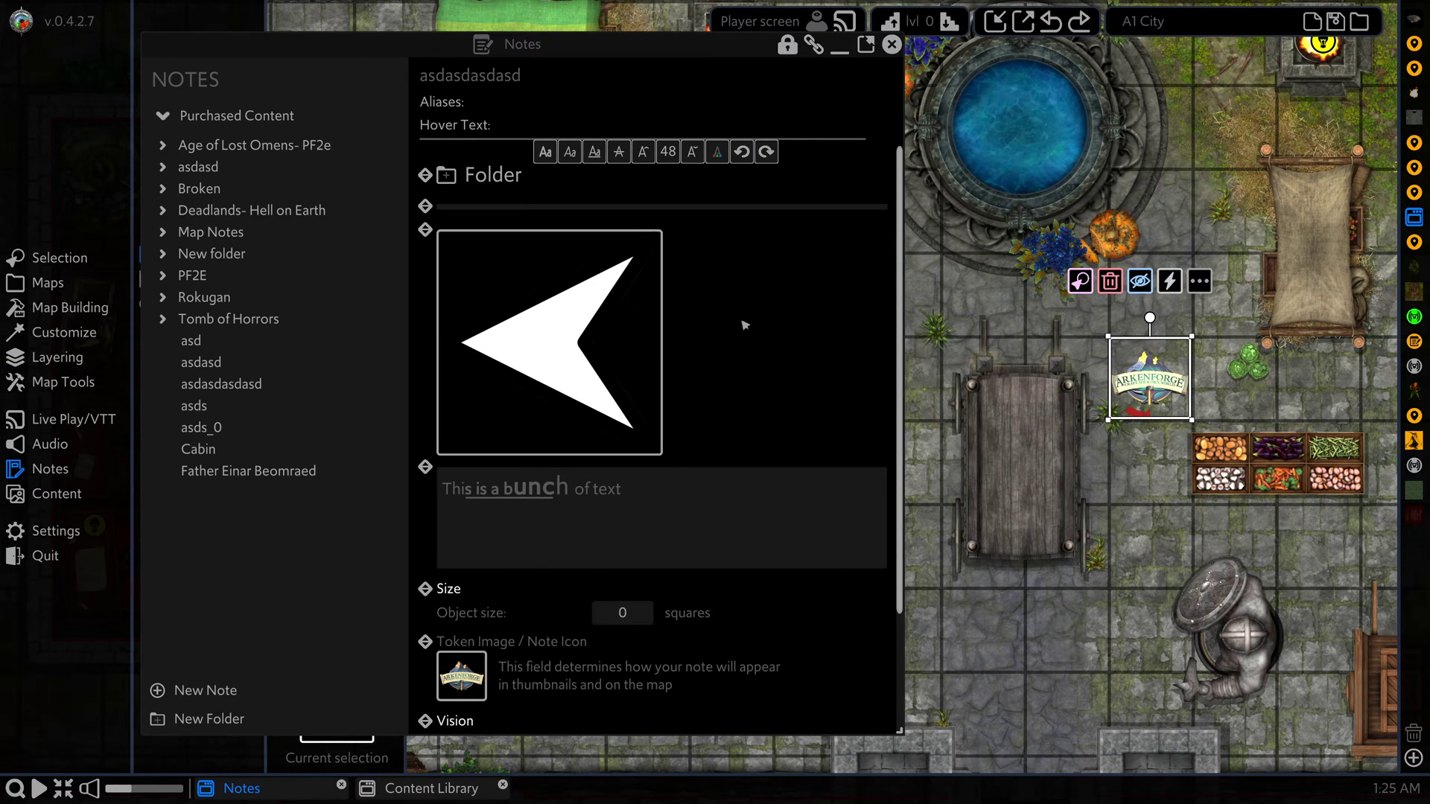
Add a new line in the note's text field and insert a link to the Cabin note there.
click(650, 518)
key(Return)
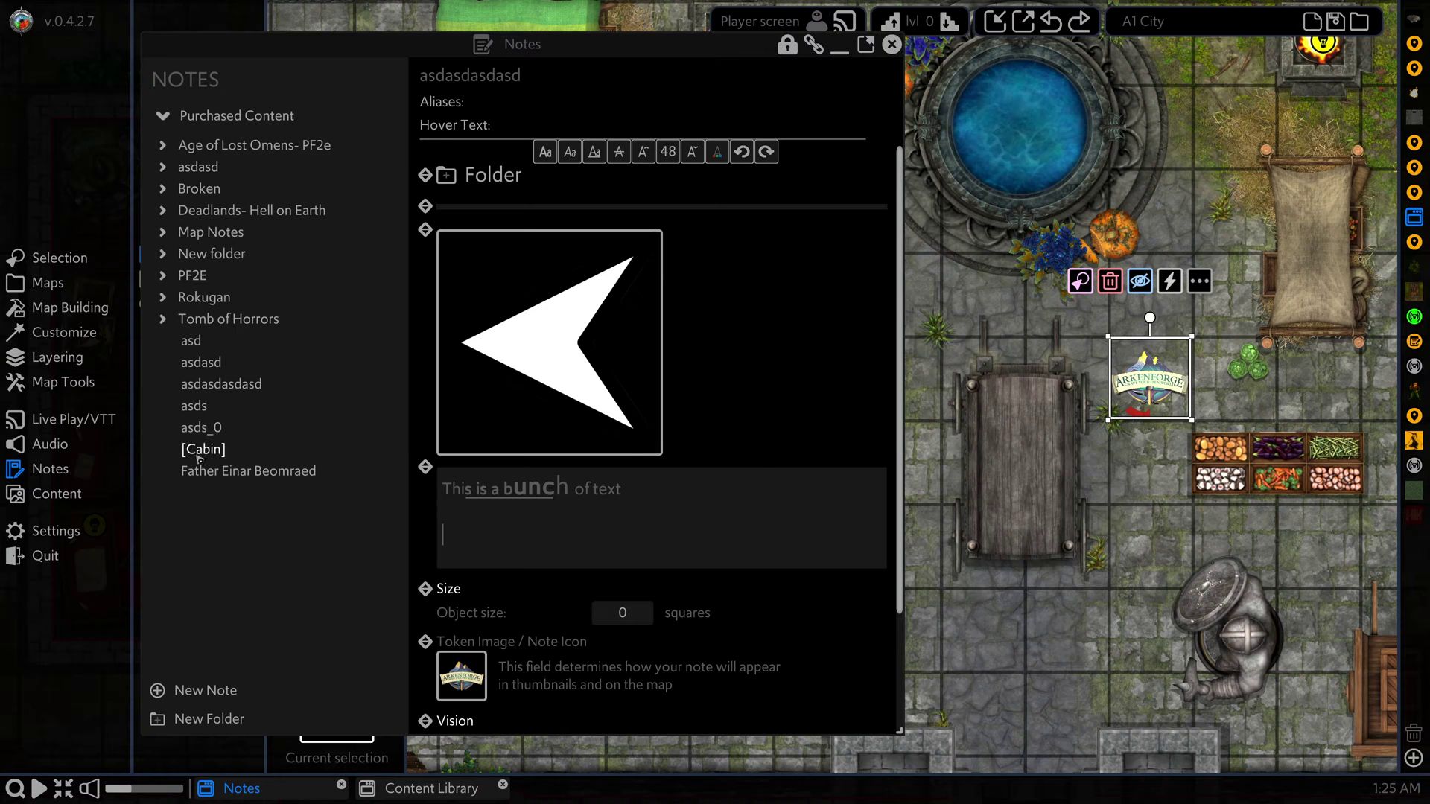
drag(194, 456, 471, 537)
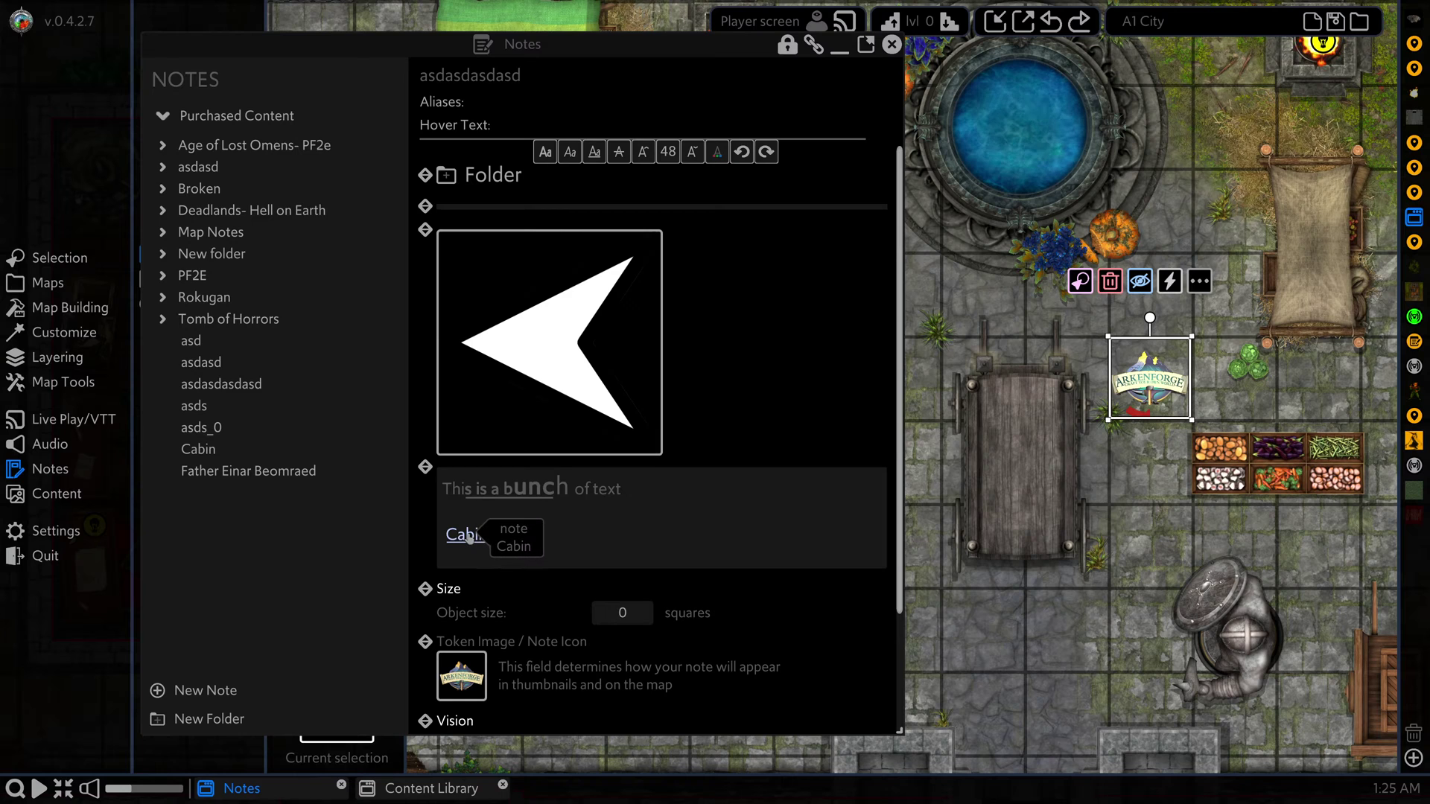
Open the linked Cabin note from the text field, look through its fields and close it.
click(470, 535)
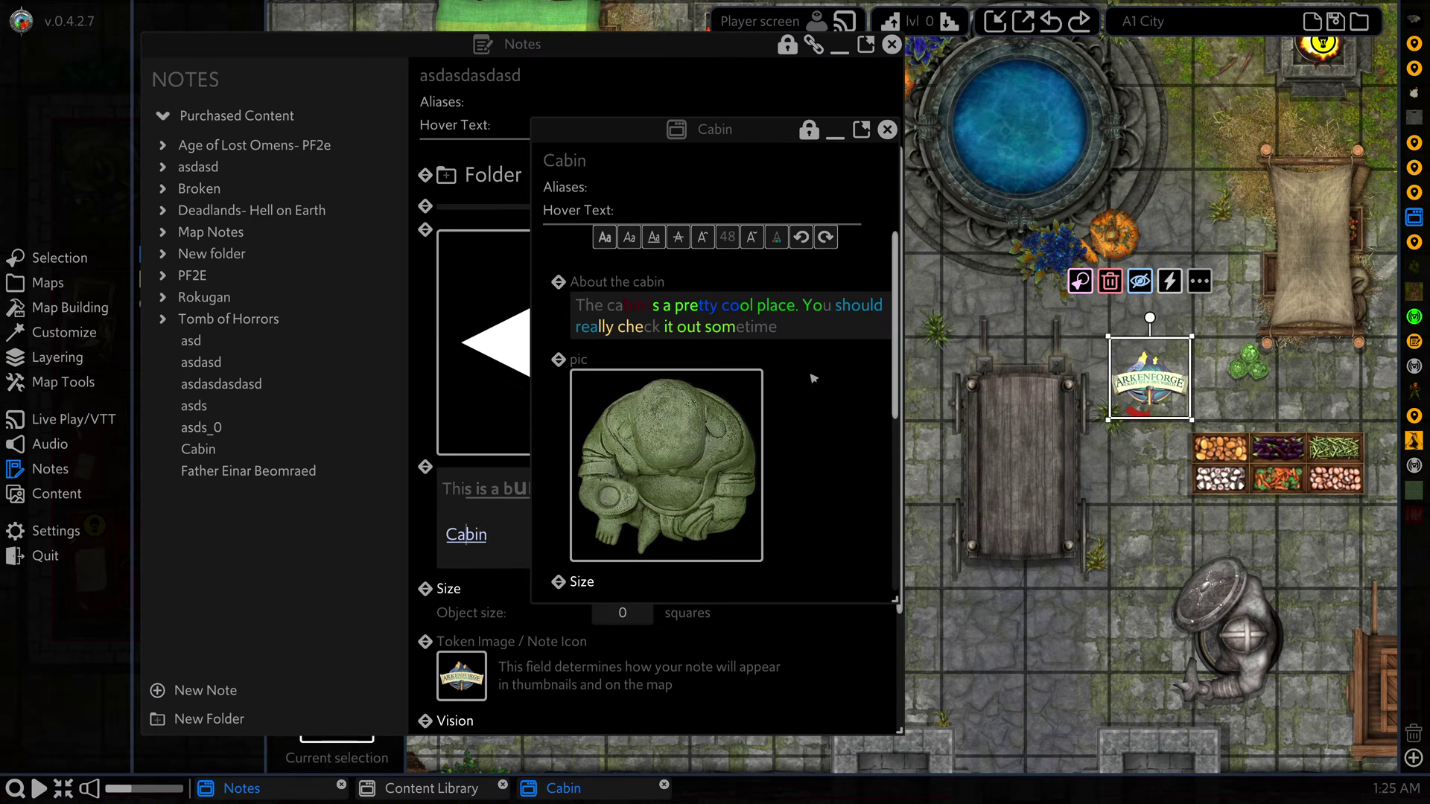
scroll(879, 338, down, 6)
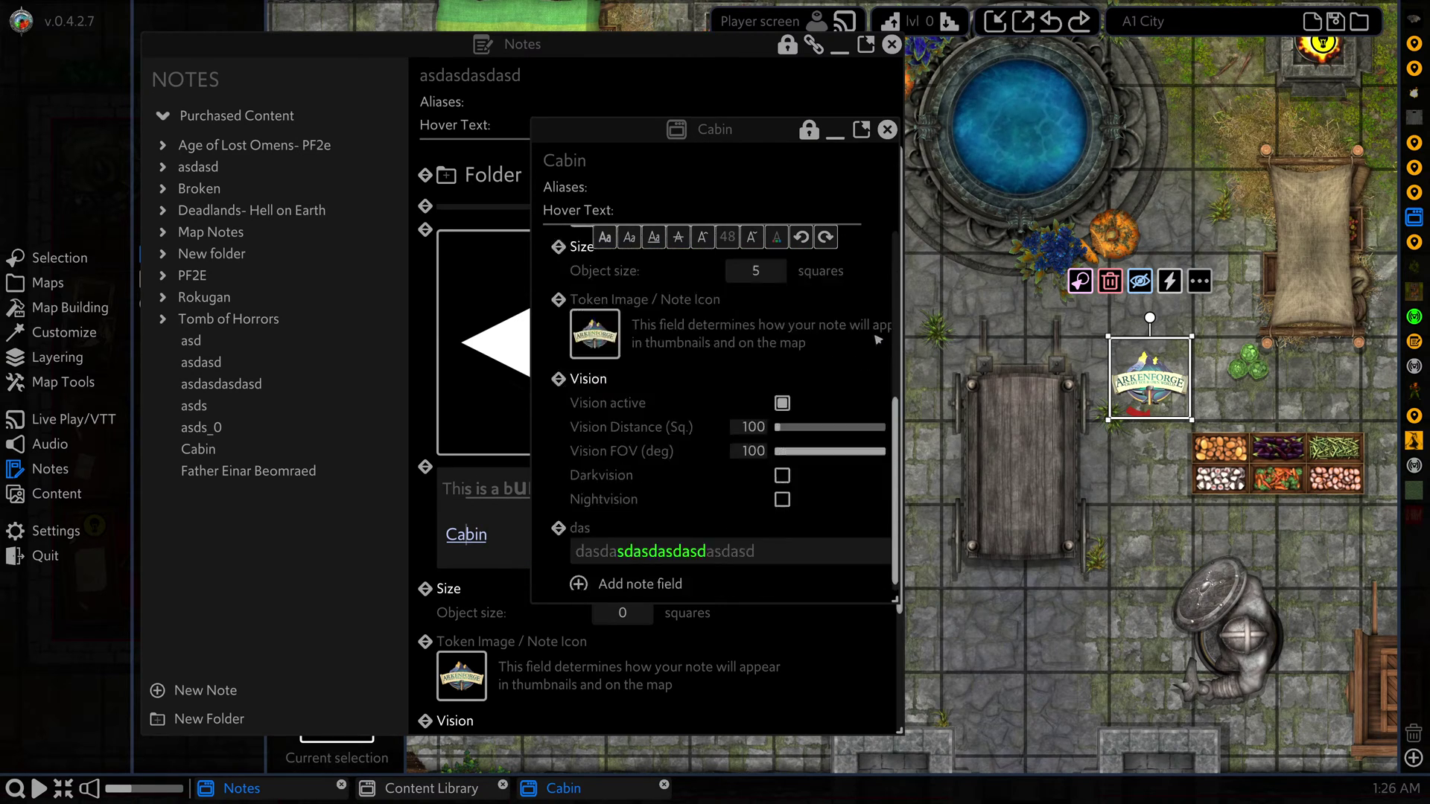
scroll(879, 338, up, 6)
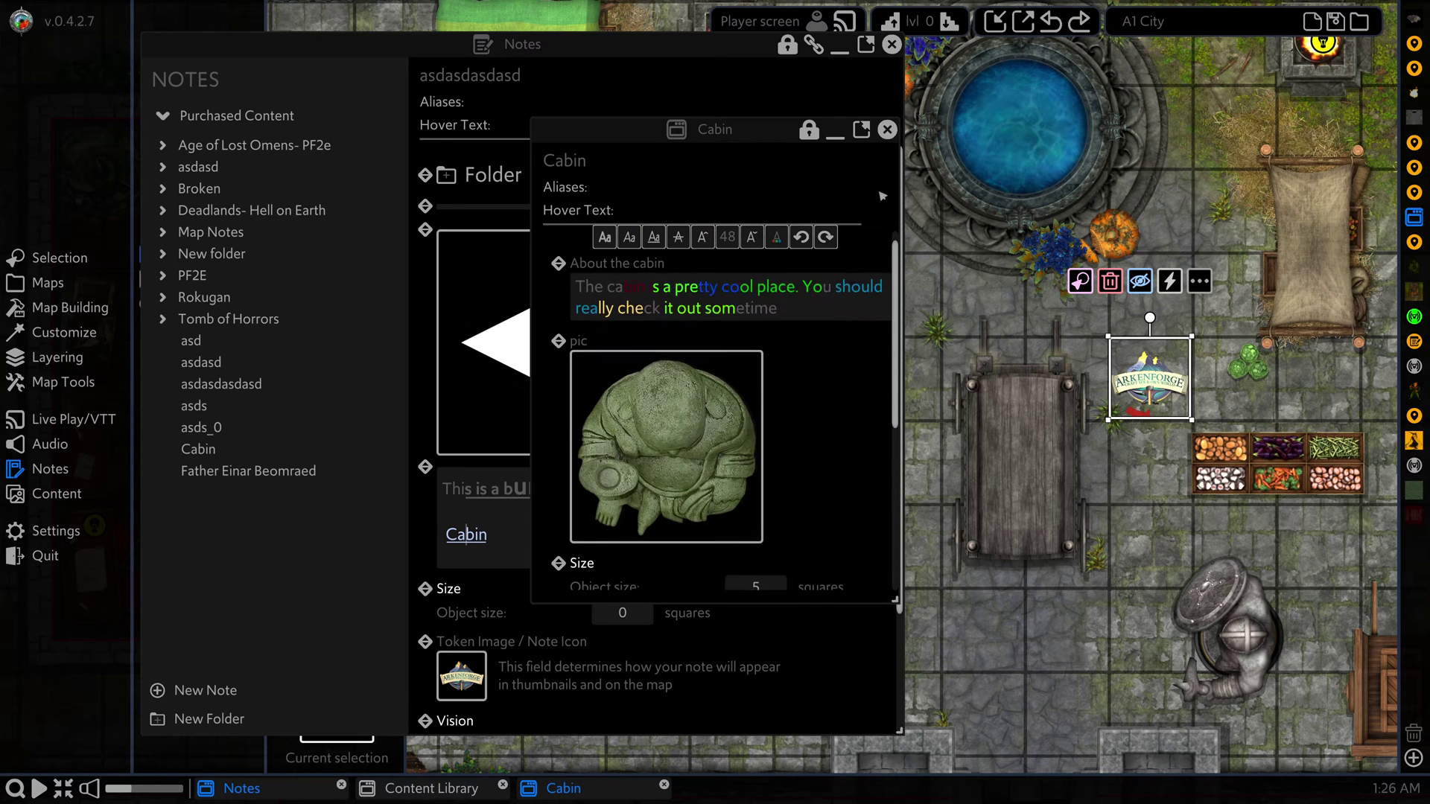
click(888, 130)
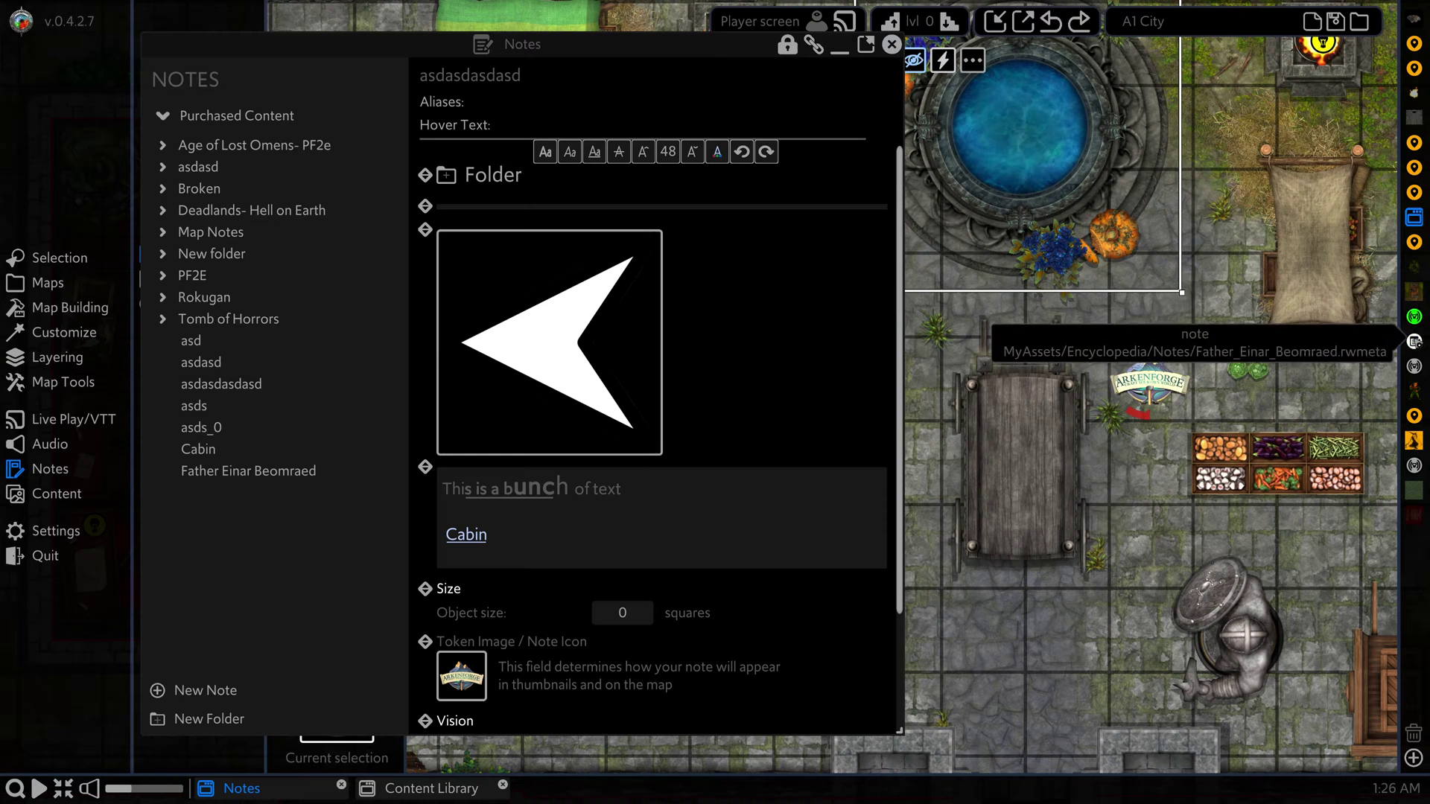
Insert a link to the Clock shortcut below the Cabin link in the text field and toggle it on and off.
click(1416, 317)
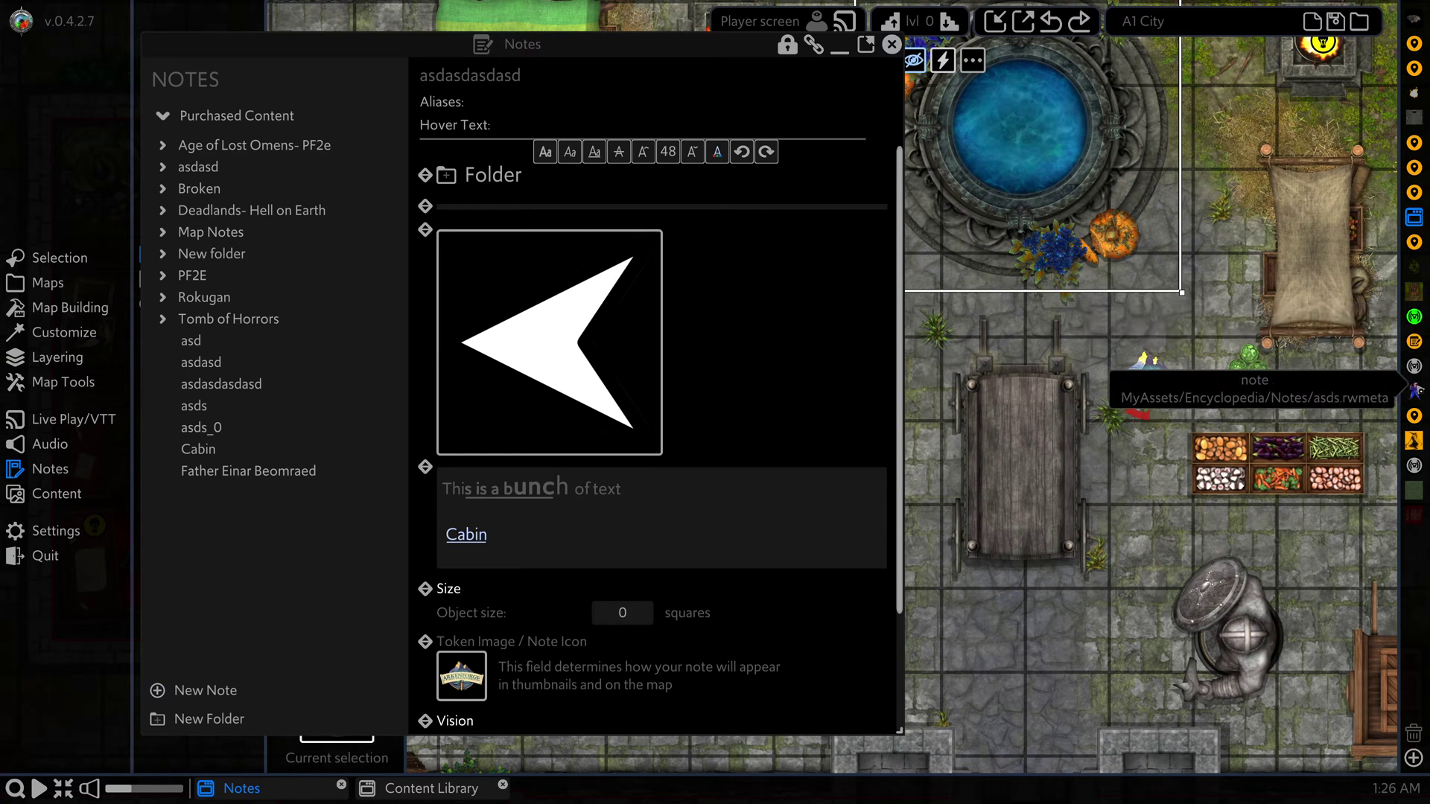
drag(1416, 318, 628, 558)
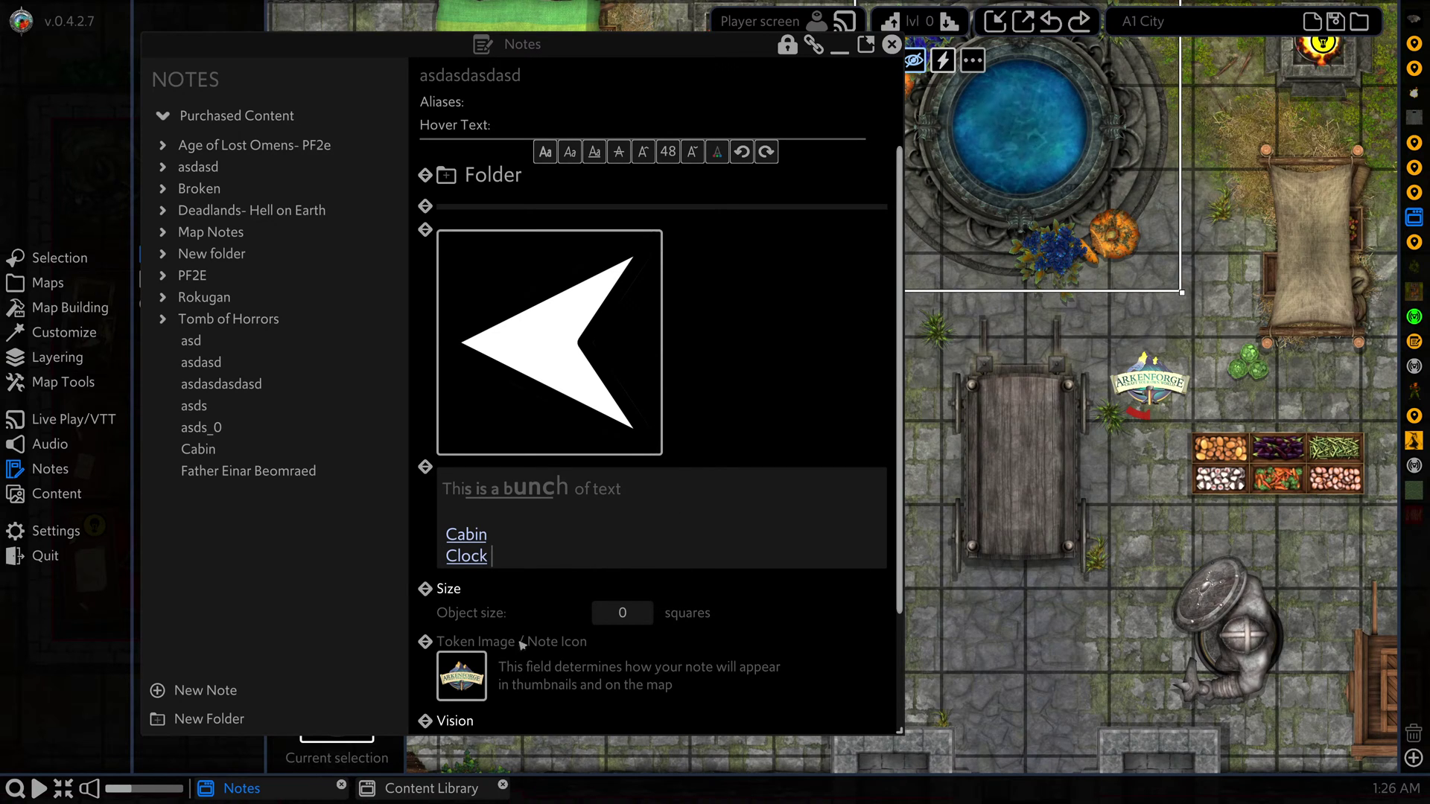
click(463, 557)
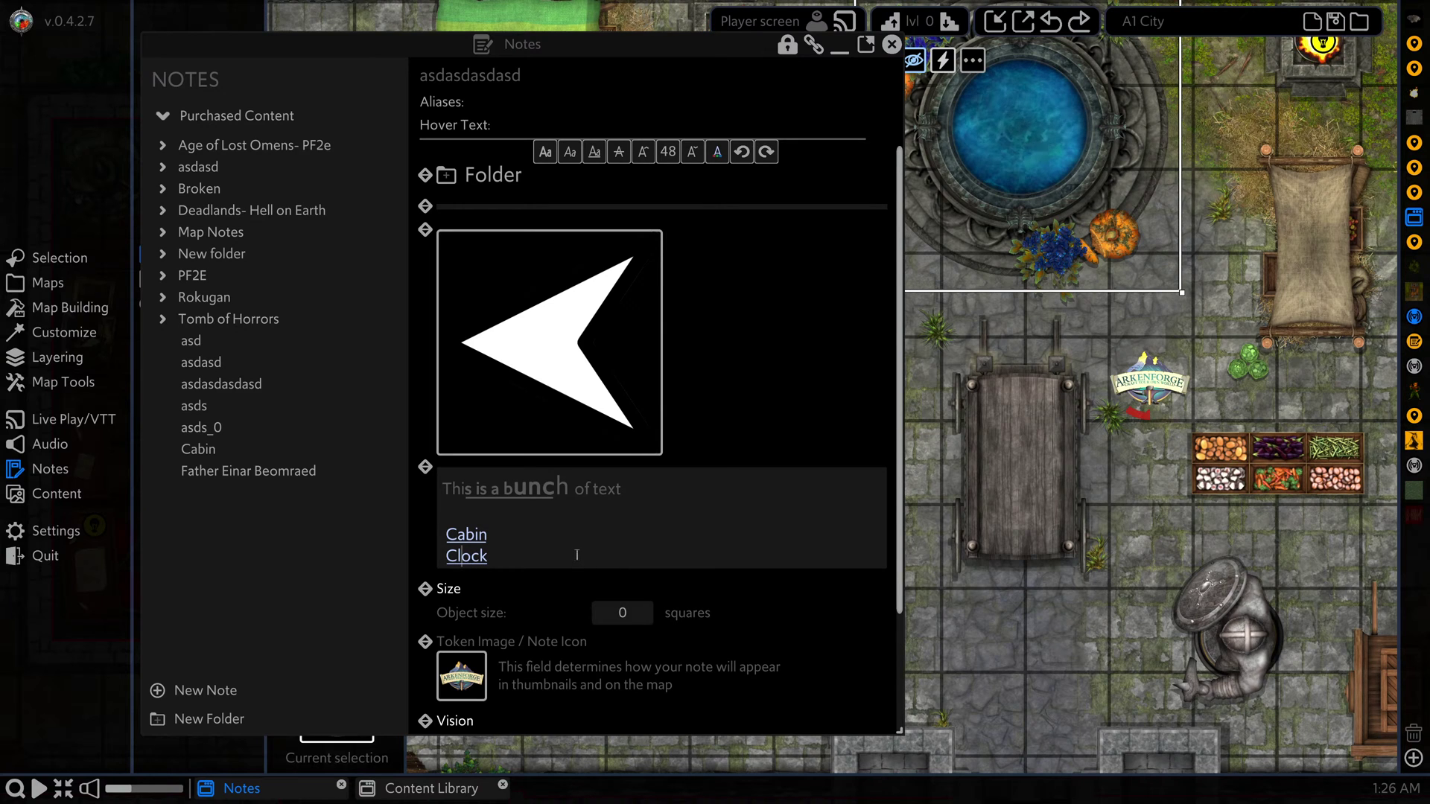
click(475, 560)
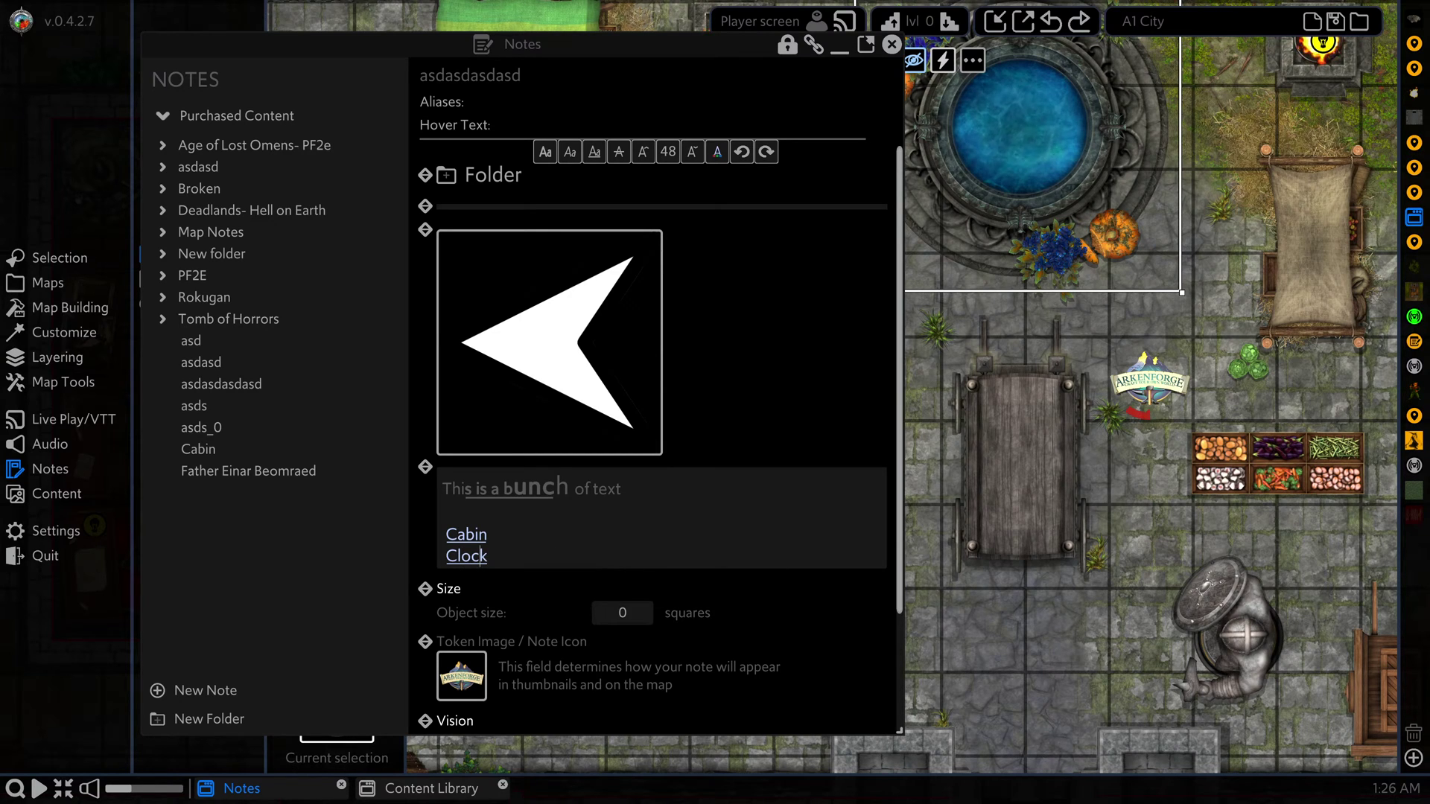
click(816, 558)
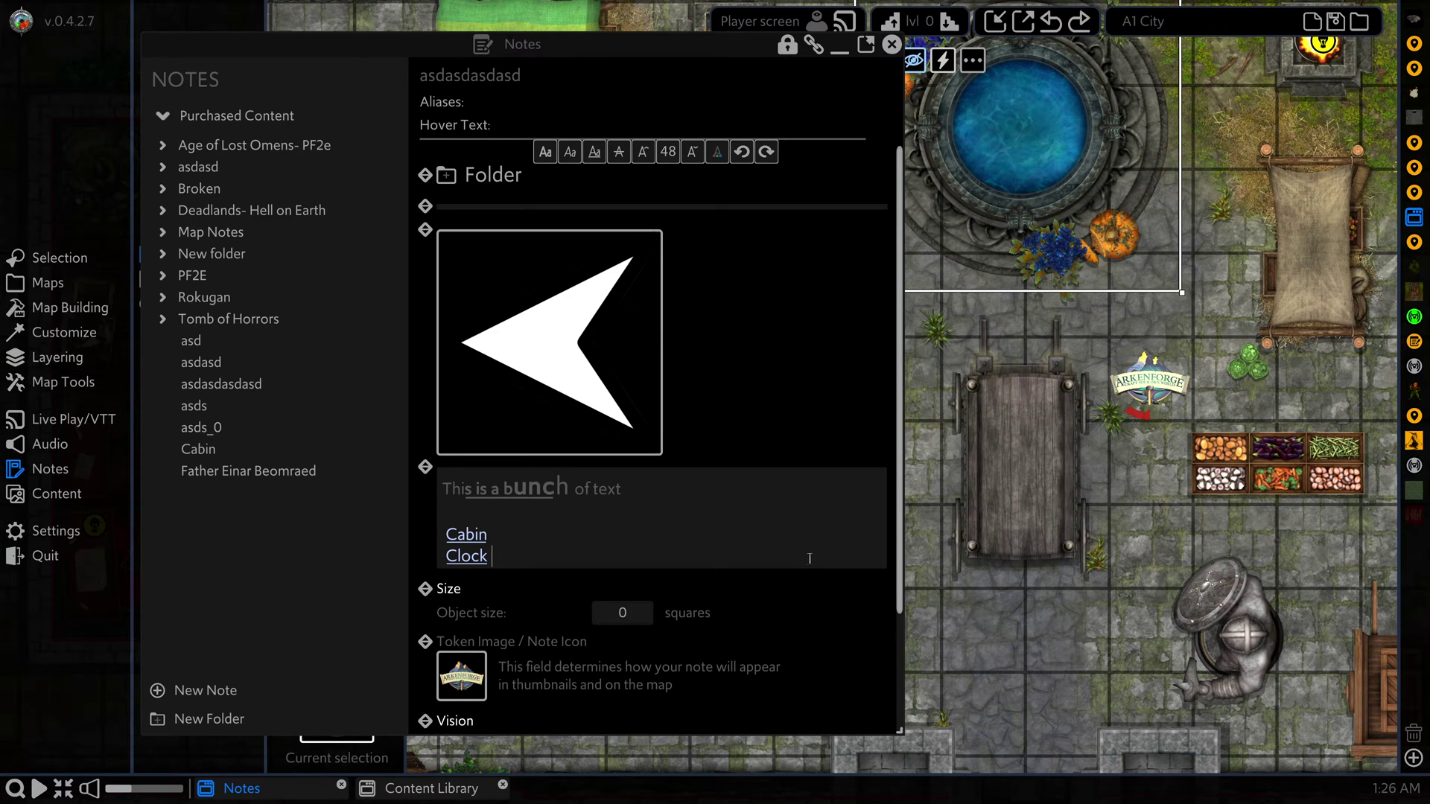